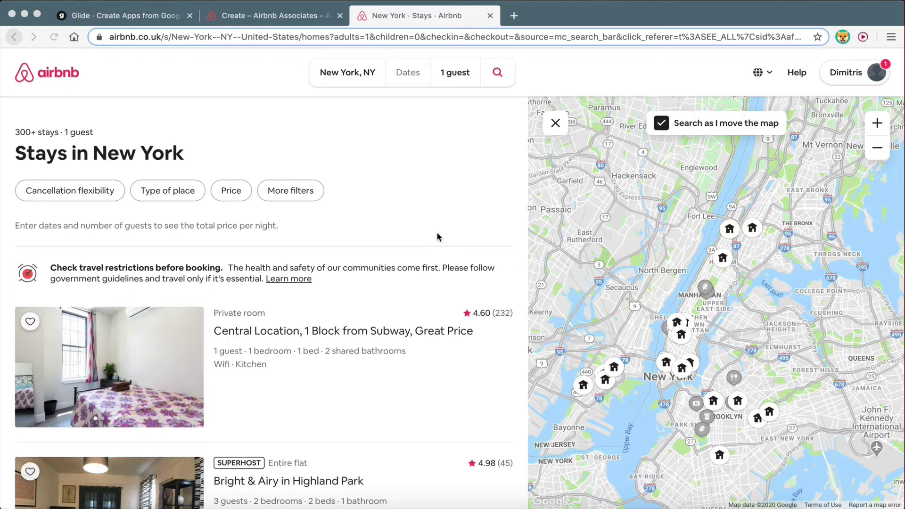
- Switch to the Glide apps page and look at the options for creating an app
left_click(117, 21)
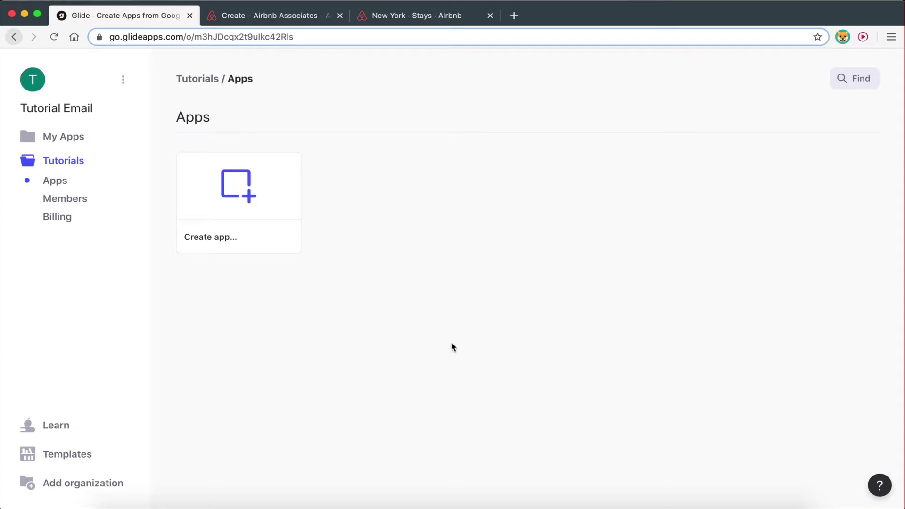
mouse_move(257, 180)
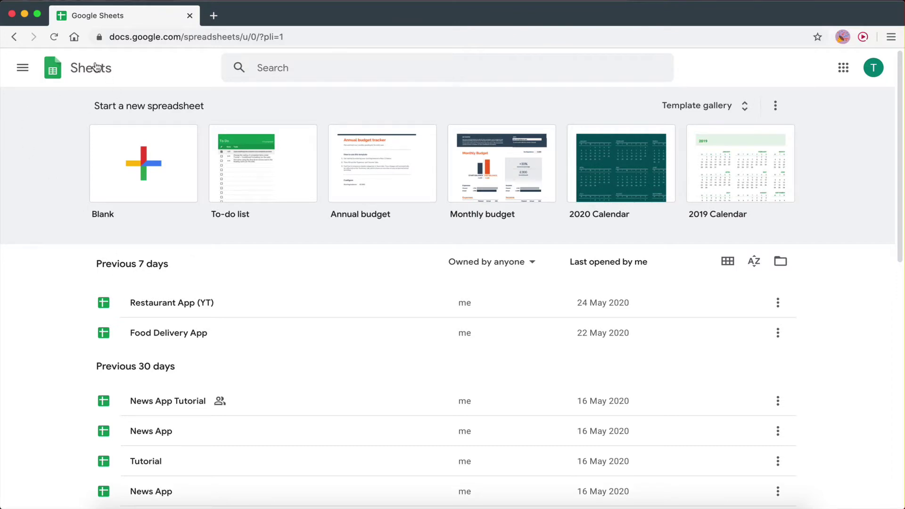
- Create a blank spreadsheet in Google Sheets and name it "Airbnb App"
left_click(138, 169)
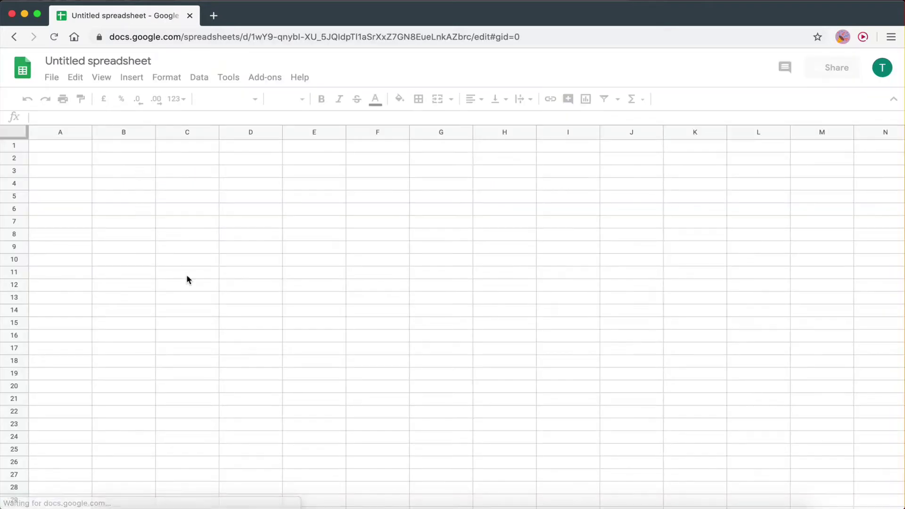
left_click(94, 62)
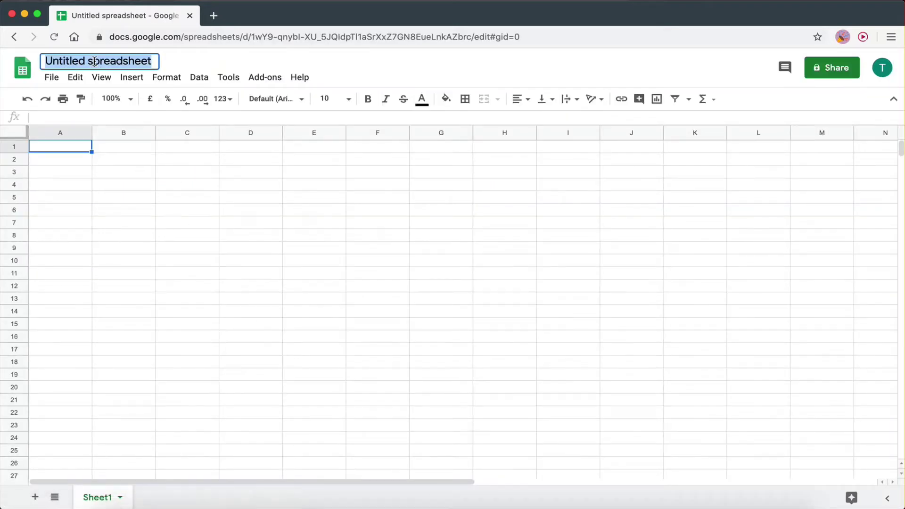
type("Airbn")
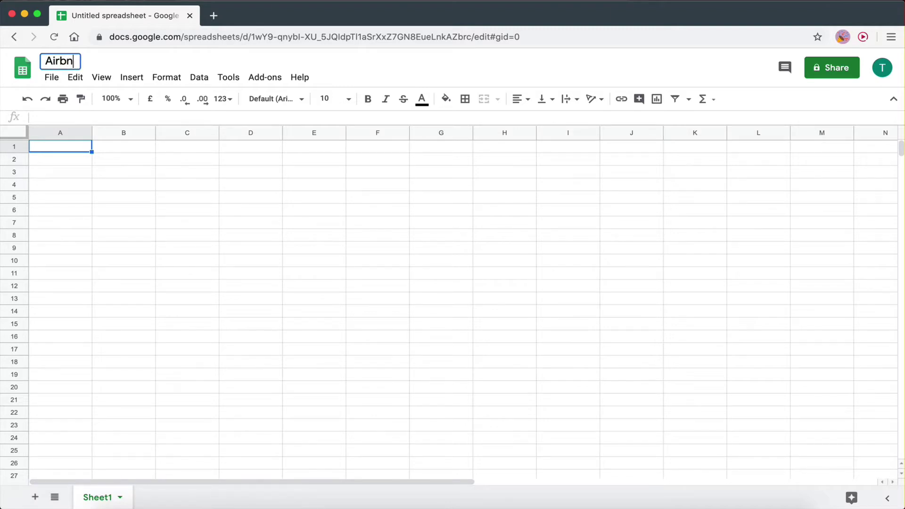
type("b APP")
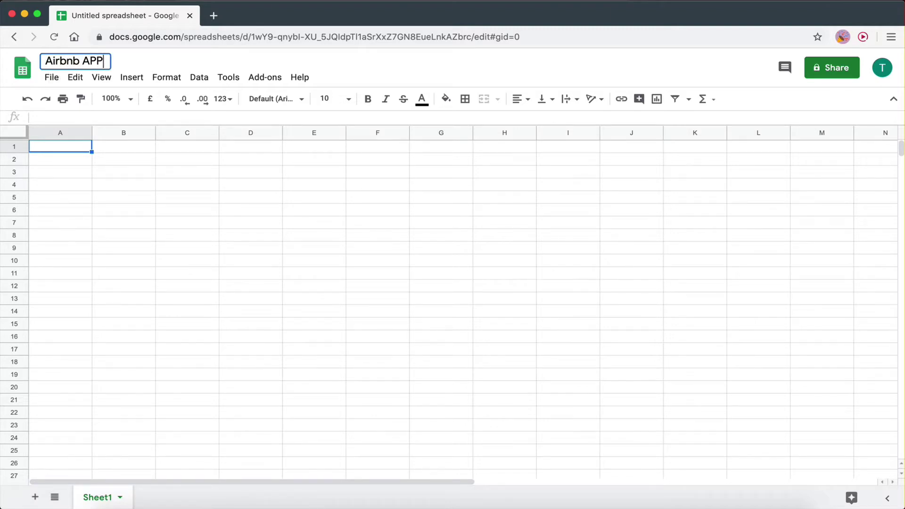
key("BackSpace")
key("BackSpace")
type("pp")
left_click(166, 209)
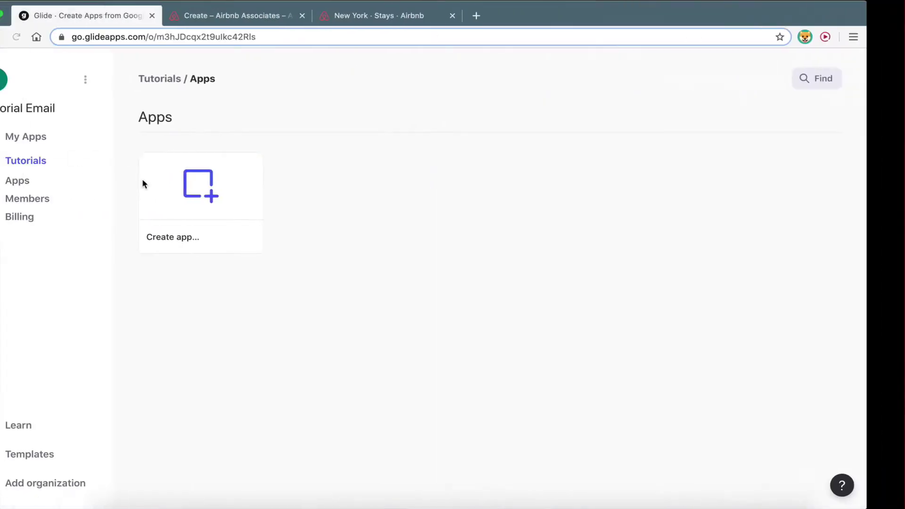
- Enter the placeholder text "hffjdhfj" in cell A1 of the Airbnb App spreadsheet
mouse_move(290, 187)
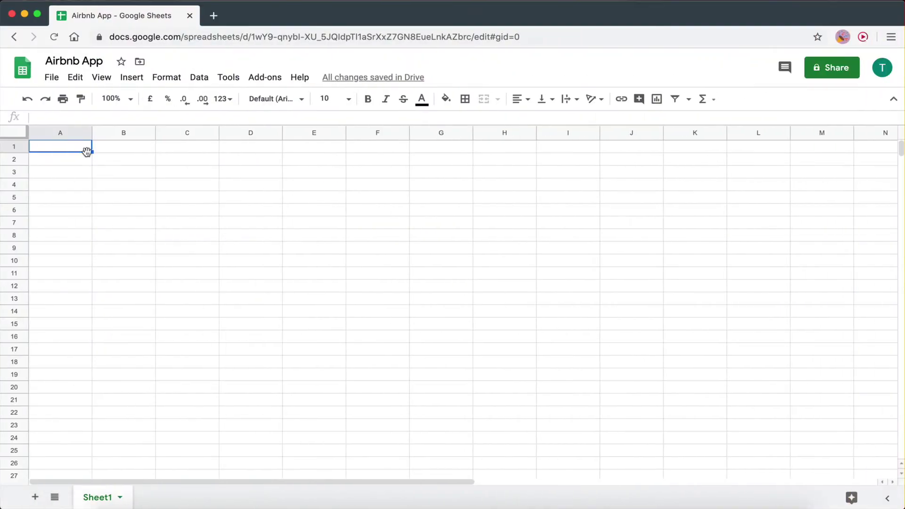
type("hffjdhfj")
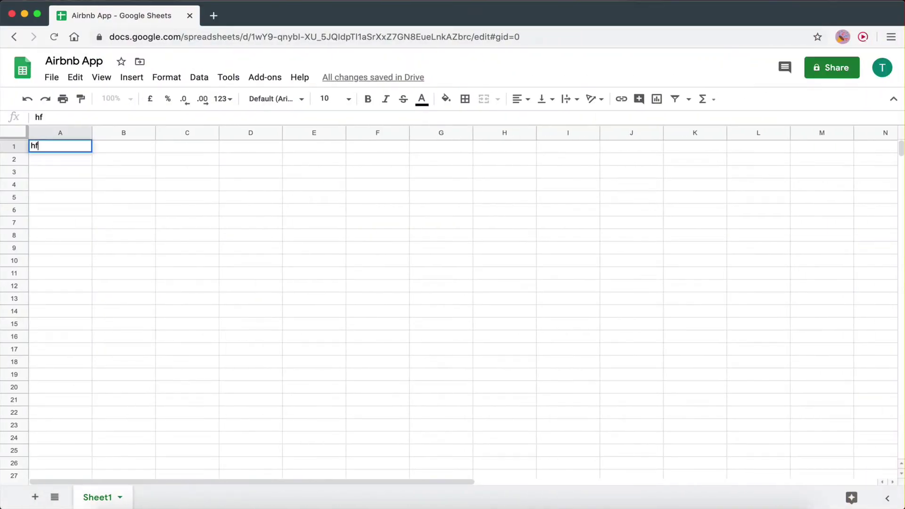
left_click(110, 247)
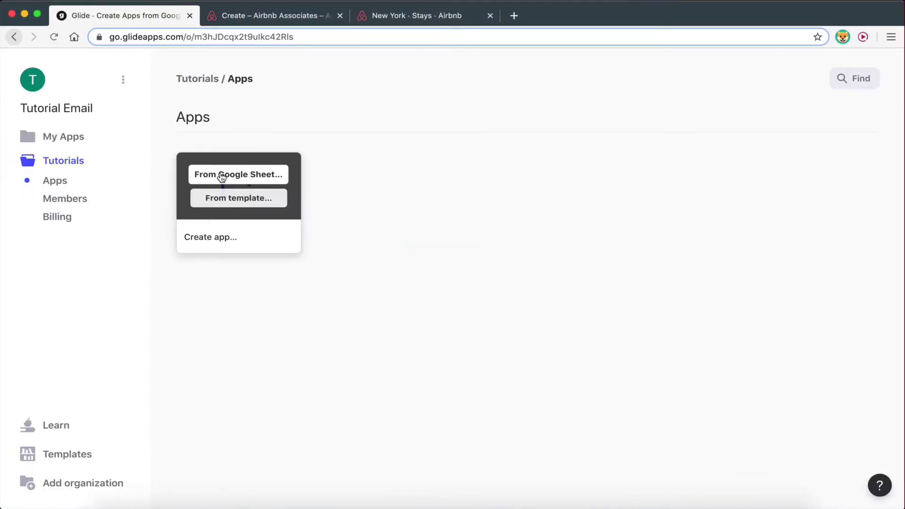
- Create a Glide app from the Google Sheet named Airbnb App
left_click(222, 177)
left_click(530, 306)
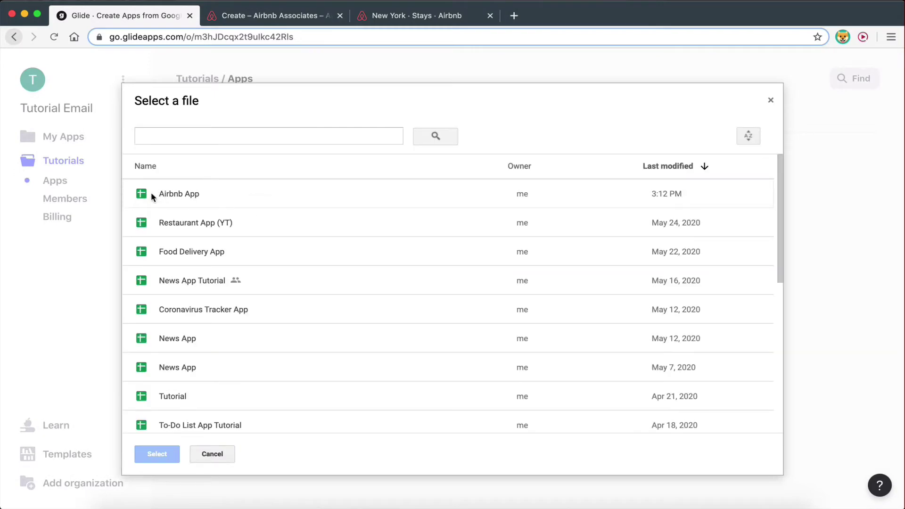
left_click(164, 195)
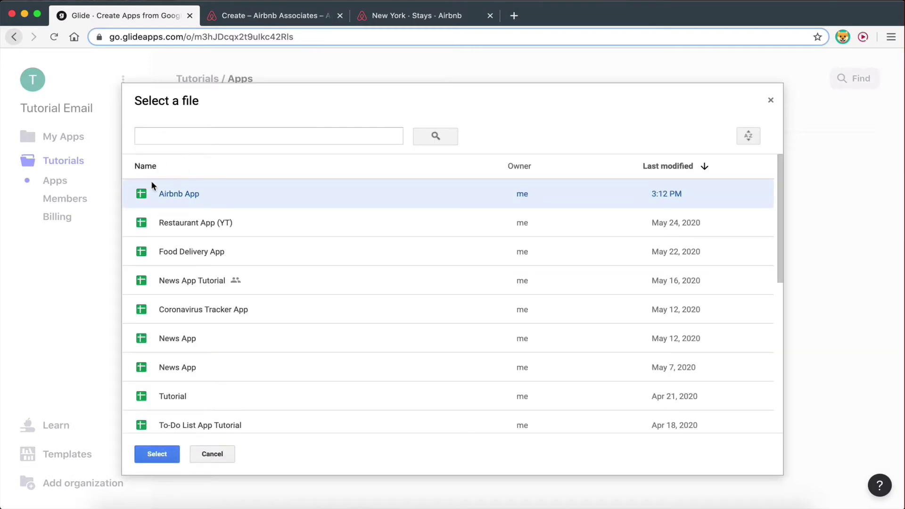
key("ctrl+Right")
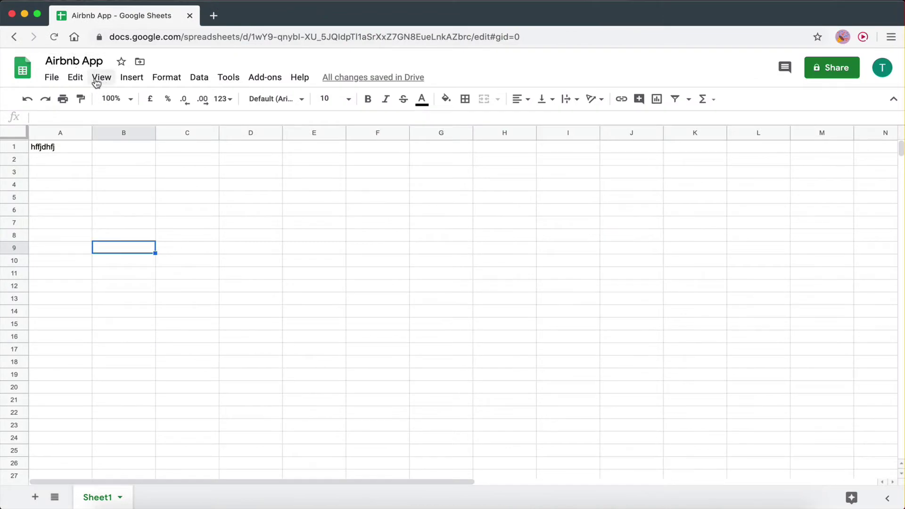
key("ctrl+Left")
left_click(159, 453)
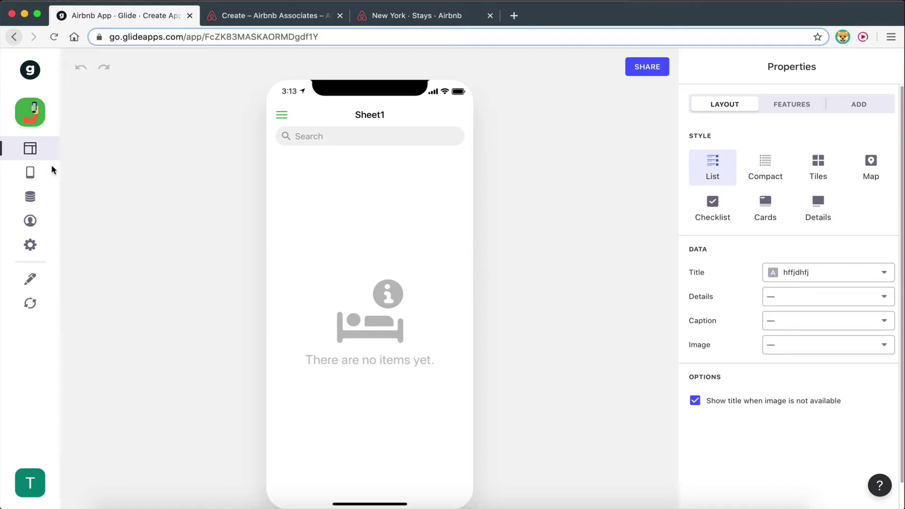
- Set the app's icon to a house emoji found by searching "home", and make the accent color red
left_click(40, 248)
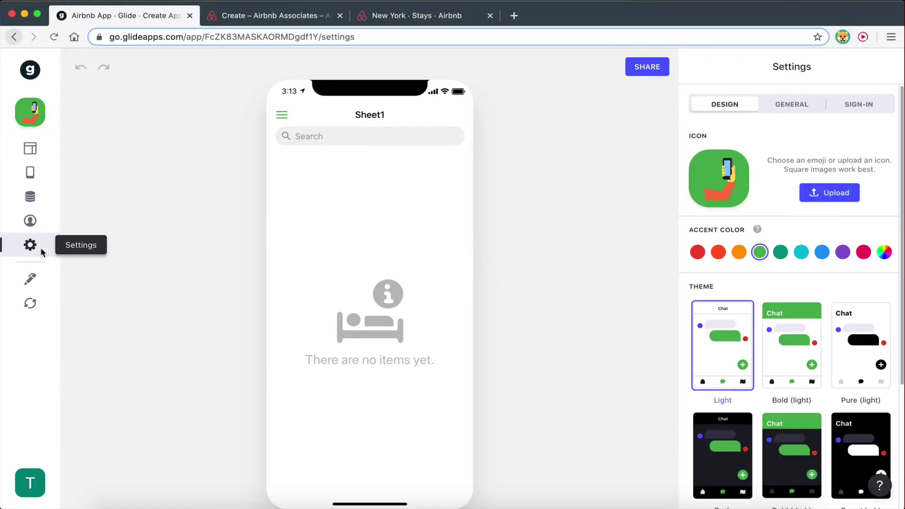
left_click(719, 181)
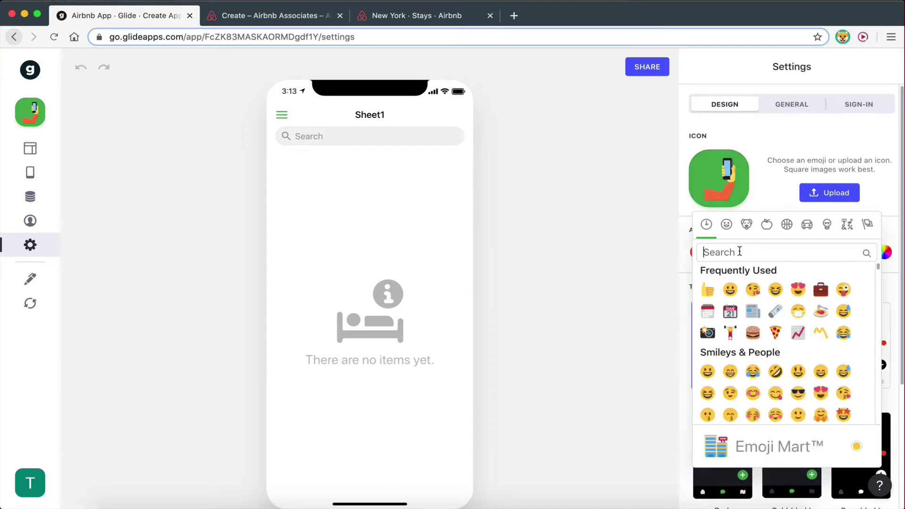
type("home")
left_click(708, 290)
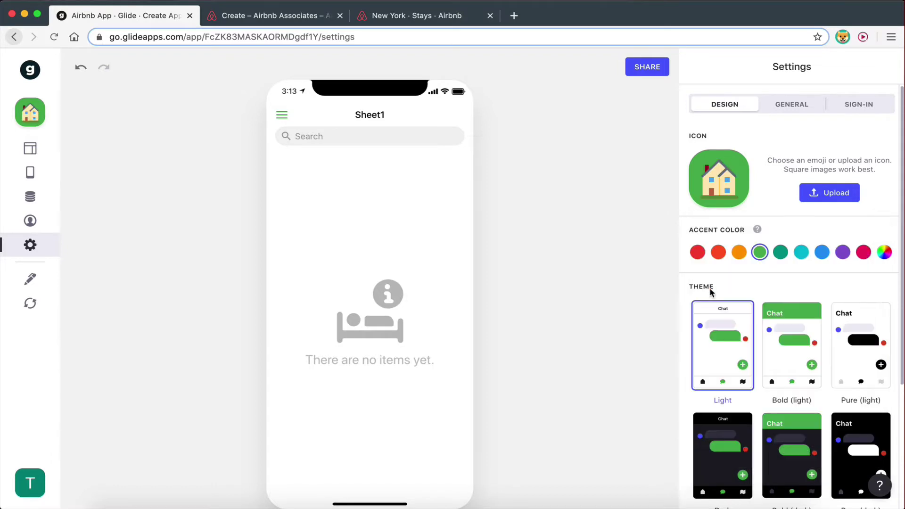
left_click(801, 256)
left_click(719, 254)
left_click(698, 254)
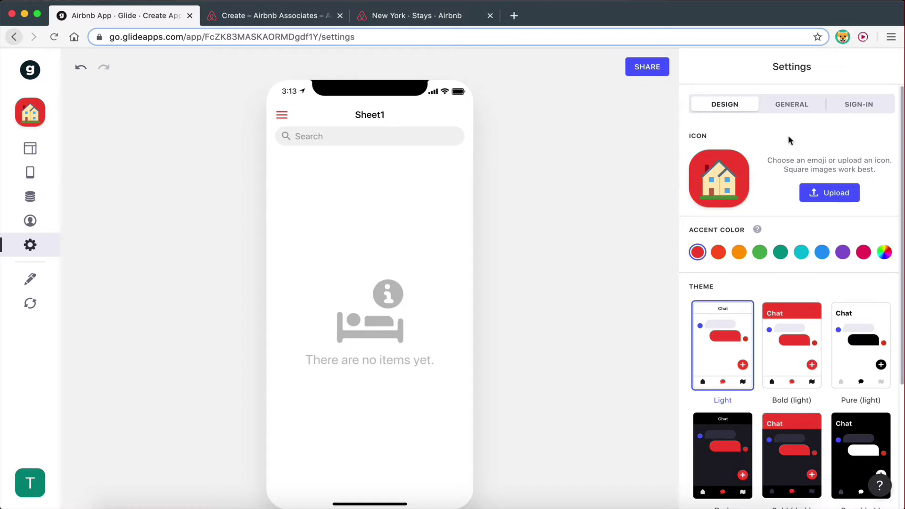
- Set the app's sign-in option to Public and return to the design settings
left_click(862, 104)
left_click(816, 149)
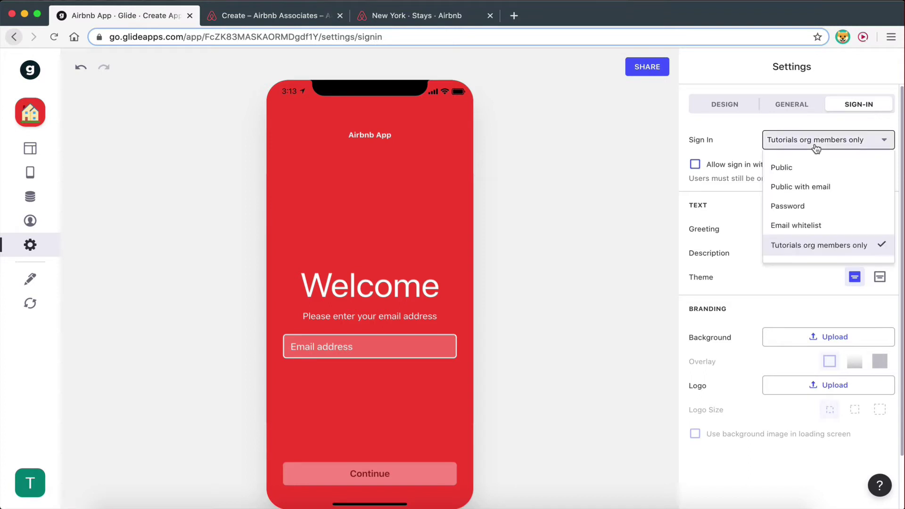
left_click(791, 174)
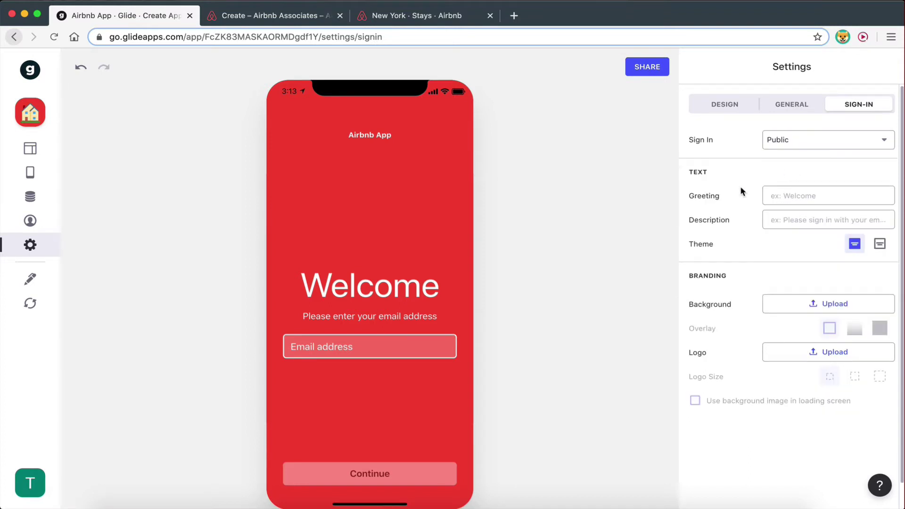
left_click(728, 108)
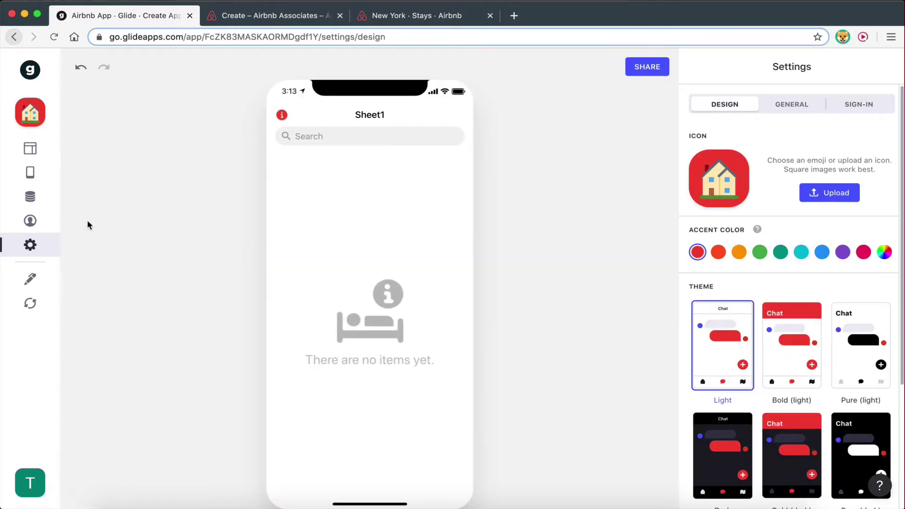
- Add a trial tab to the app, test switching between it and Sheet1 in the preview, and delete it
left_click(29, 172)
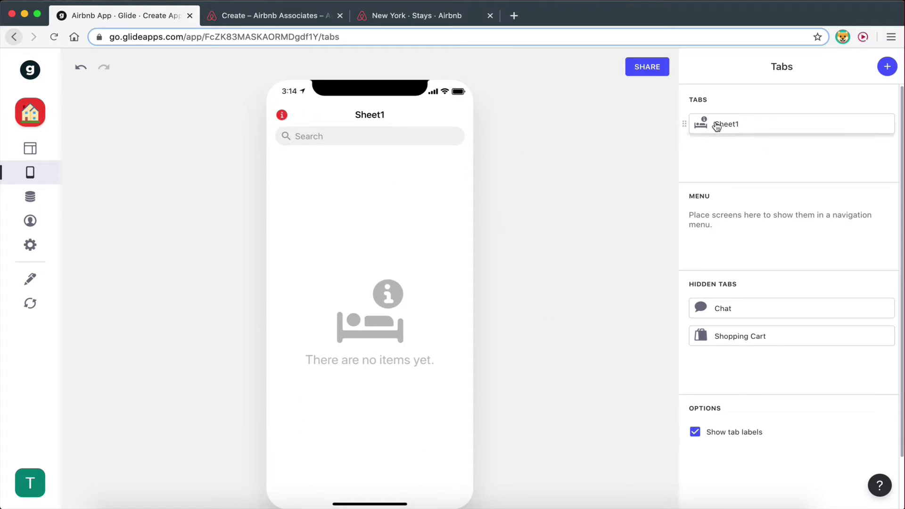
left_click(886, 75)
left_click(326, 477)
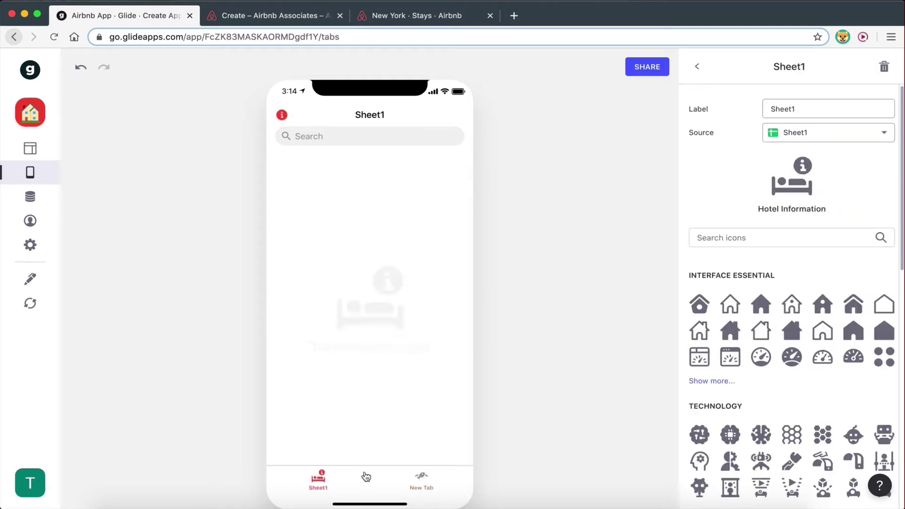
left_click(422, 477)
left_click(318, 478)
left_click(438, 479)
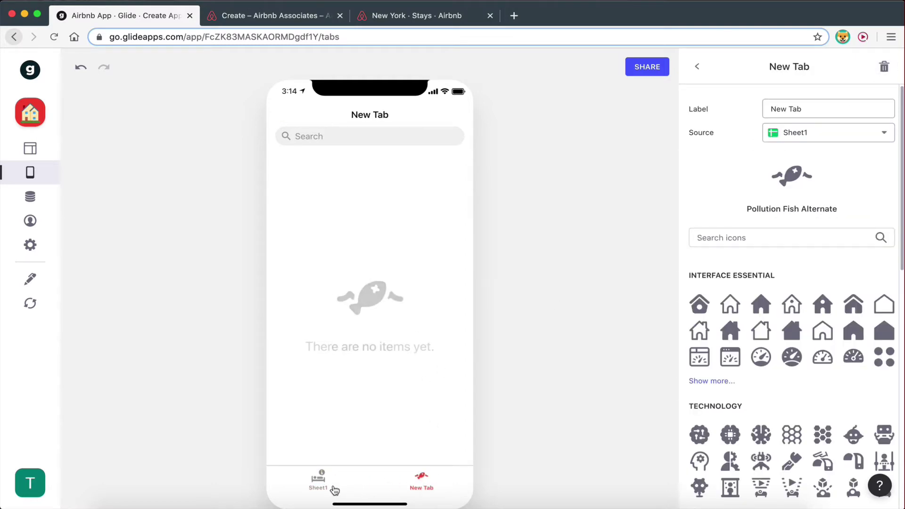
left_click(332, 486)
left_click(421, 480)
left_click(318, 480)
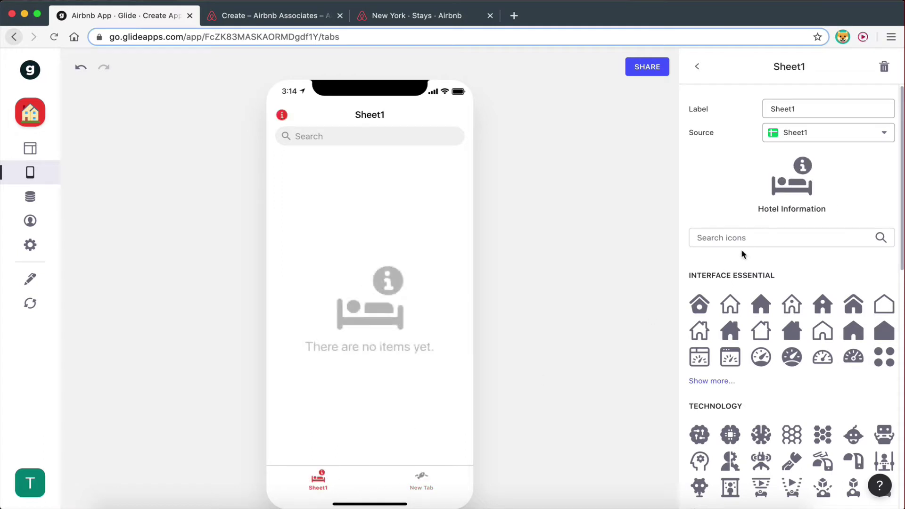
left_click(422, 480)
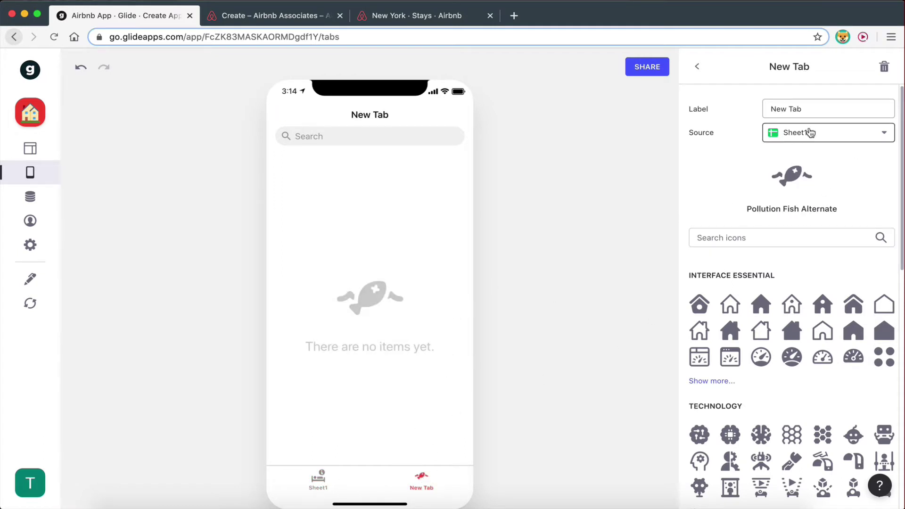
left_click(882, 76)
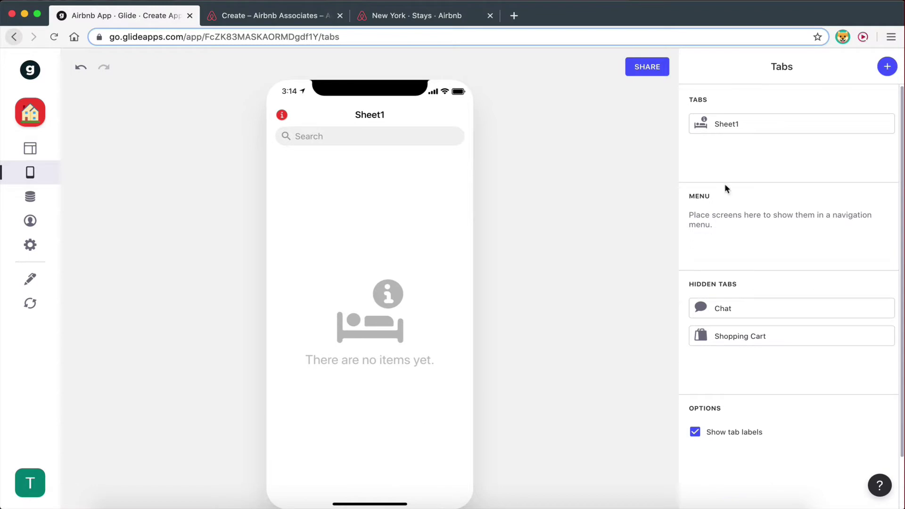
- Change the Sheet1 tab's label to "Properties" and open its data source choices
left_click(724, 126)
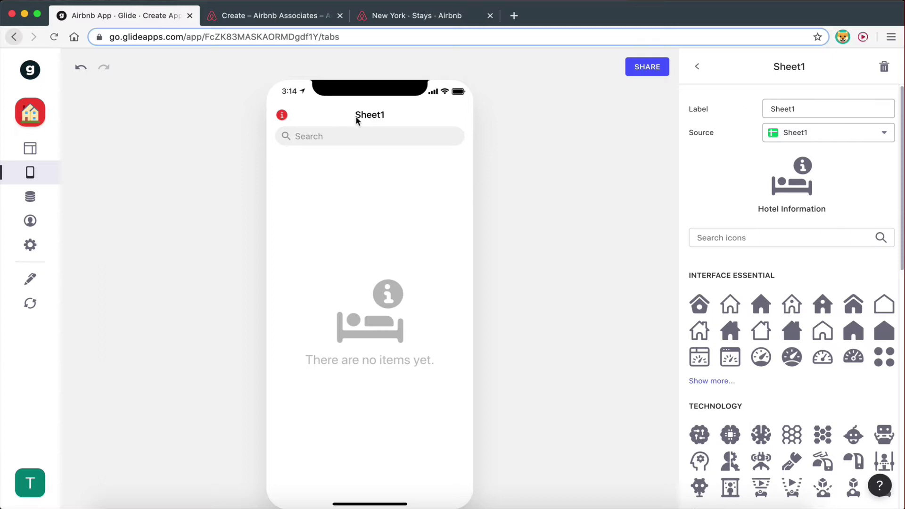
double_click(757, 109)
type("Properties")
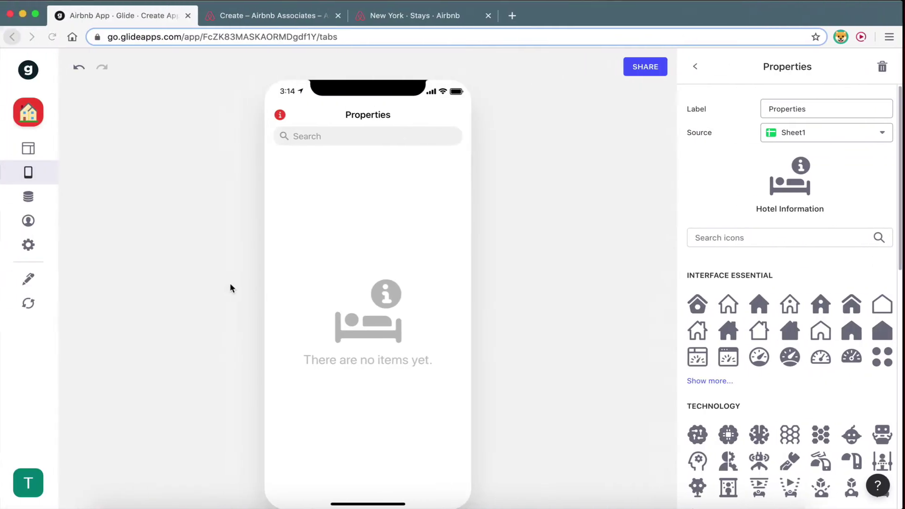
left_click(793, 136)
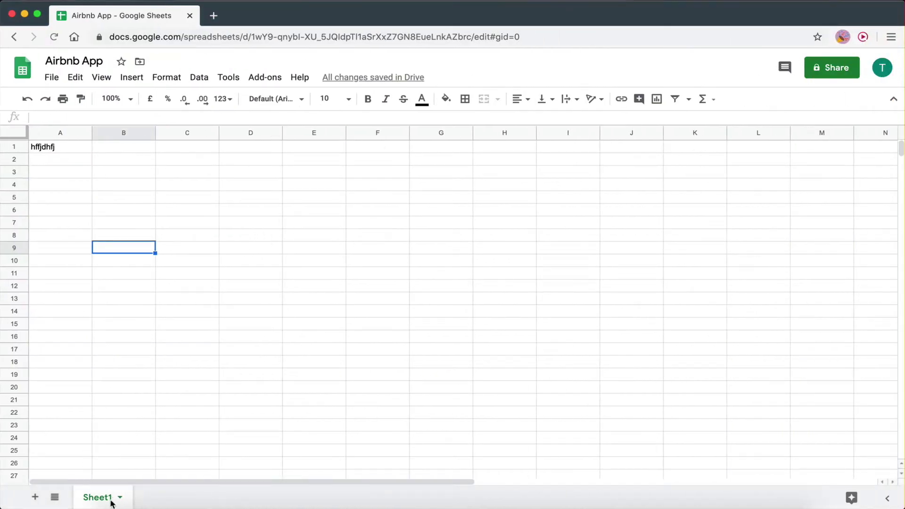
- Add four more sheets, Sheet2 to Sheet5, to the Airbnb App spreadsheet in Google Sheets
left_click(35, 496)
left_click(36, 498)
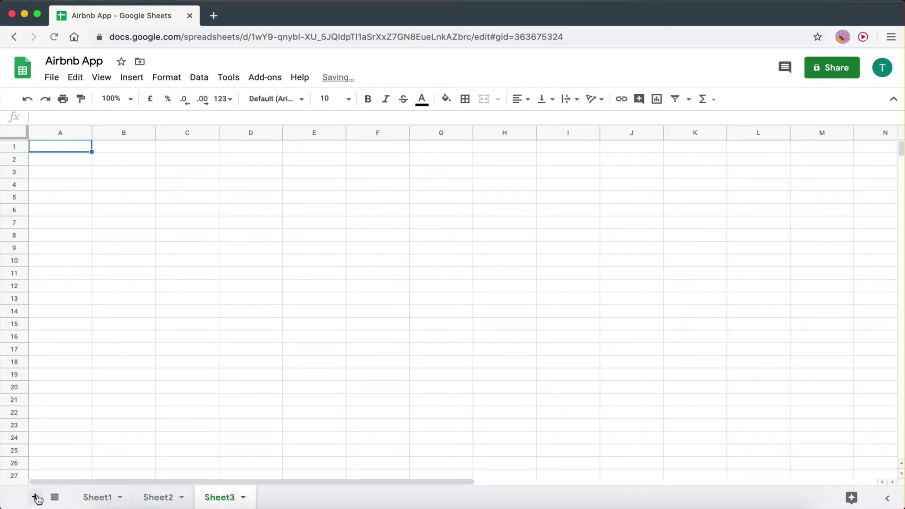
left_click(36, 498)
left_click(36, 497)
- Enter placeholder text "dfdf" in Sheet3 cell C11 and Sheet4 cell F7, and "dfd" in Sheet5, and revisit Sheet4 and Sheet3
left_click(230, 499)
left_click(189, 273)
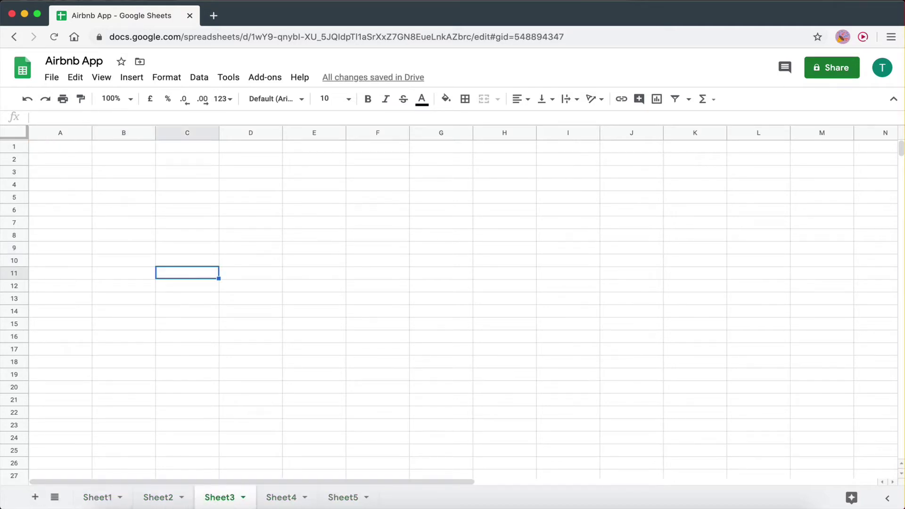
type("sfdf")
left_click(281, 497)
left_click(377, 222)
type("dfdf")
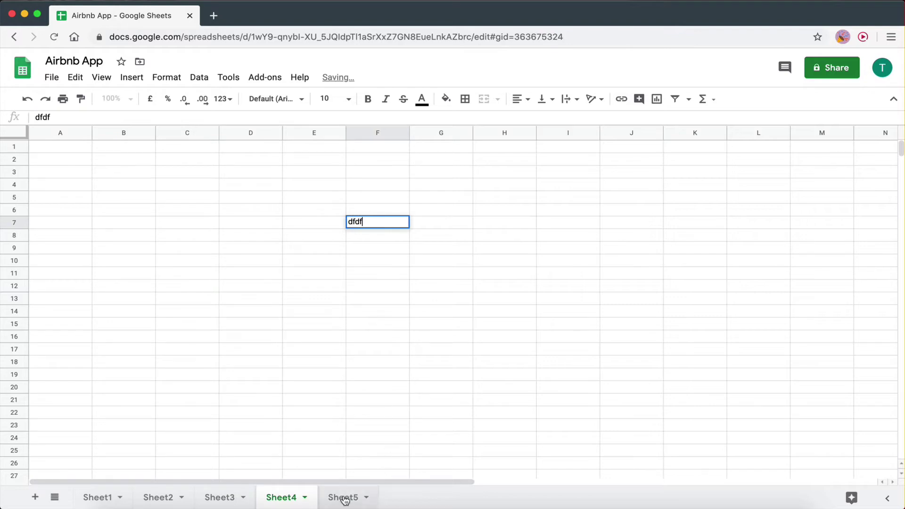
left_click(345, 498)
type("dfd")
left_click(278, 497)
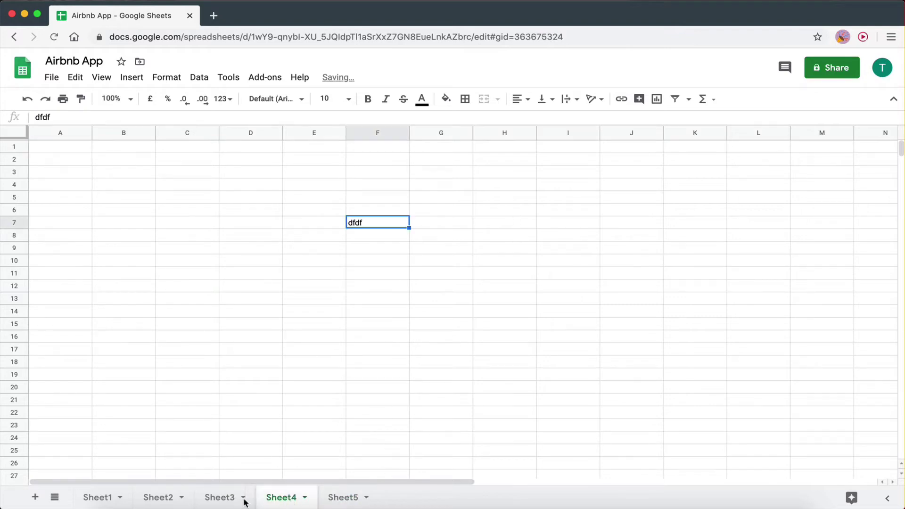
left_click(228, 497)
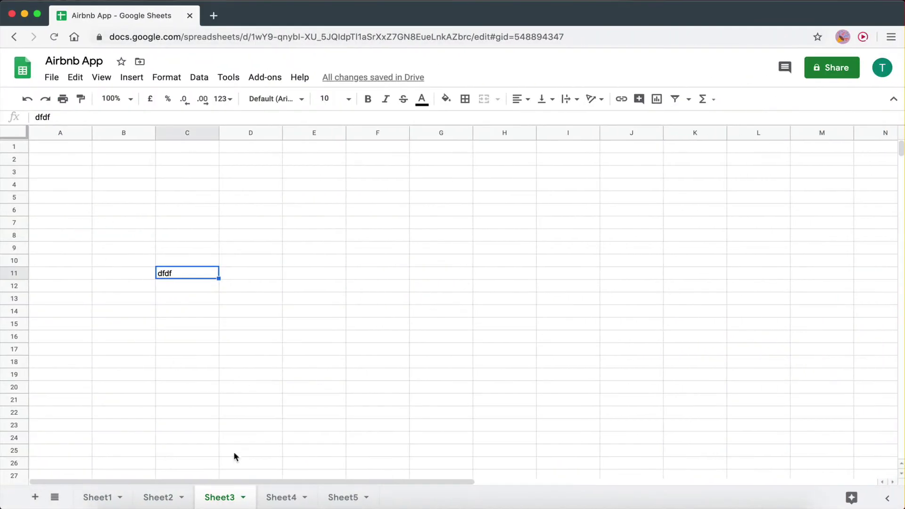
- Delete Sheet3 and Sheet4 from the Airbnb App spreadsheet
right_click(226, 494)
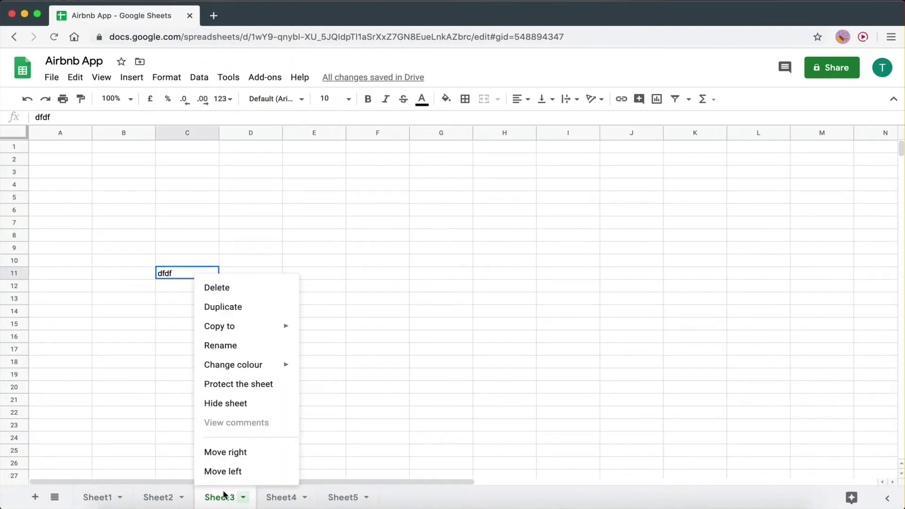
left_click(213, 288)
left_click(583, 308)
left_click(233, 495)
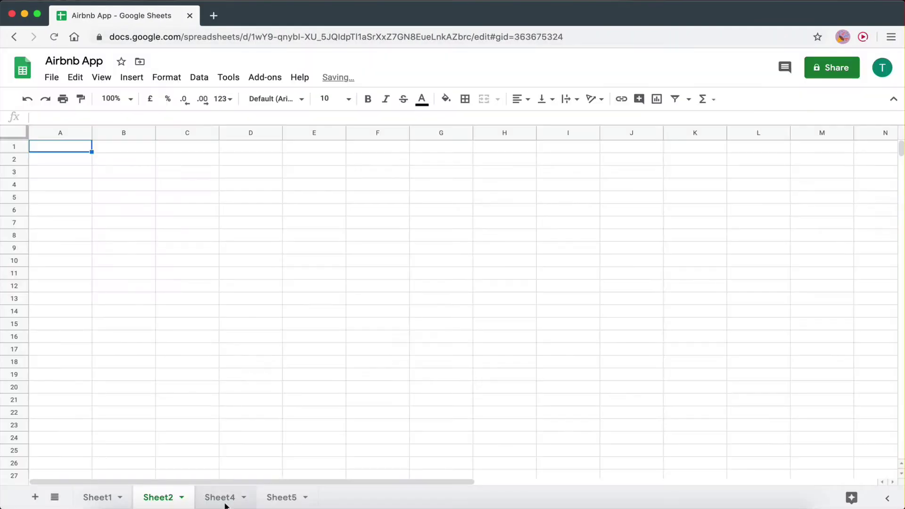
right_click(233, 495)
left_click(235, 285)
left_click(581, 312)
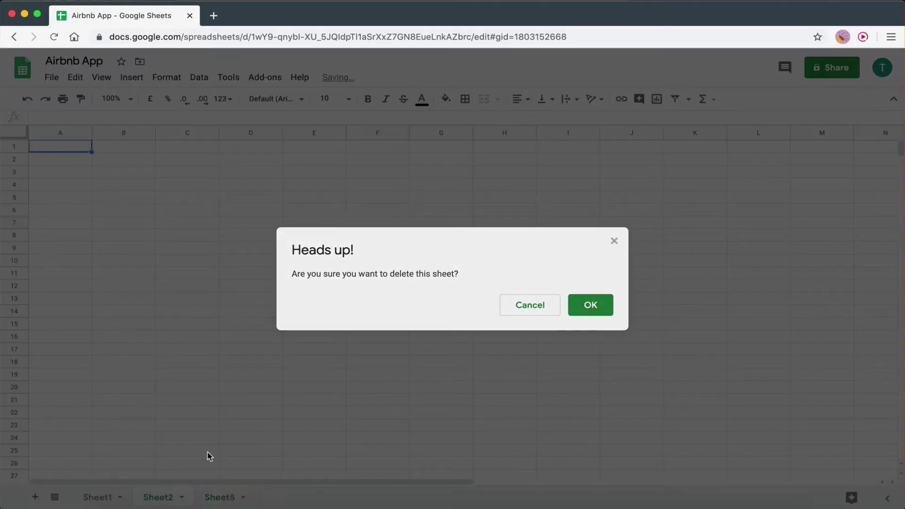
- Delete Sheet5 and Sheet2, leaving only Sheet1 in the spreadsheet
right_click(210, 495)
left_click(230, 289)
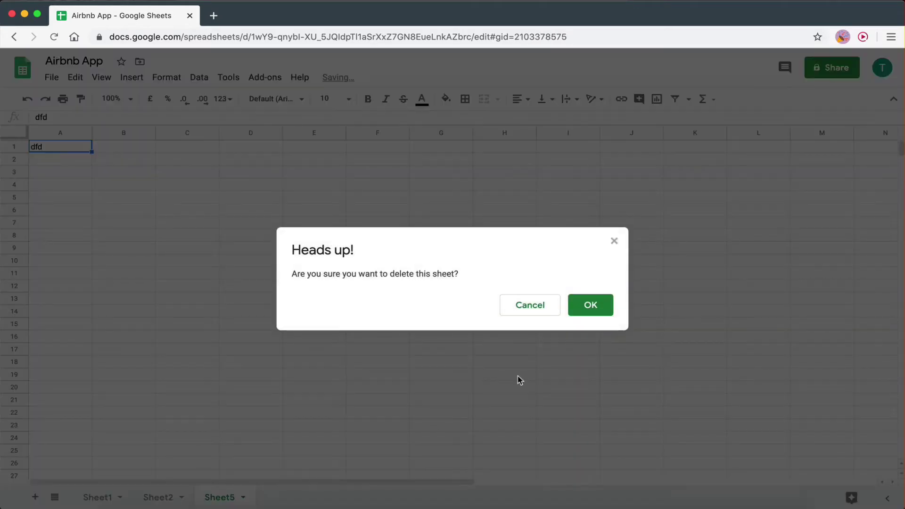
left_click(584, 306)
right_click(171, 498)
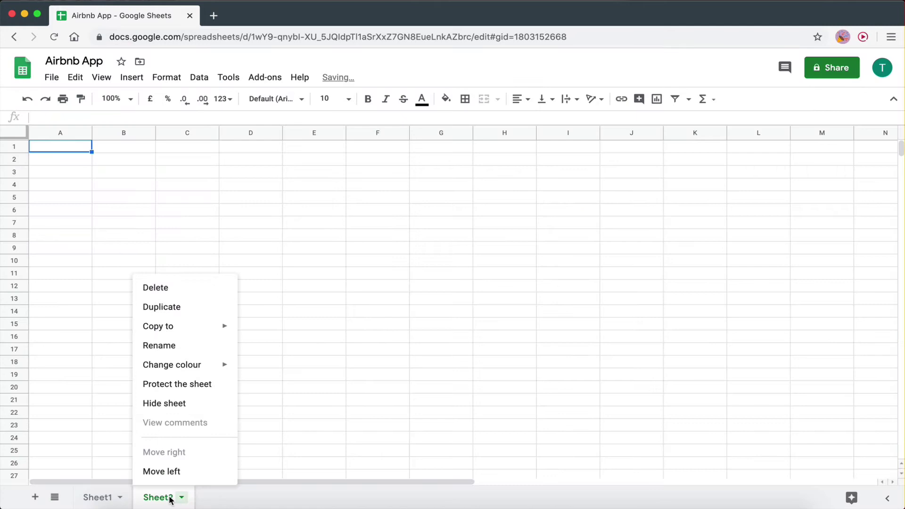
left_click(146, 288)
left_click(585, 306)
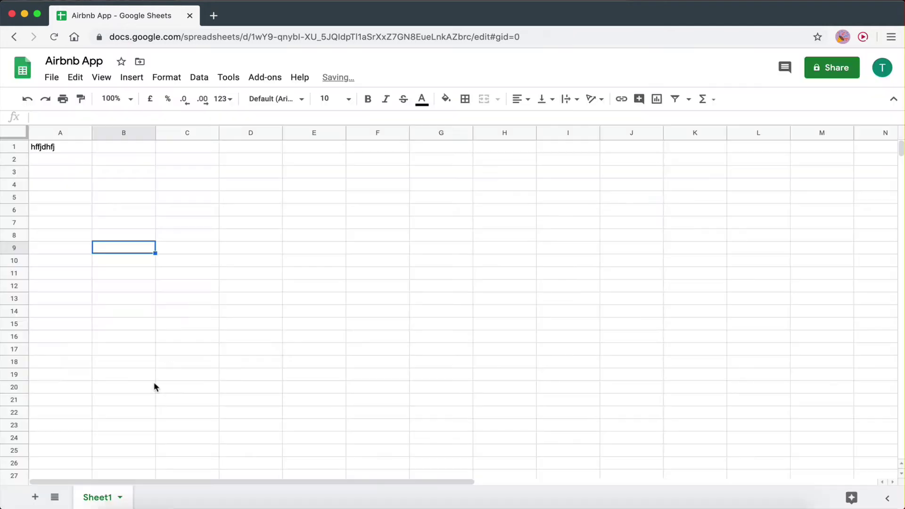
- Rename Sheet1 as "Properties" in the spreadsheet
double_click(95, 498)
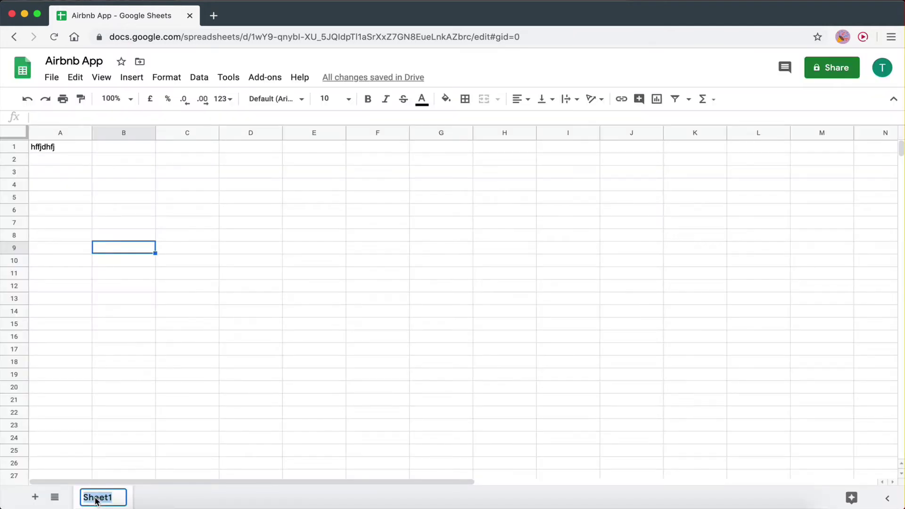
type("Prop")
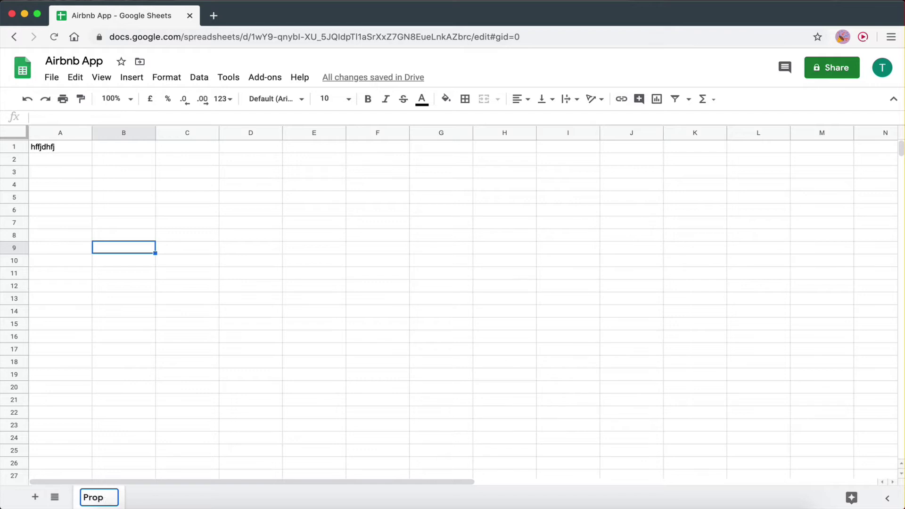
type("erties")
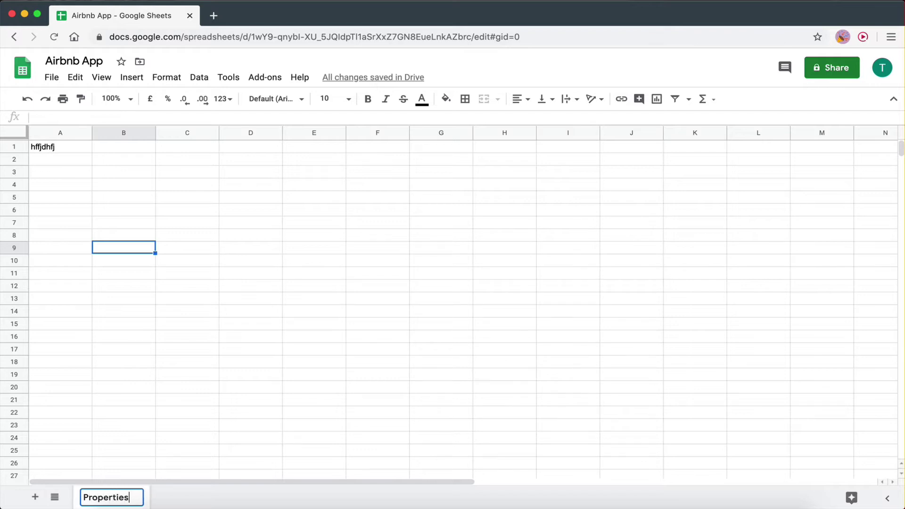
key("Return")
left_click(214, 312)
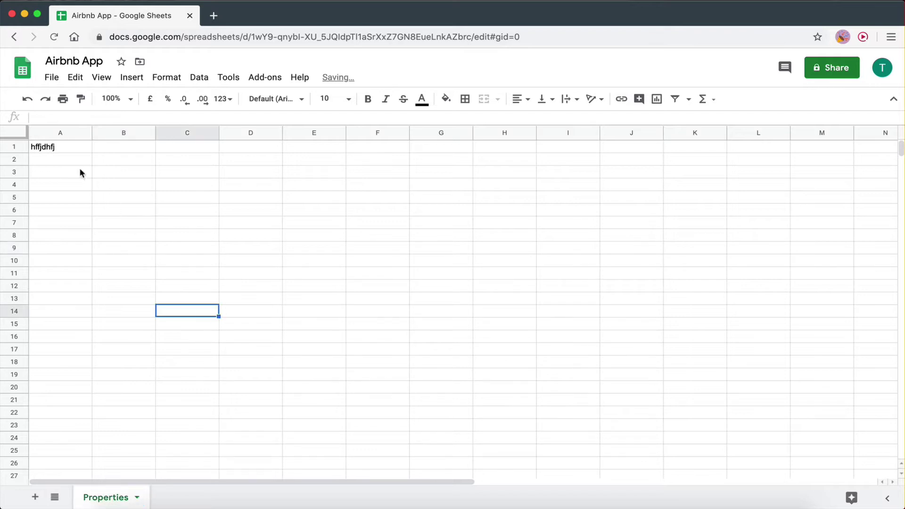
- Switch to Glide, try to reload the sheet data, and check the Properties tab's source choices
key("ctrl+Left")
key("ctrl+Right")
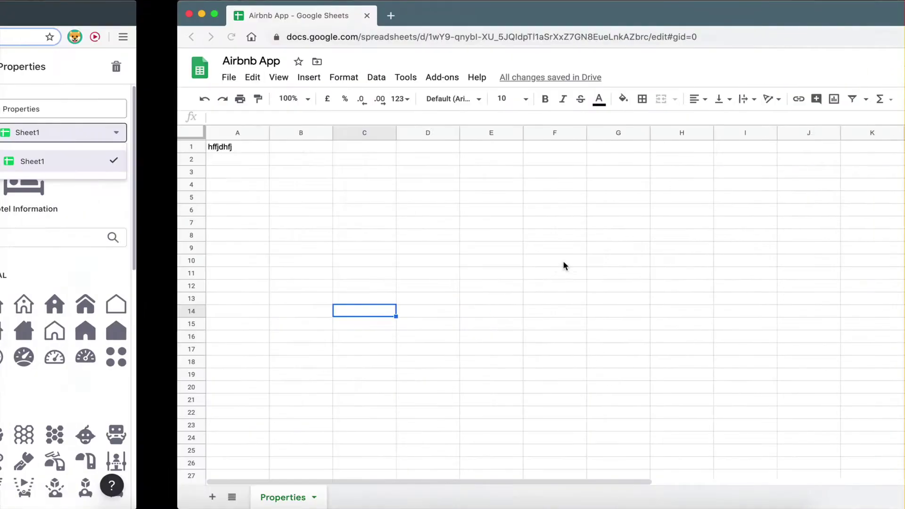
key("ctrl+Left")
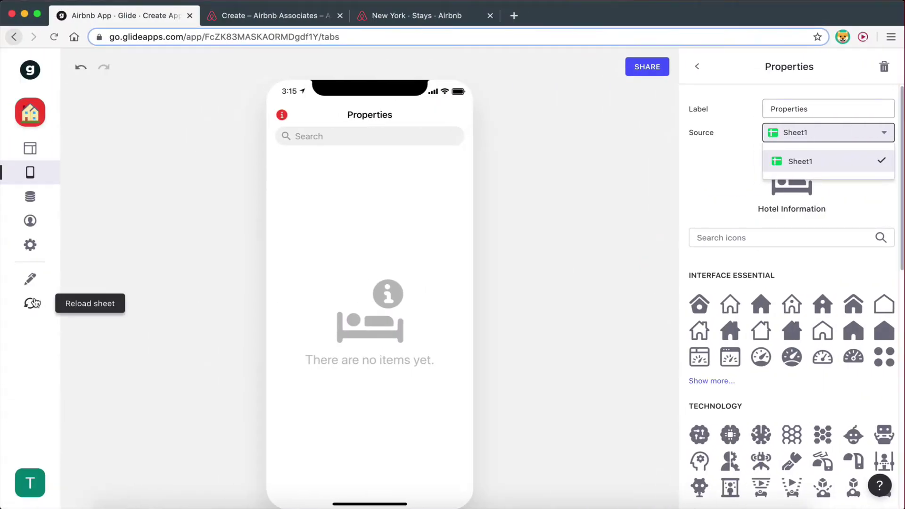
key("ctrl+Right")
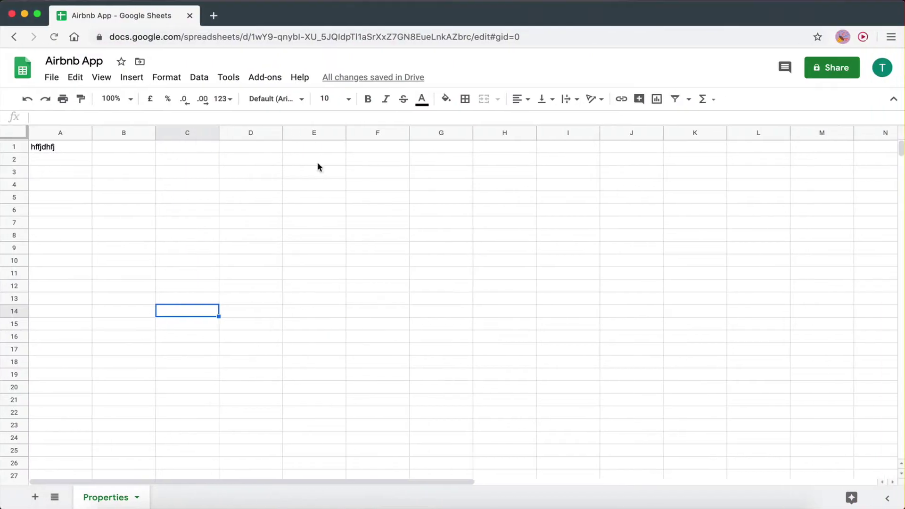
key("ctrl+Left")
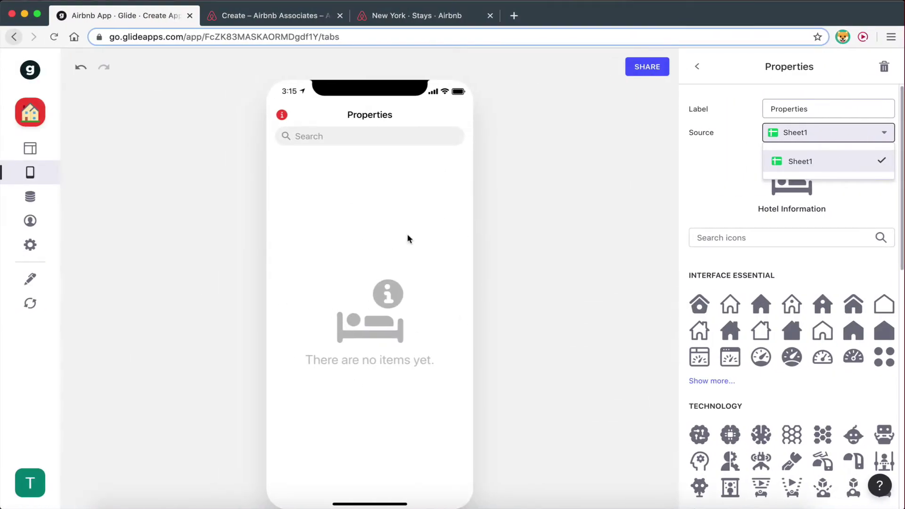
left_click(36, 307)
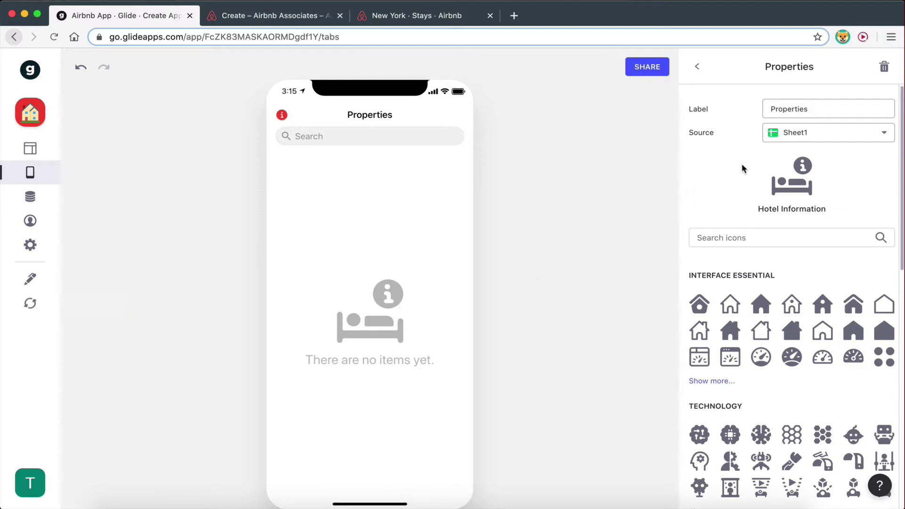
left_click(798, 136)
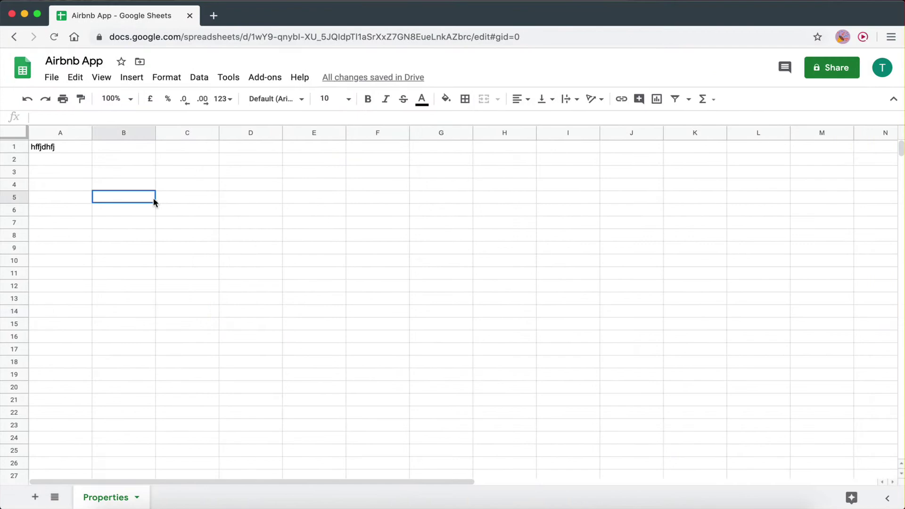
- Enter the placeholder header "fjdjhfd" in cell B1 of the Properties sheet in Google Sheets
left_click(122, 148)
type("fjdjhfd")
left_click(114, 243)
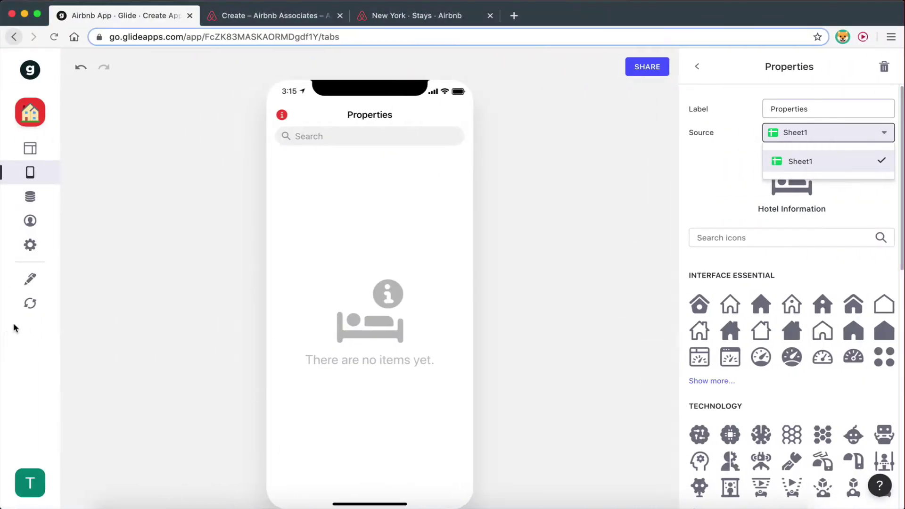
- Reload the sheet in Glide, accept automatic components for the new columns, and check the Properties tab's source
left_click(29, 309)
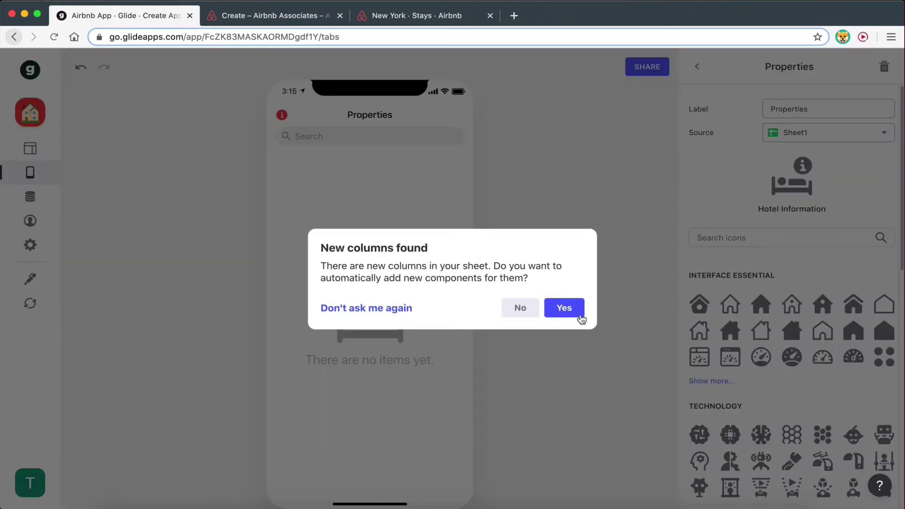
left_click(567, 308)
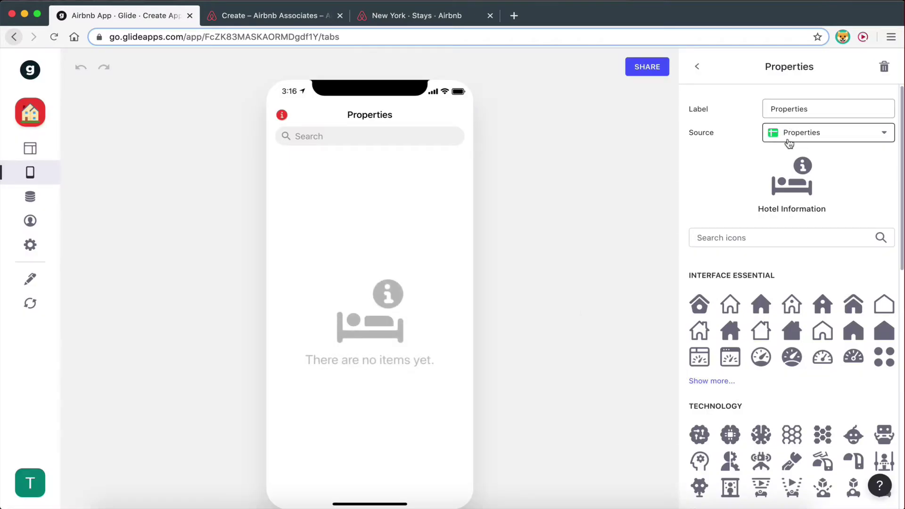
left_click(812, 140)
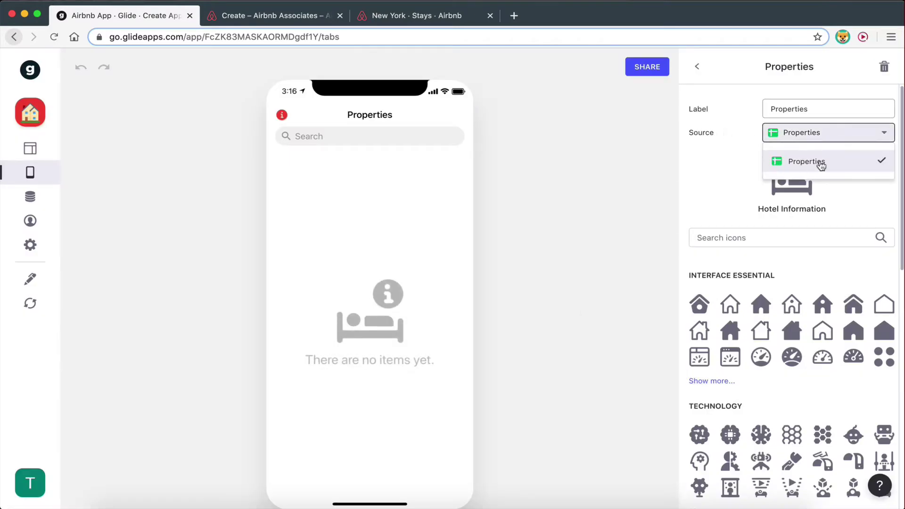
left_click(760, 150)
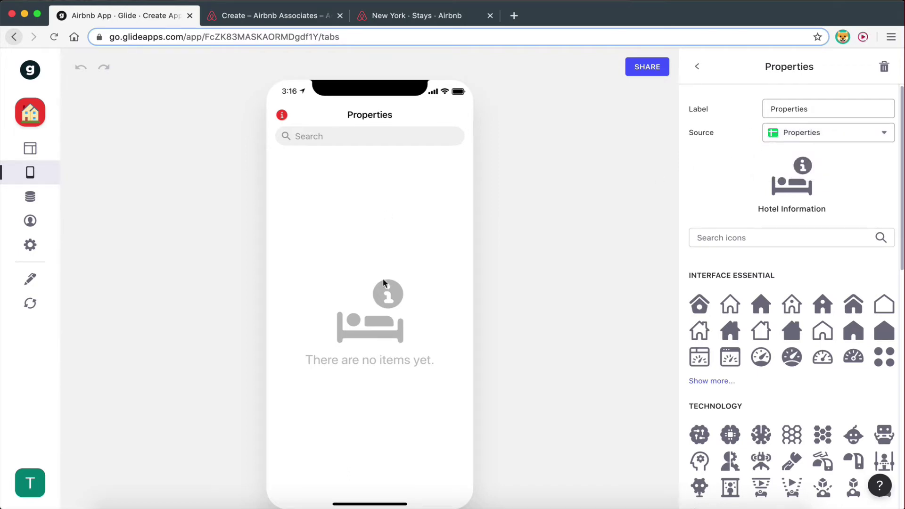
- Switch to Google Sheets and clear the placeholder headers from row 1 of the Properties sheet
key("ctrl+Right")
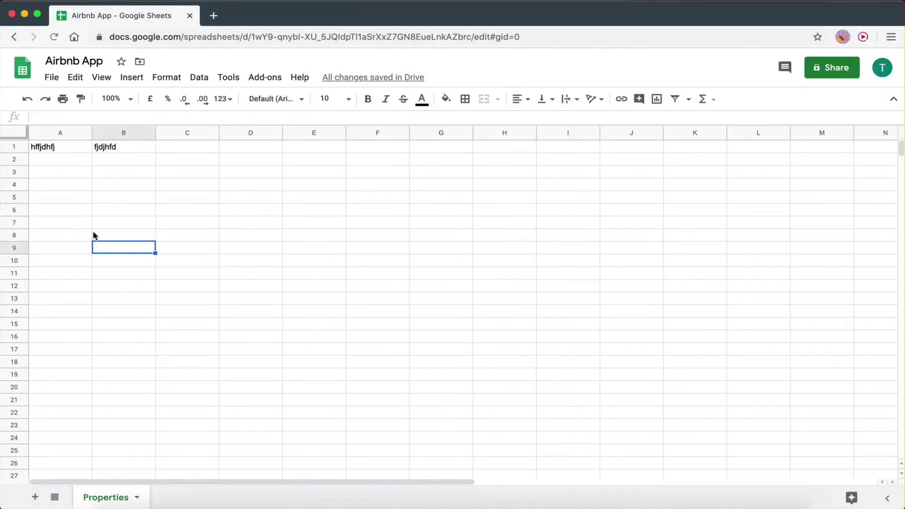
left_click_drag(64, 149, 367, 139)
key("Delete")
left_click(82, 156)
left_click(325, 197)
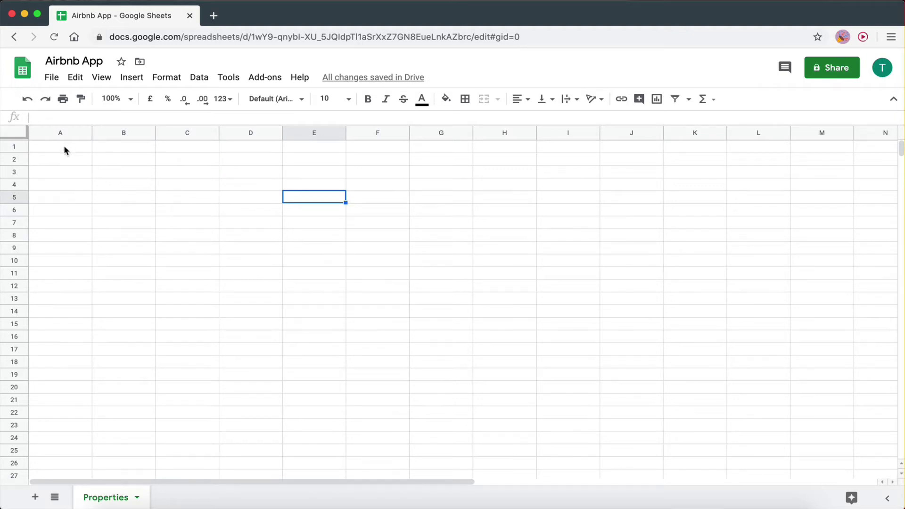
left_click_drag(65, 147, 324, 152)
left_click(324, 152)
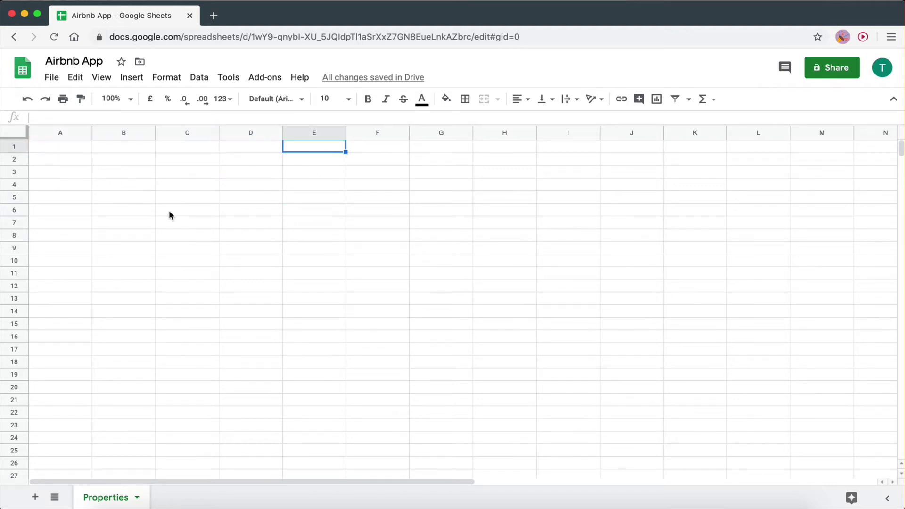
- Enter the column header "Name" in cell A1 of the Properties sheet
left_click(79, 149)
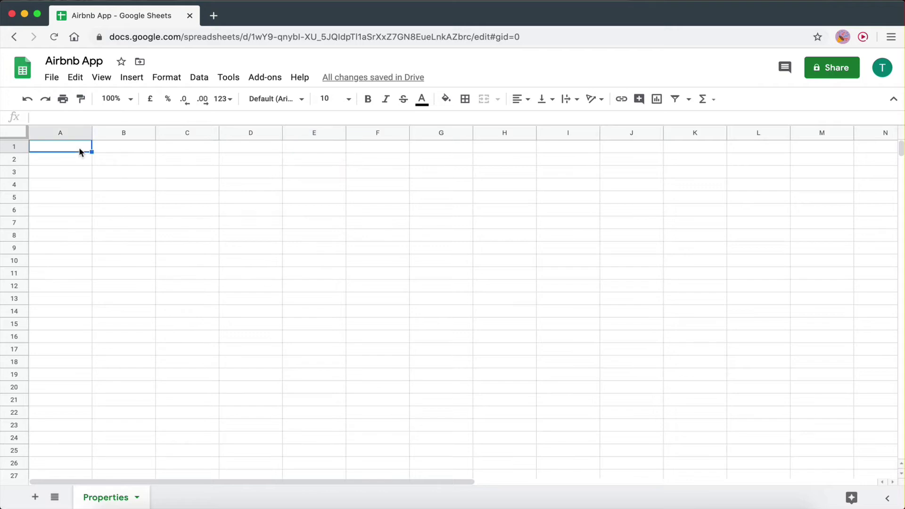
type("Name")
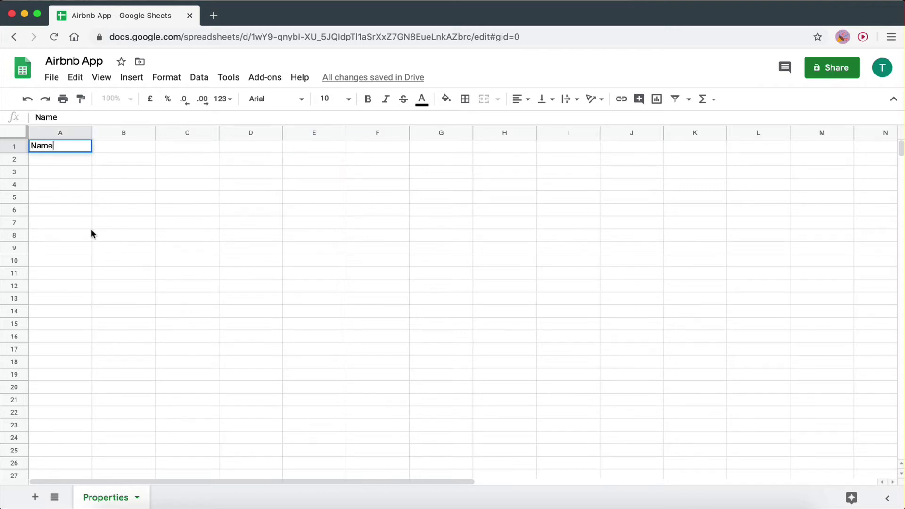
left_click_drag(91, 227, 91, 230)
- Switch to the Airbnb New York stays results and open the listing "Central Location, 1 Block from Subway, Great Price"
key("ctrl+Left")
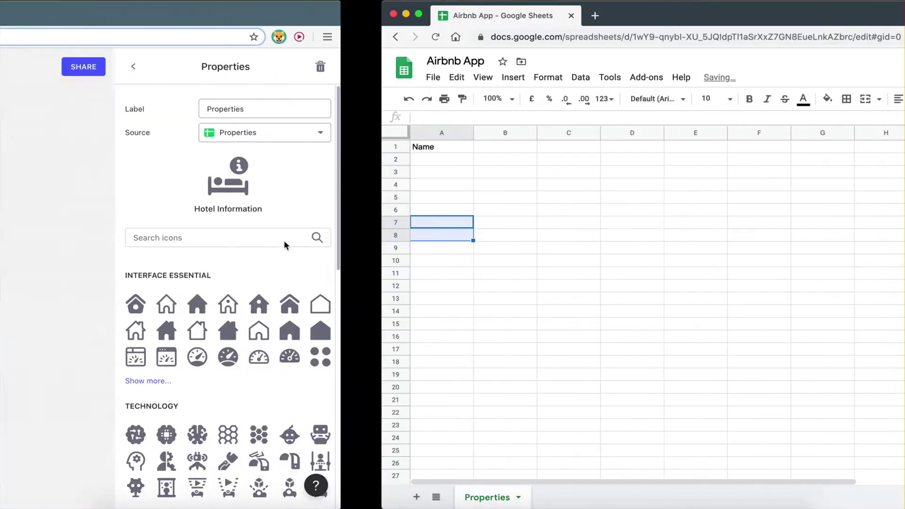
left_click(398, 22)
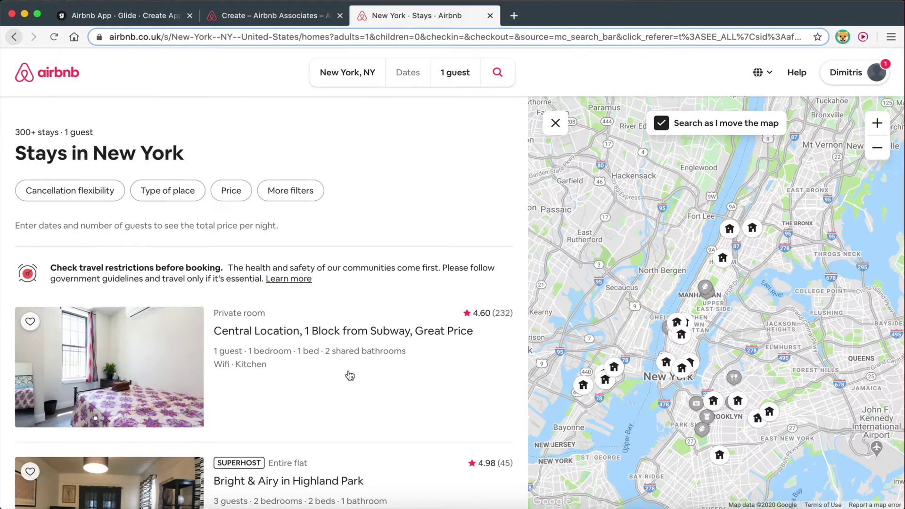
scroll(349, 379, "down", 3)
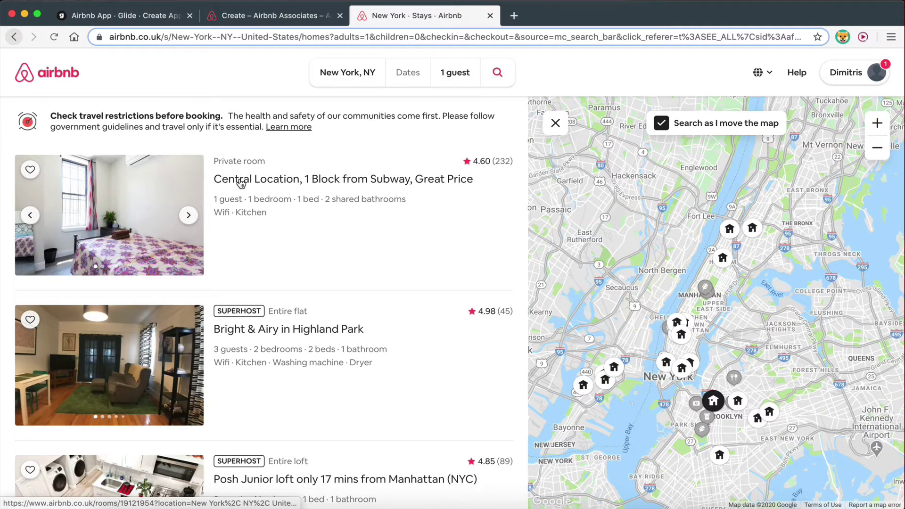
left_click(242, 179)
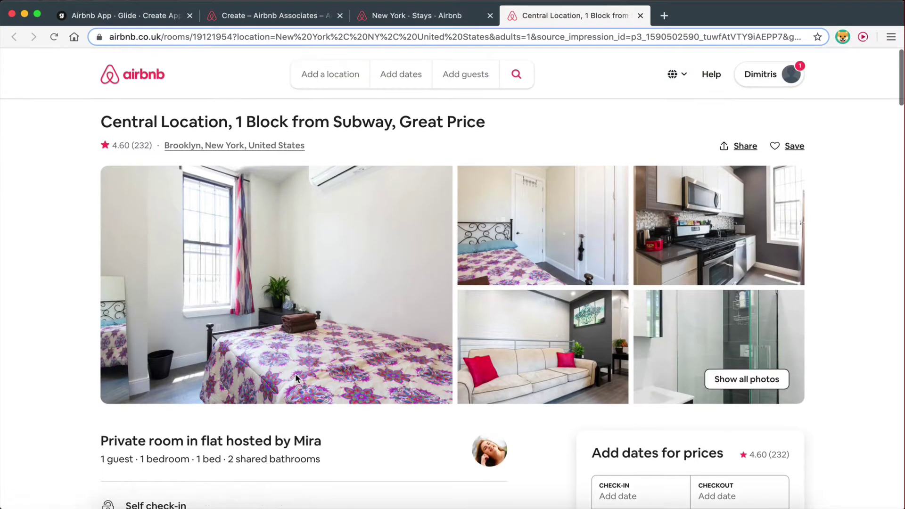
- Examine the listing's title, room type and description for possible data columns, and return to the New York stays results
left_click_drag(103, 121, 481, 124)
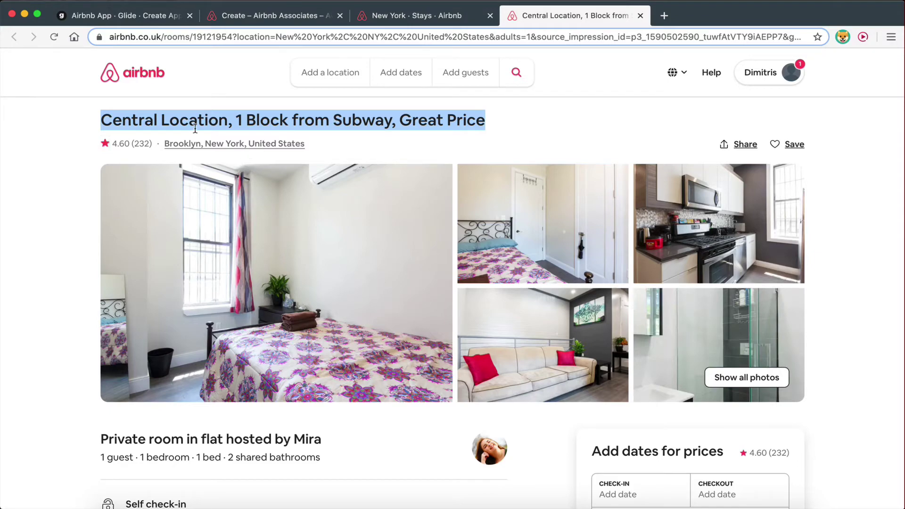
key("ctrl+Right")
key("ctrl+Left")
scroll(122, 120, "down", 3)
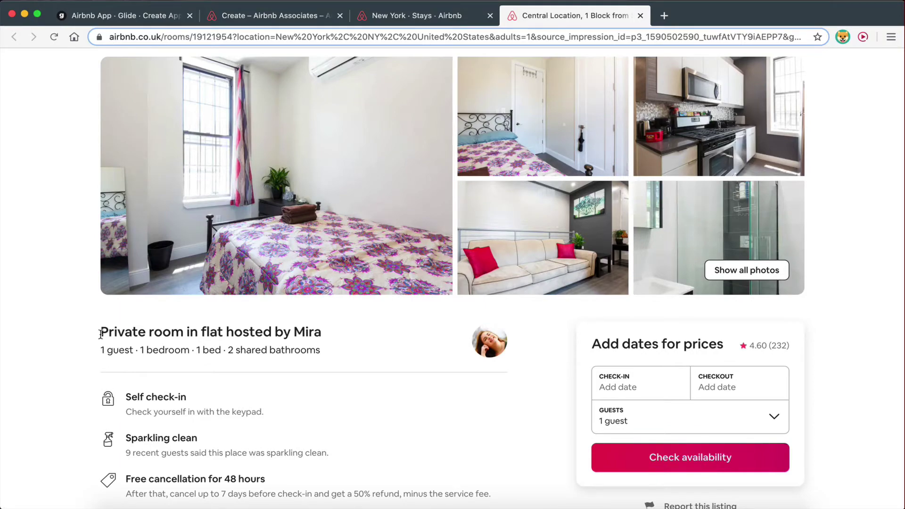
left_click_drag(100, 331, 190, 332)
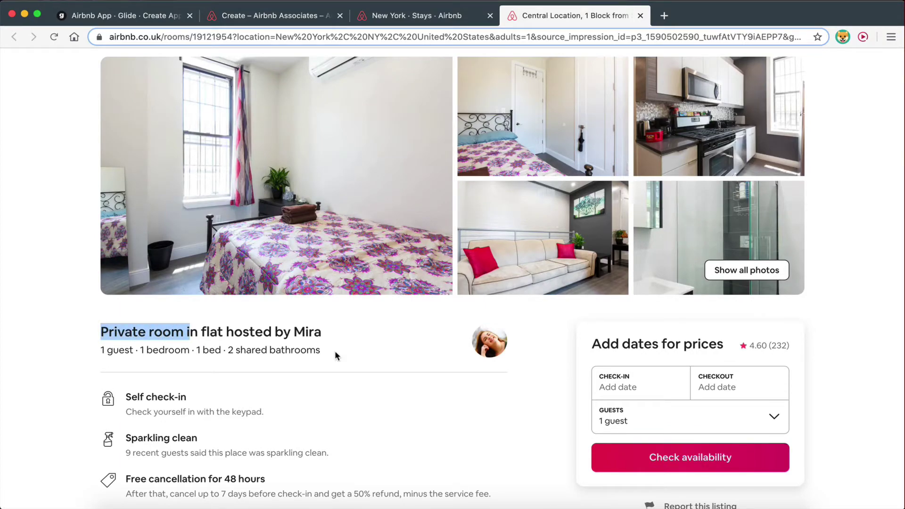
scroll(335, 354, "down", 6)
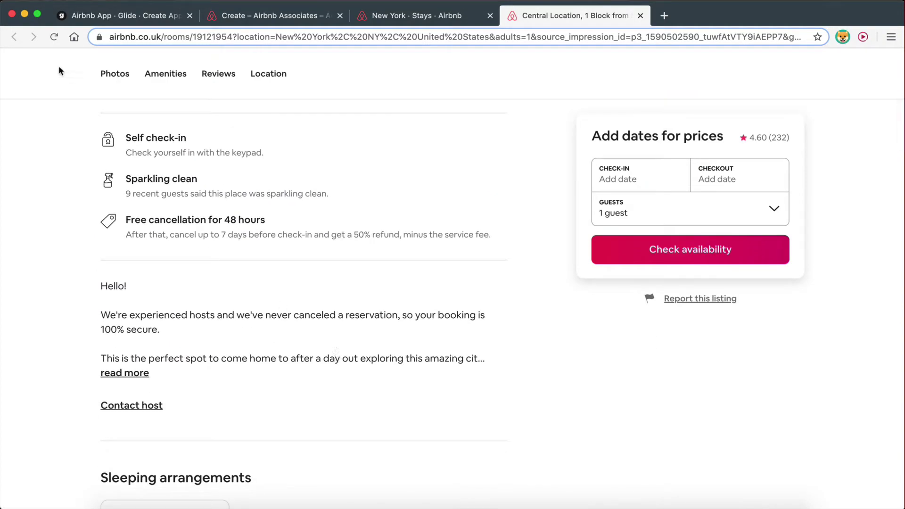
left_click(407, 16)
scroll(220, 393, "down", 5)
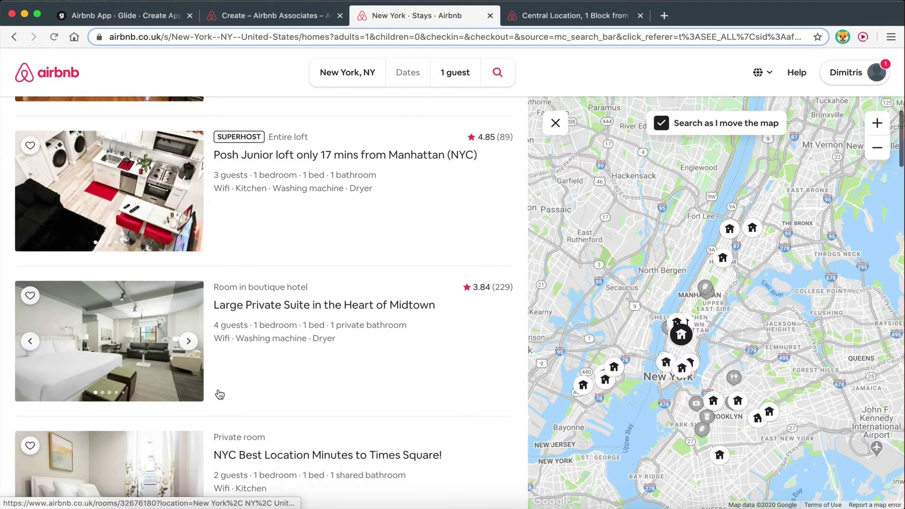
- Open the listing "Manhattan Lux Loft.Like.Love.Lots.Look !" from the New York stays results
scroll(266, 309, "down", 4)
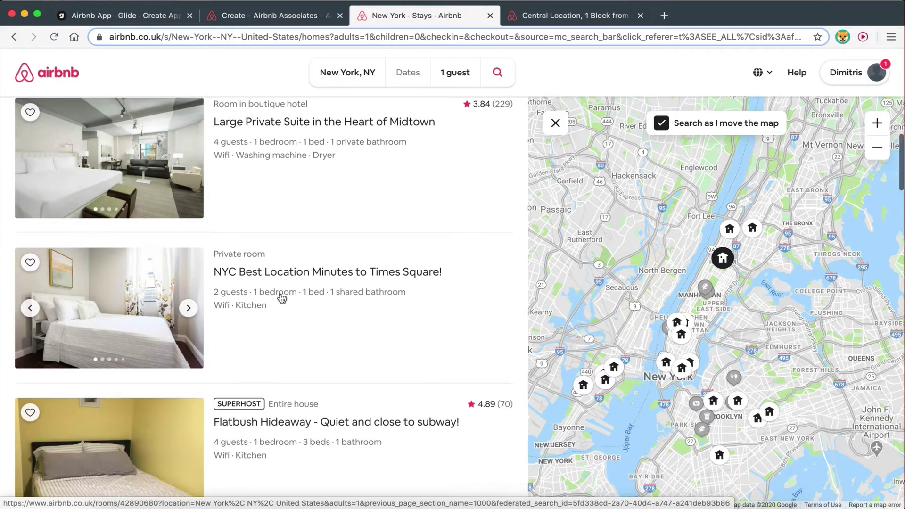
scroll(284, 282, "down", 3)
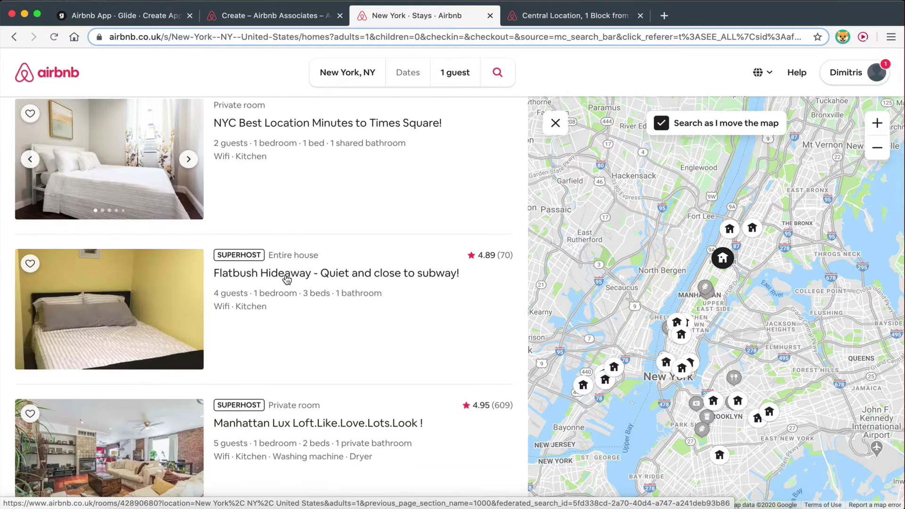
left_click(257, 423)
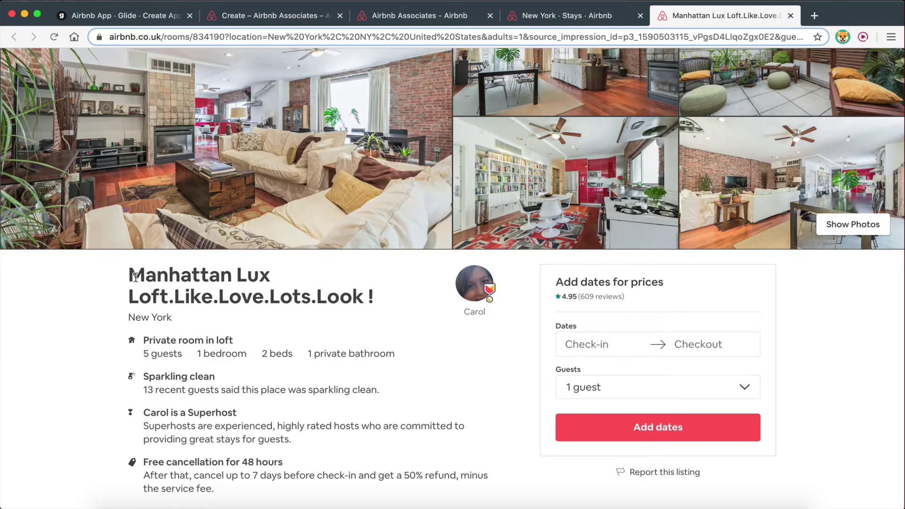
- Check the listing's title, then switch to Google Sheets and replace the header in cell A1 with "Title"
left_click_drag(130, 275, 380, 304)
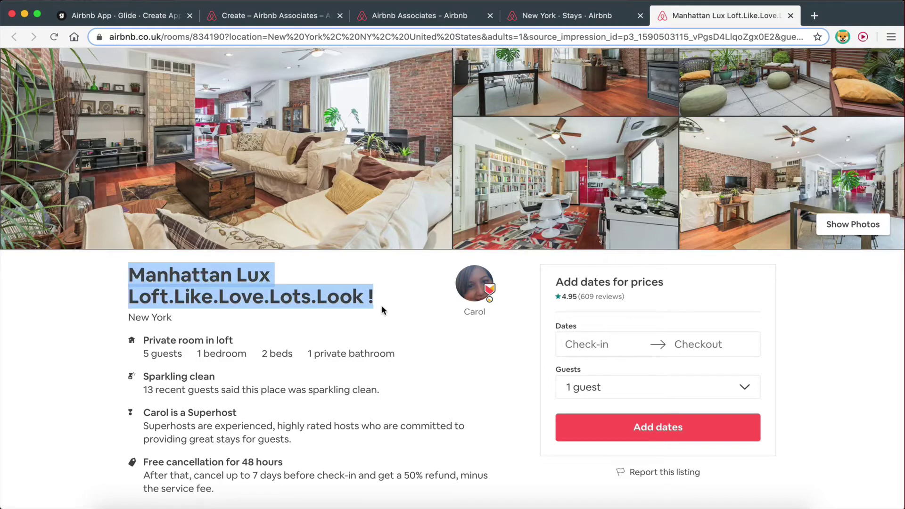
left_click(380, 304)
key("super+grave")
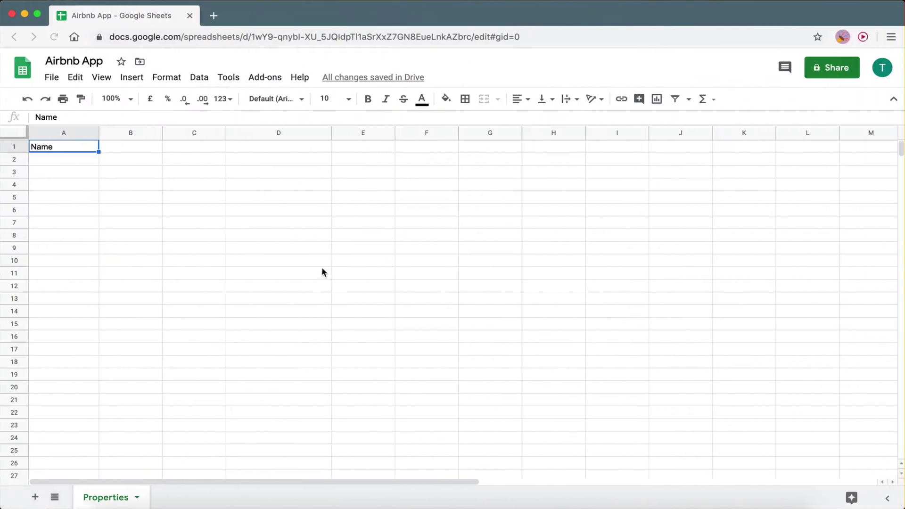
type("Title")
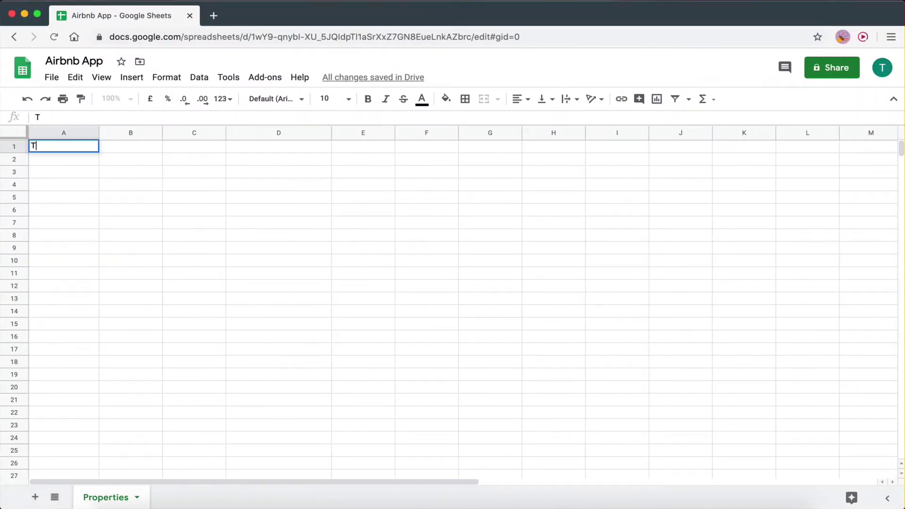
left_click(85, 223)
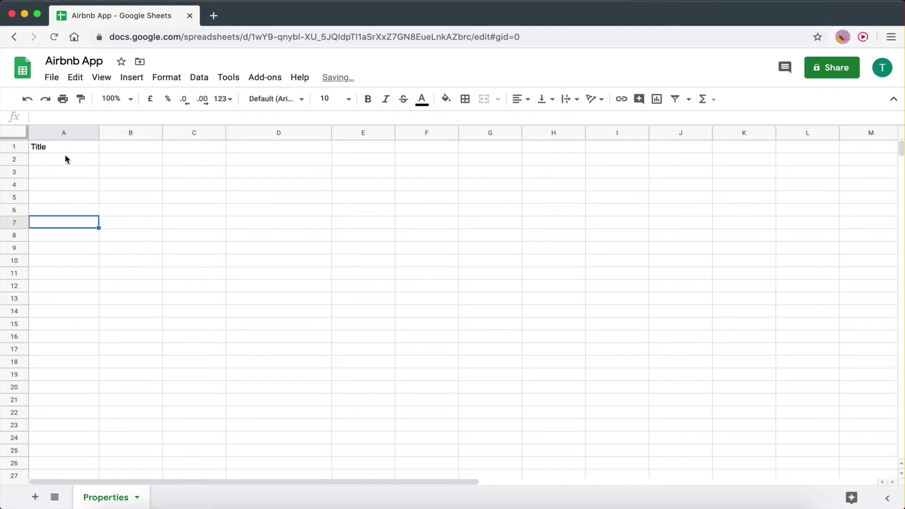
- Return to the Manhattan loft listing on Airbnb and examine its description and summary details for further data columns
left_click(116, 146)
key("super+grave")
scroll(354, 347, "down", 5)
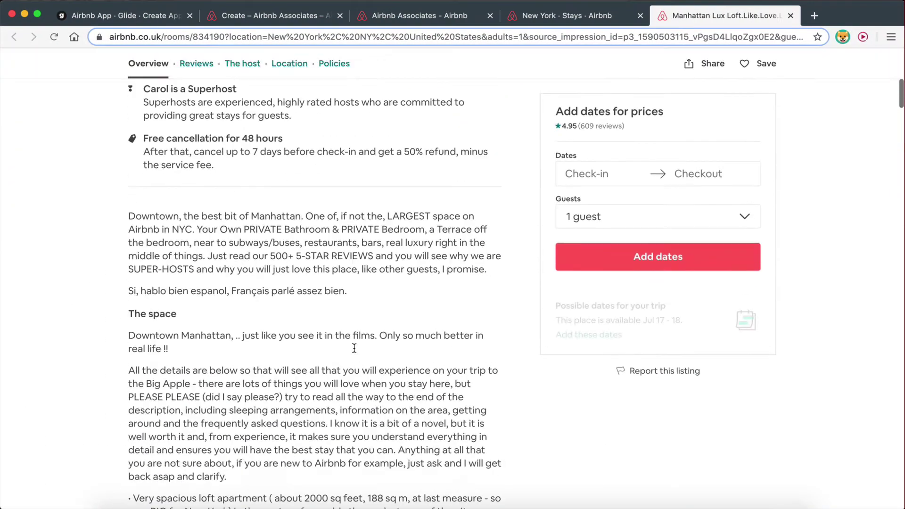
scroll(354, 348, "down", 20)
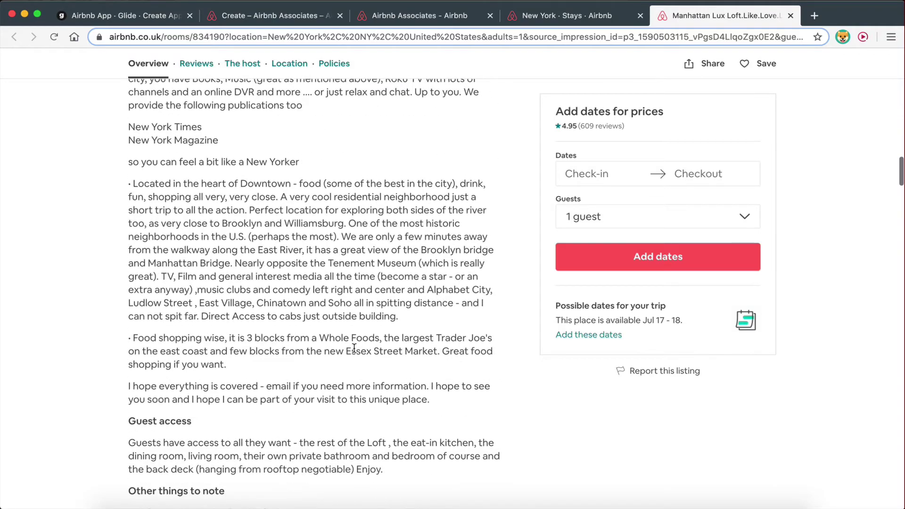
scroll(354, 348, "down", 15)
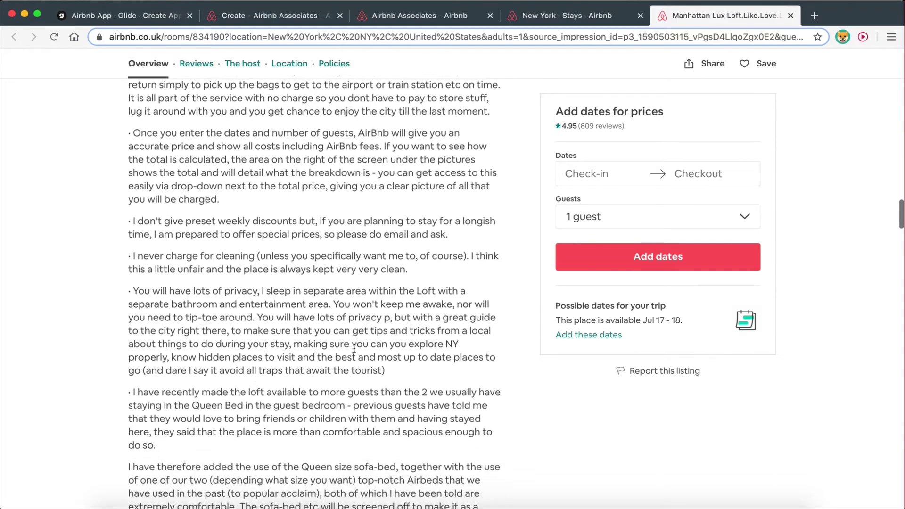
scroll(353, 348, "down", 8)
scroll(354, 348, "up", 20)
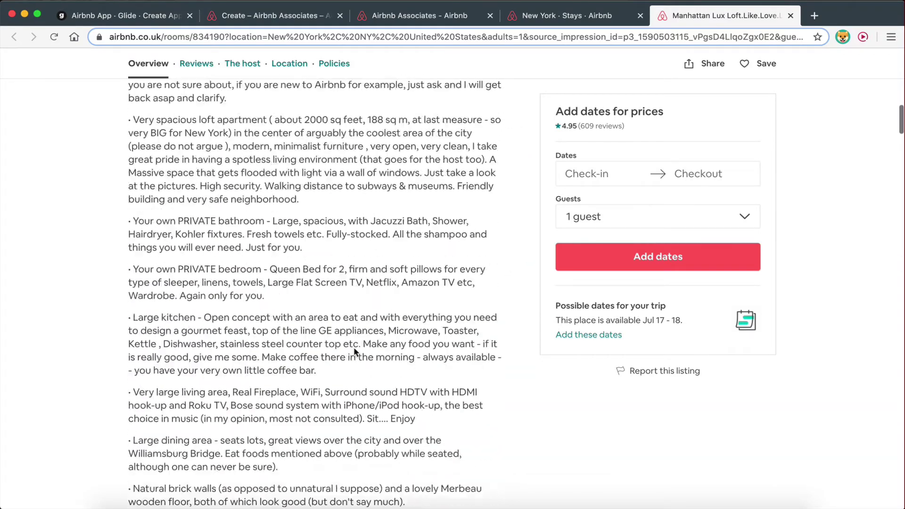
scroll(354, 351, "up", 15)
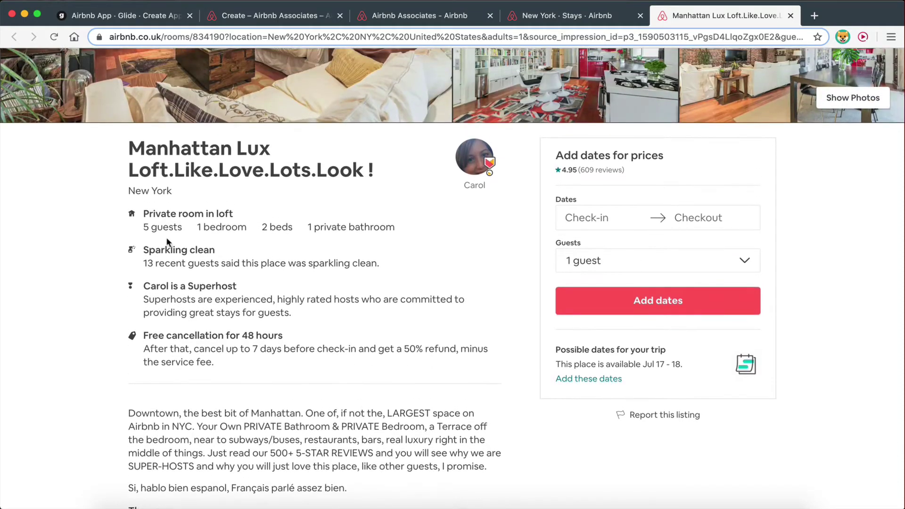
- Check the listing's location line and enter the column header "City" in cell B1 of the Properties sheet
key("ctrl+Right")
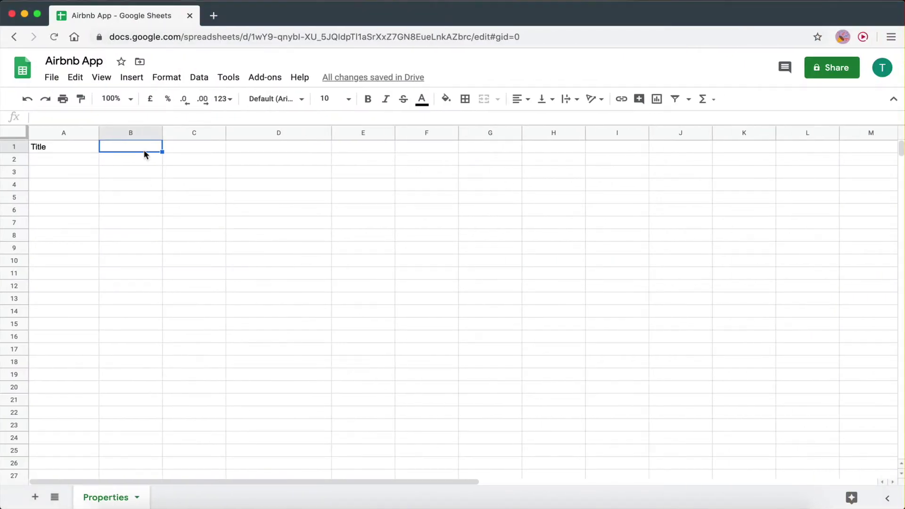
key("ctrl+Left")
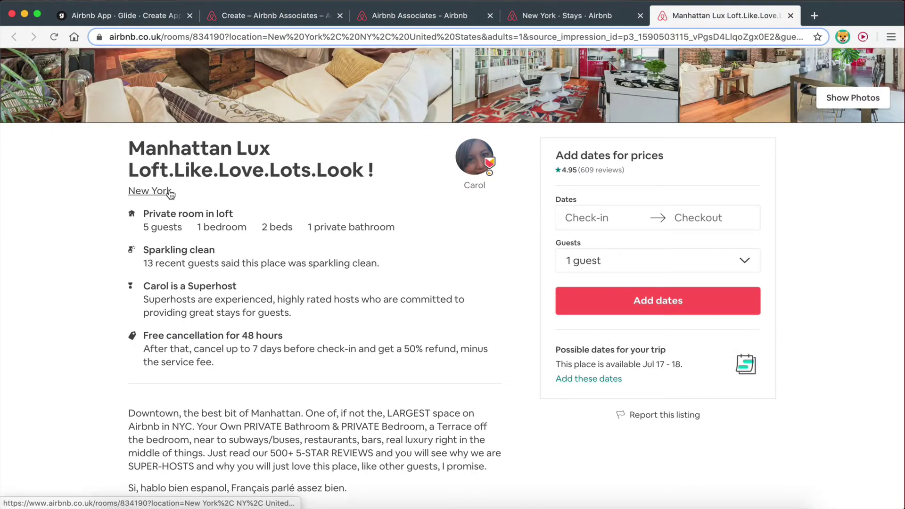
key("ctrl+Right")
type("City")
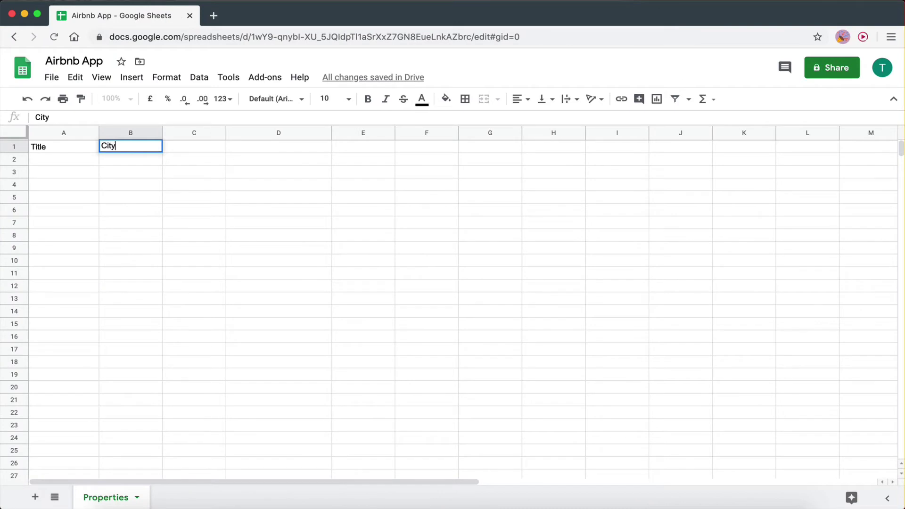
key("Tab")
left_click(238, 234)
- Switch to the Airbnb listing and examine its amenities, sleeping arrangements, availability, reviews, location map and summary for possible columns
key("ctrl+Left")
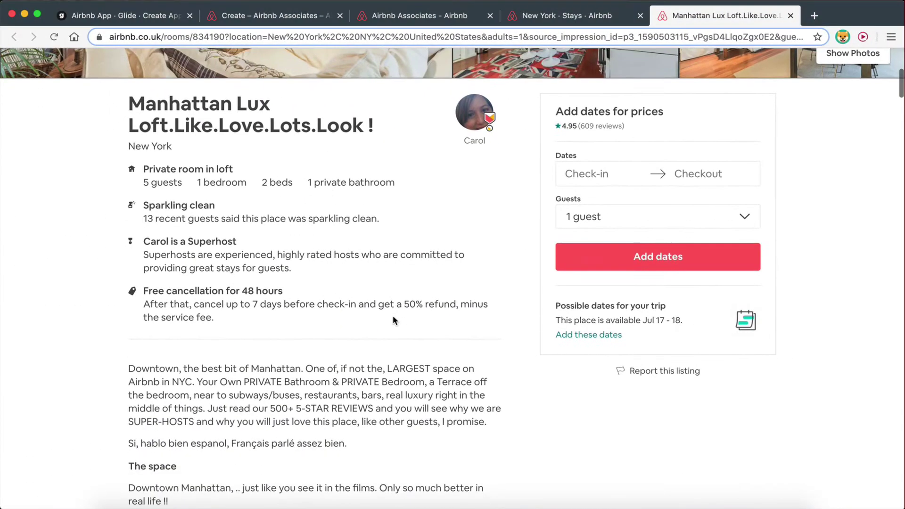
scroll(393, 317, "down", 20)
scroll(393, 317, "up", 5)
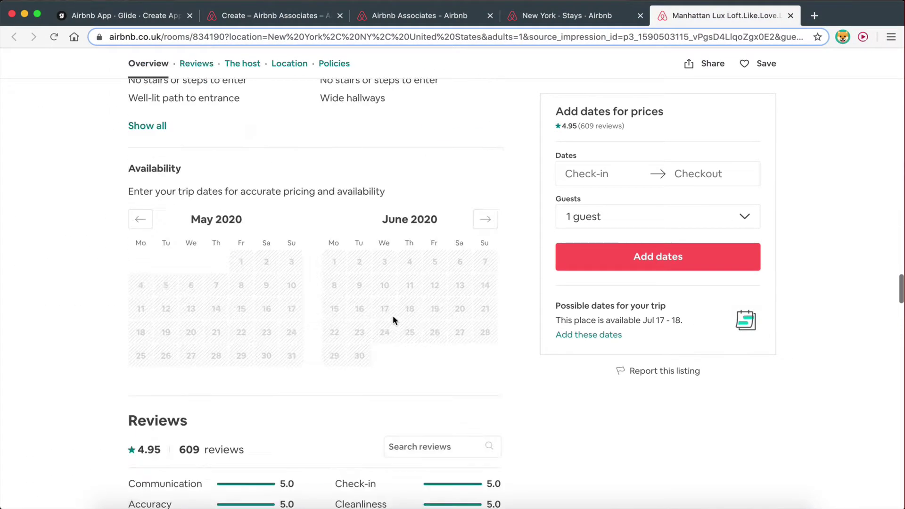
scroll(394, 319, "up", 10)
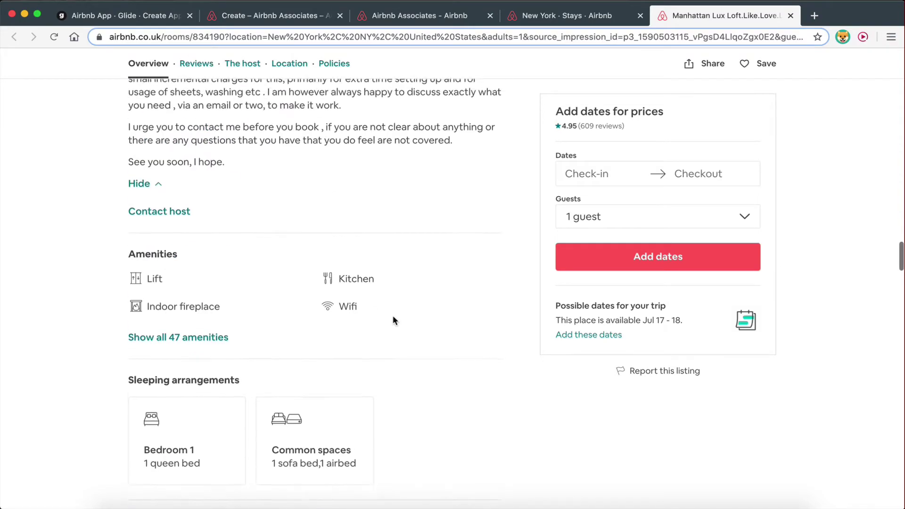
scroll(392, 315, "up", 10)
scroll(392, 315, "down", 13)
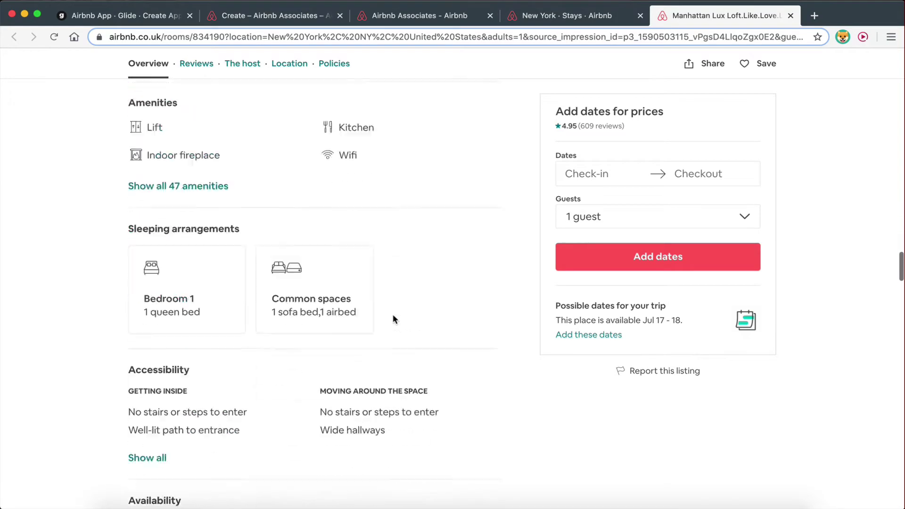
scroll(394, 318, "up", 3)
scroll(152, 197, "down", 15)
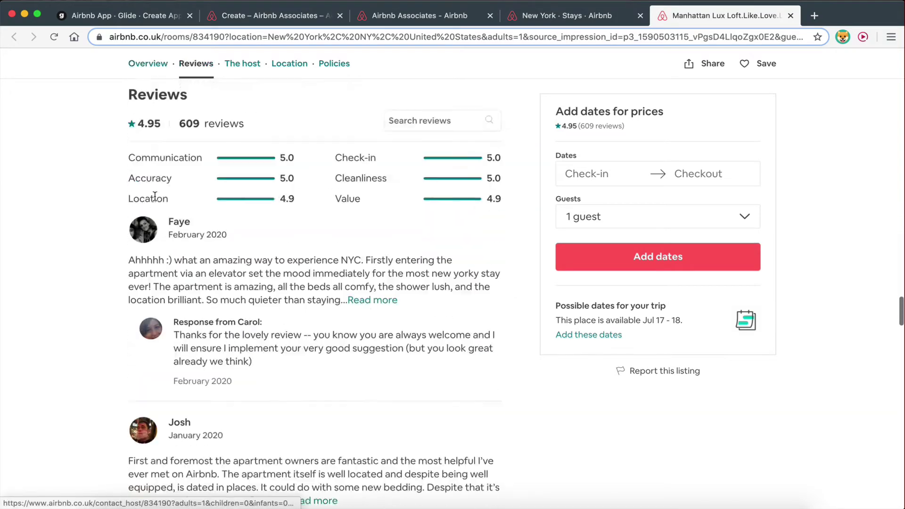
scroll(154, 195, "down", 15)
scroll(154, 195, "up", 8)
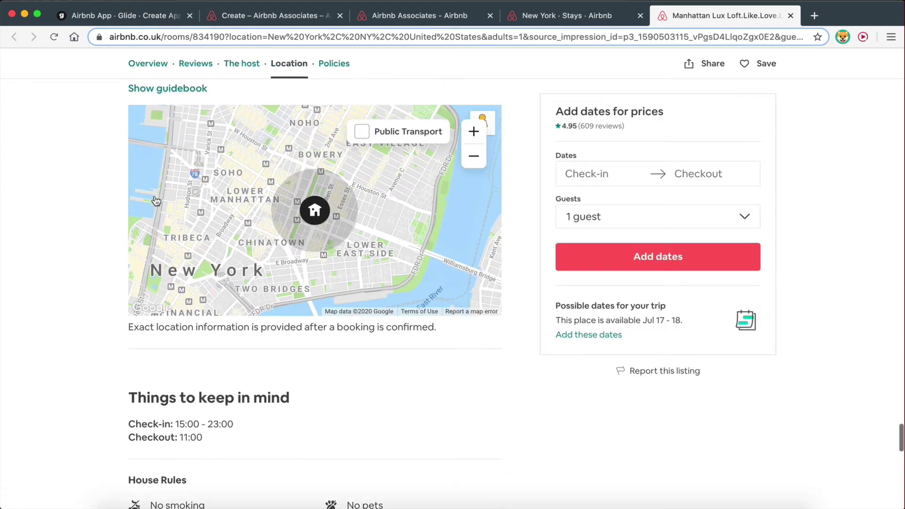
scroll(156, 201, "up", 3)
left_click_drag(134, 421, 439, 411)
left_click(439, 411)
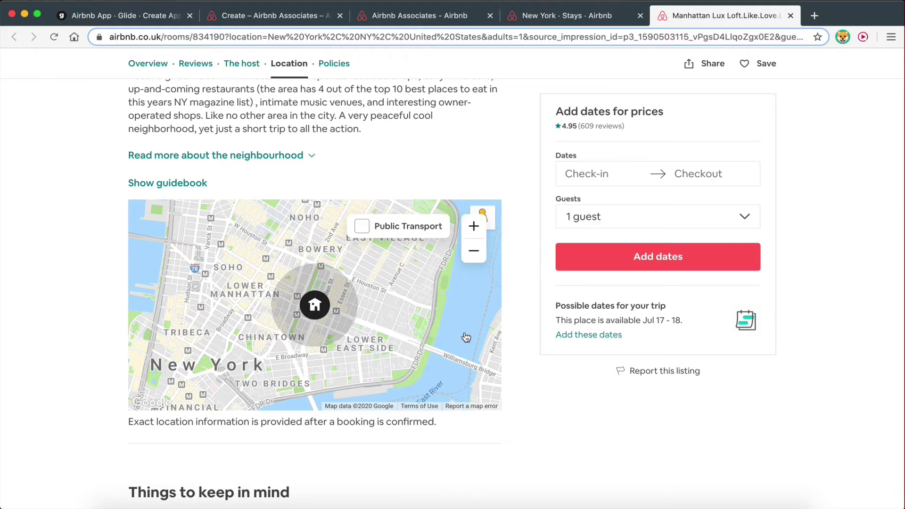
scroll(466, 337, "up", 20)
scroll(465, 335, "down", 5)
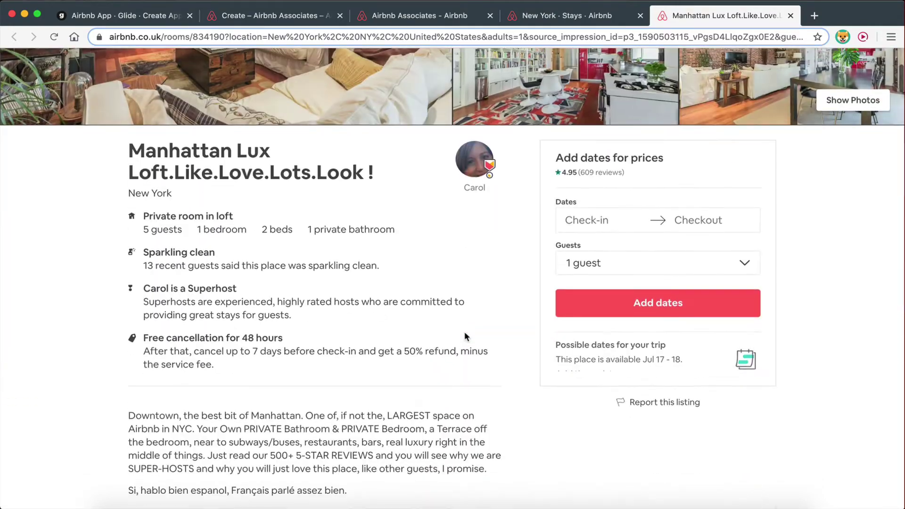
scroll(465, 332, "down", 2)
scroll(464, 332, "down", 4)
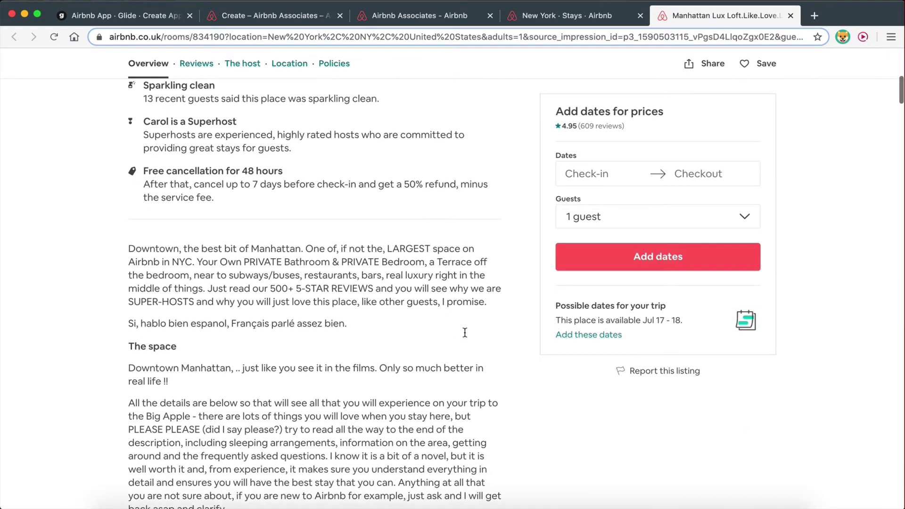
scroll(464, 331, "up", 5)
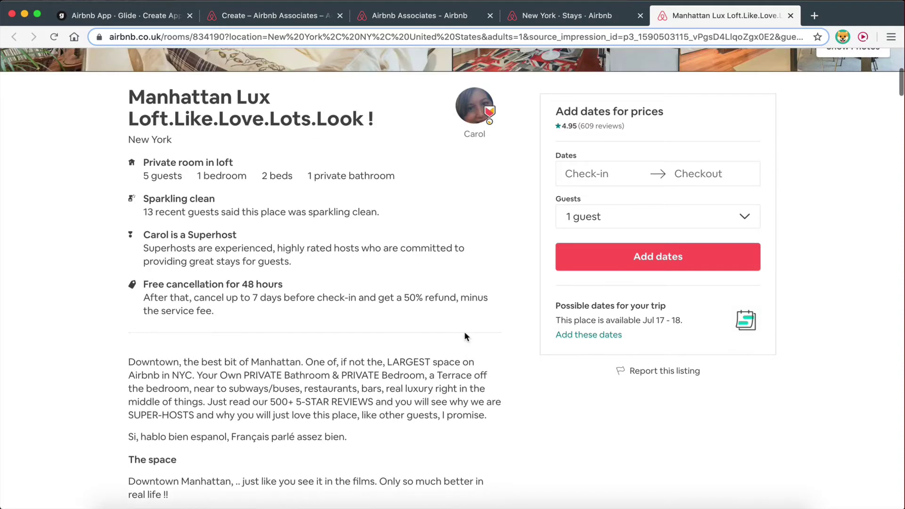
- Check the listing's room summary and enter the column header "No.Bedrooms" in cell C1 of the Properties sheet
left_click_drag(141, 194, 439, 194)
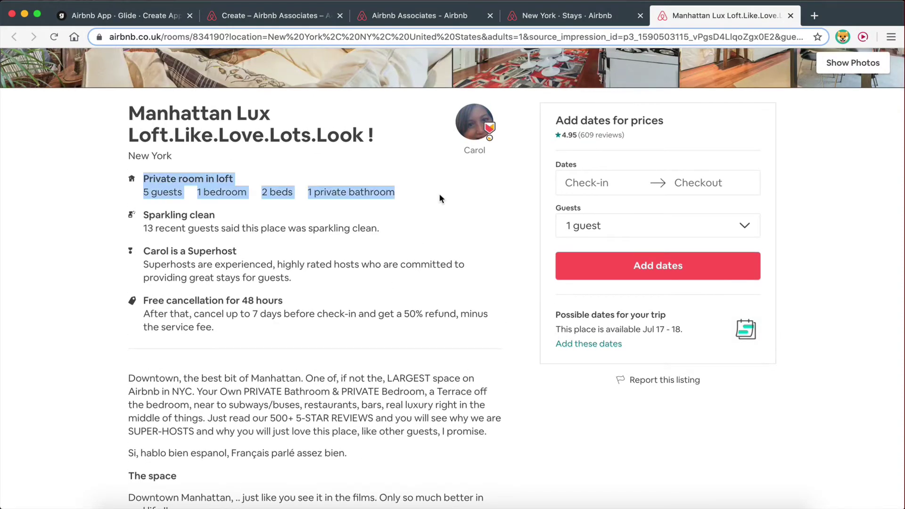
left_click(439, 194)
key("ctrl+Right")
left_click(200, 150)
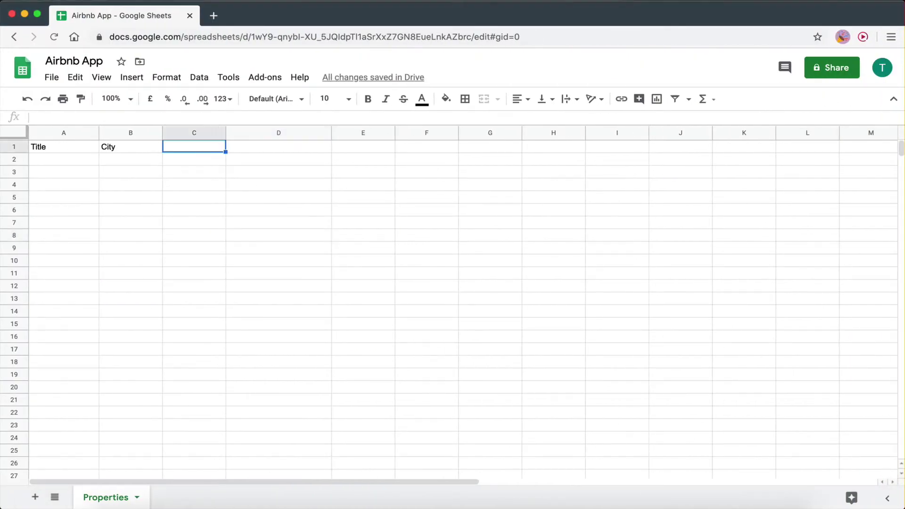
type("No.Bedrooms")
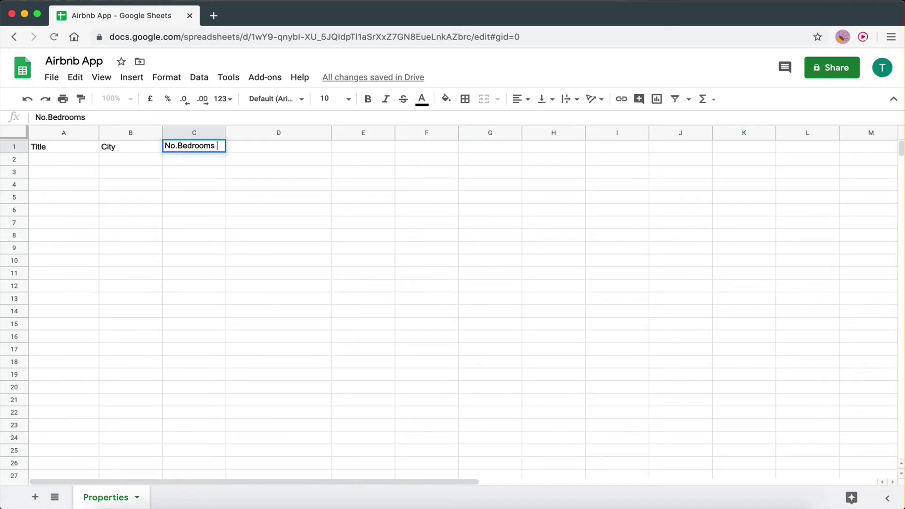
key("Tab")
- Enter the column header "No.Guests" in cell D1 of the Properties sheet, based on the Airbnb listing's guest capacity
key("ctrl+Left")
key("ctrl+Right")
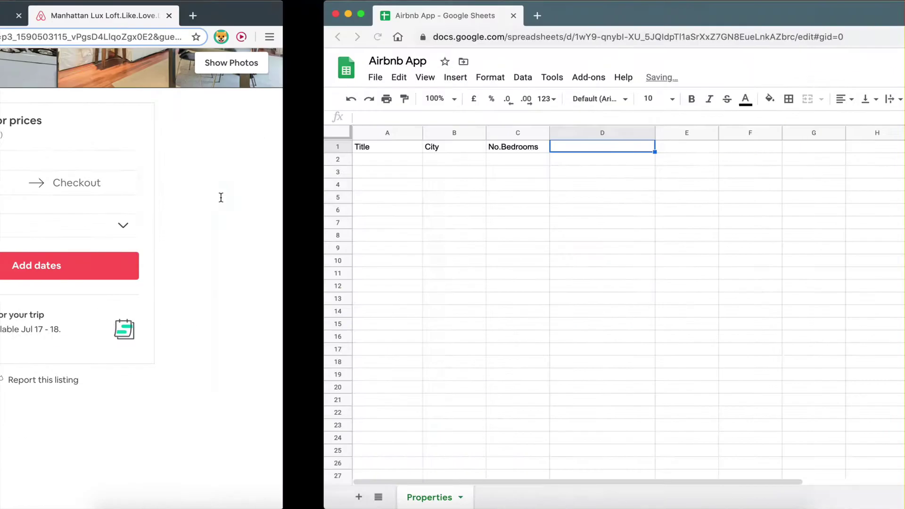
type("No.Guests")
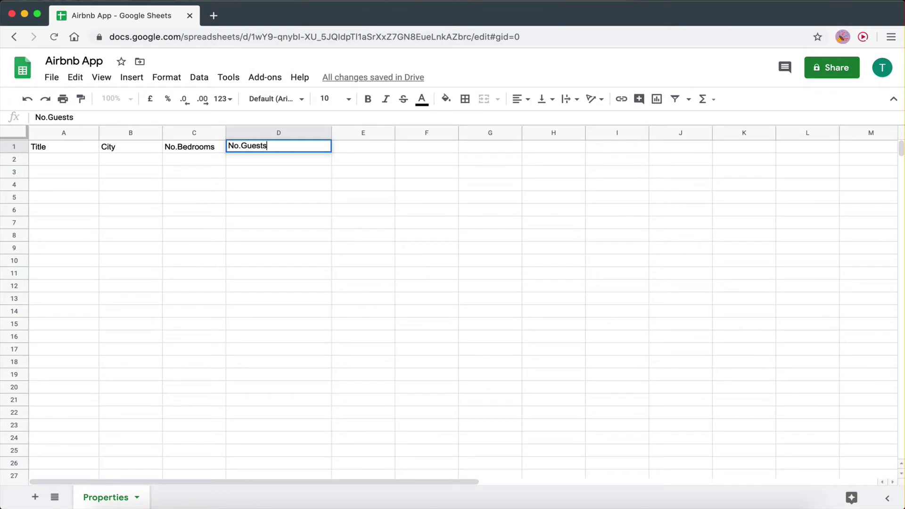
key("Tab")
- Refer to the listing's bed details and enter the column header "No.Beds" in cell E1 of the Properties sheet
key("ctrl+Left")
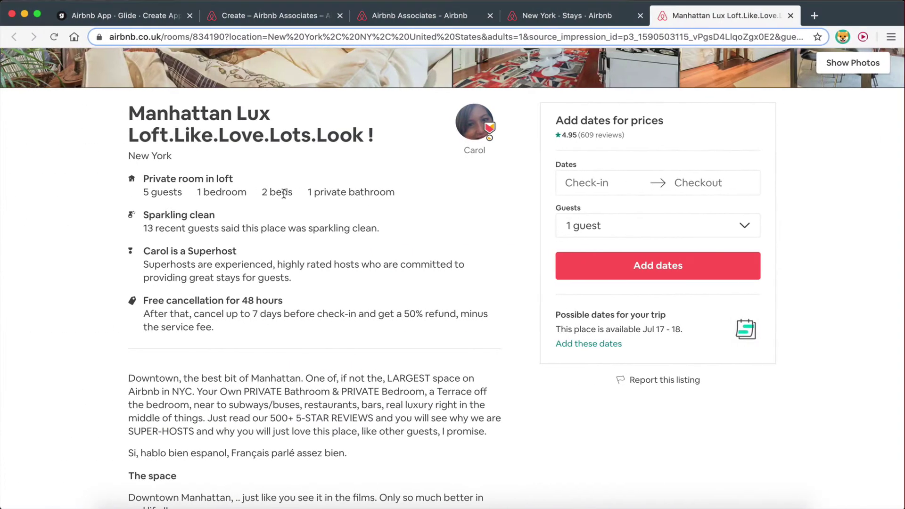
key("ctrl+Right")
type("No.Bed")
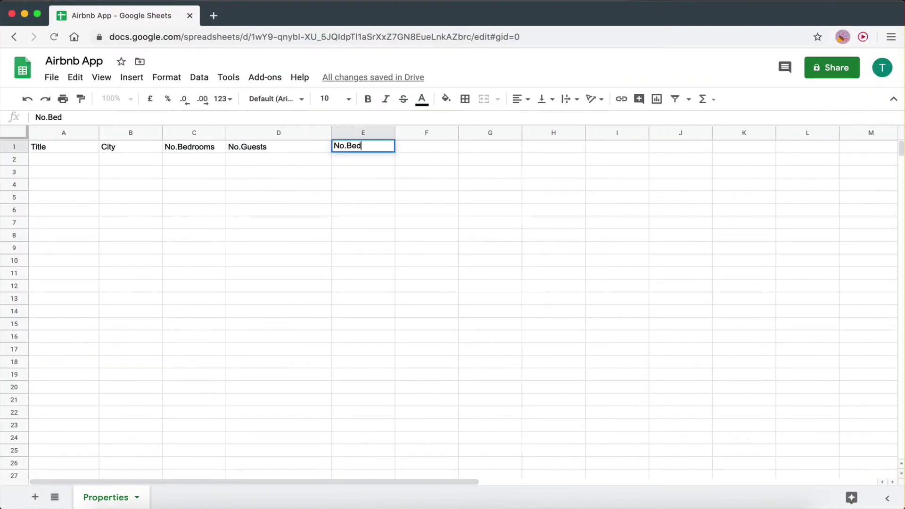
type("s")
key("Tab")
- Refer to the listing's bathroom details and enter the column header "No.Bathrooms" in cell F1 of the Properties sheet
key("ctrl+Left")
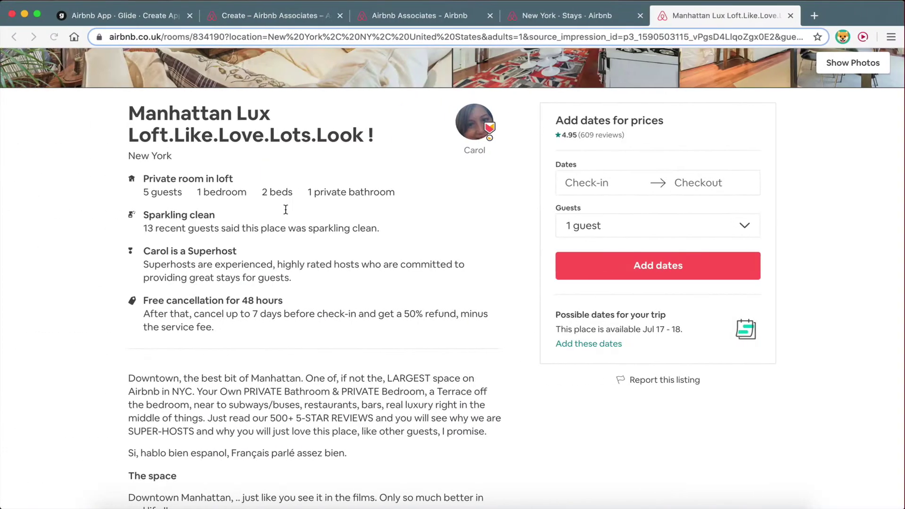
key("ctrl+Right")
type("N")
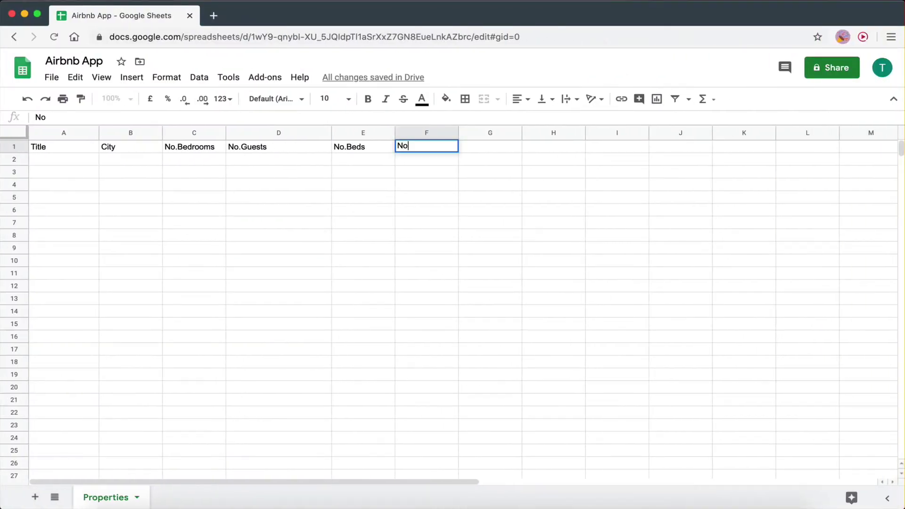
type("o.Bathrooms")
left_click(327, 251)
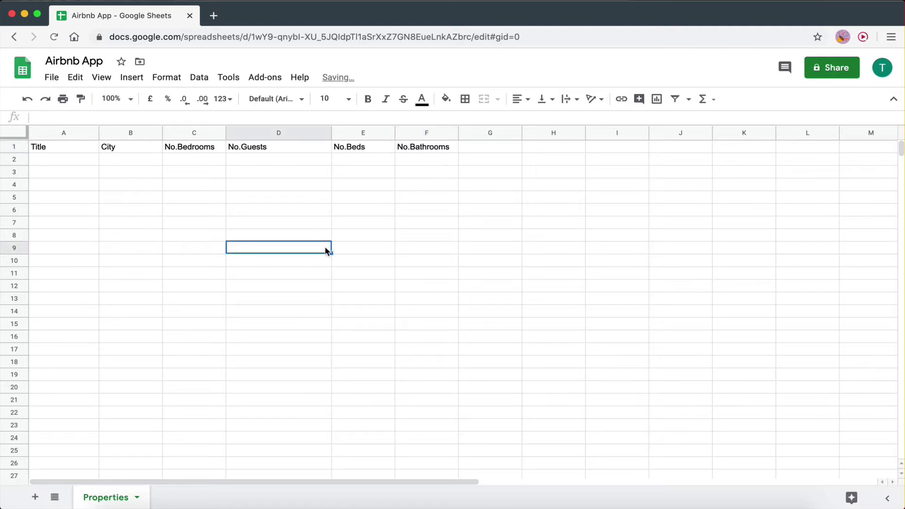
- Make the column headers in cells A1 to F1 of the Properties sheet bold
left_click(423, 151)
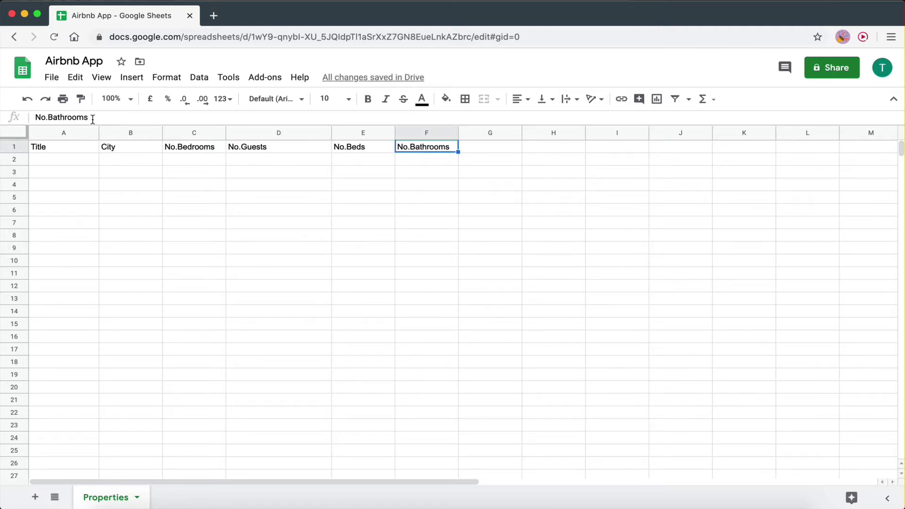
left_click(202, 238)
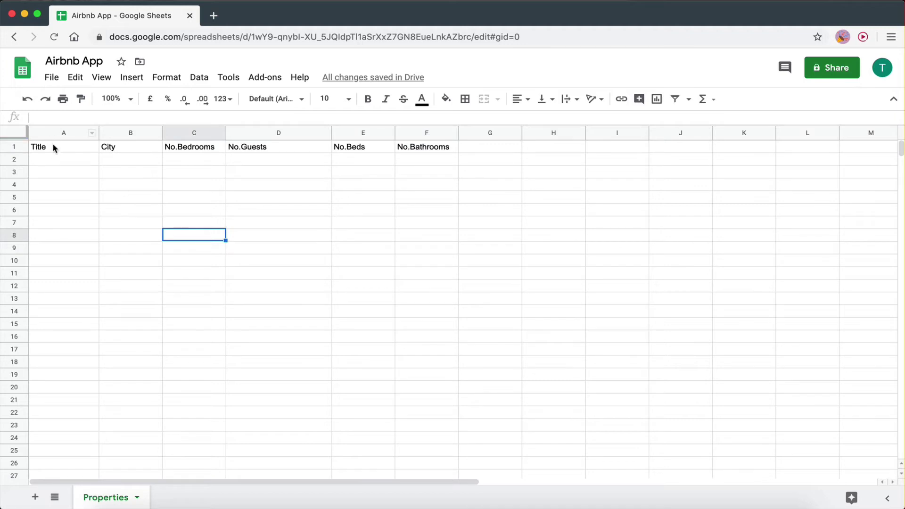
left_click_drag(52, 147, 406, 154)
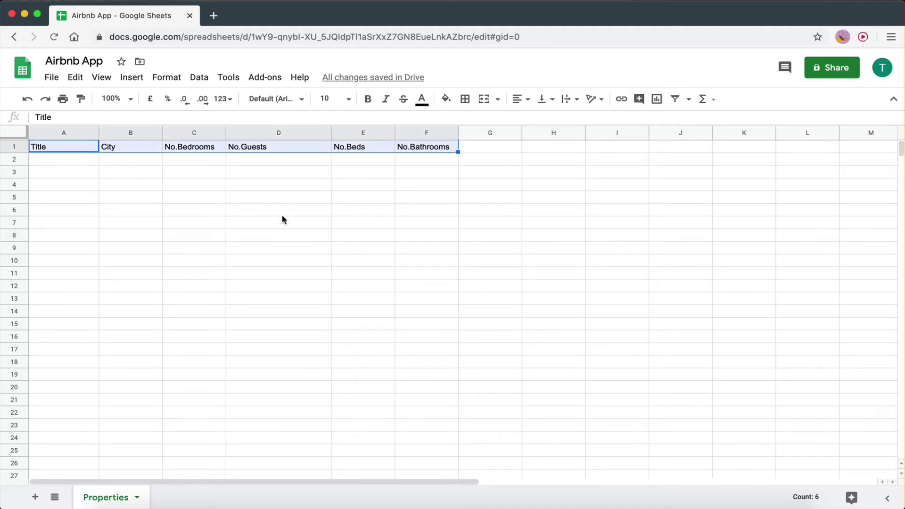
left_click(368, 98)
left_click(294, 208)
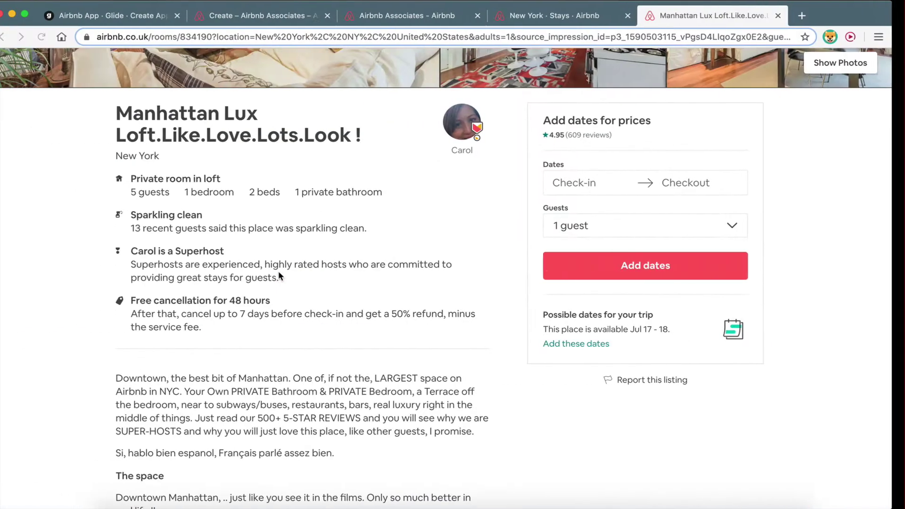
- Review the Airbnb listing's summary details and slightly narrow the Title column in the Properties sheet
scroll(429, 363, "down", 2)
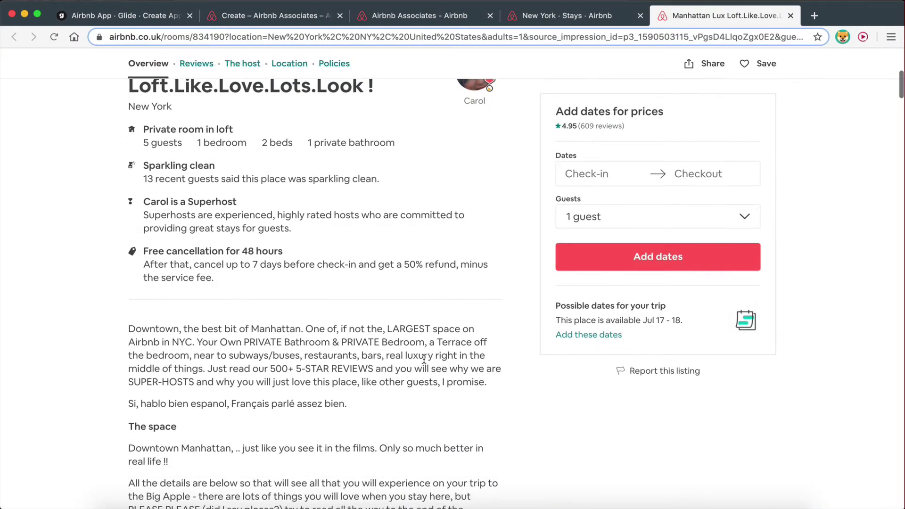
scroll(424, 361, "up", 4)
scroll(424, 361, "down", 1)
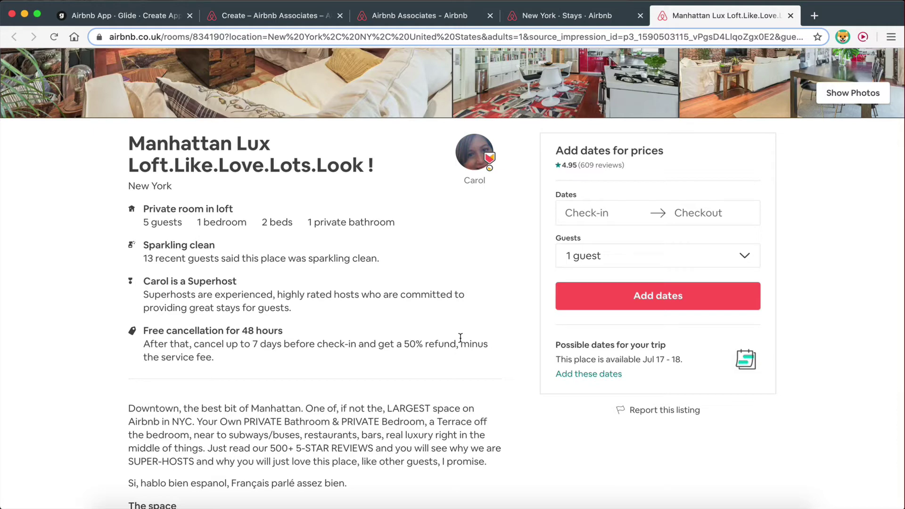
scroll(197, 273, "up", 2)
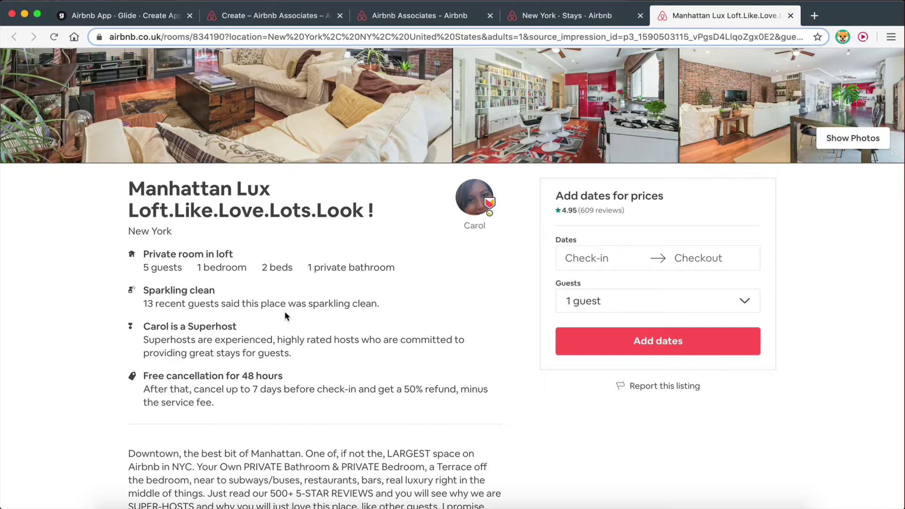
key("ctrl+Right")
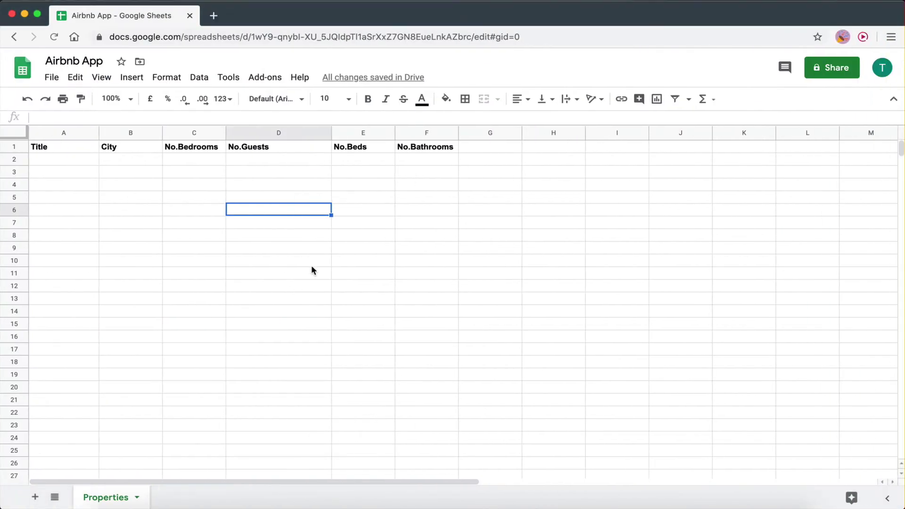
left_click(363, 225)
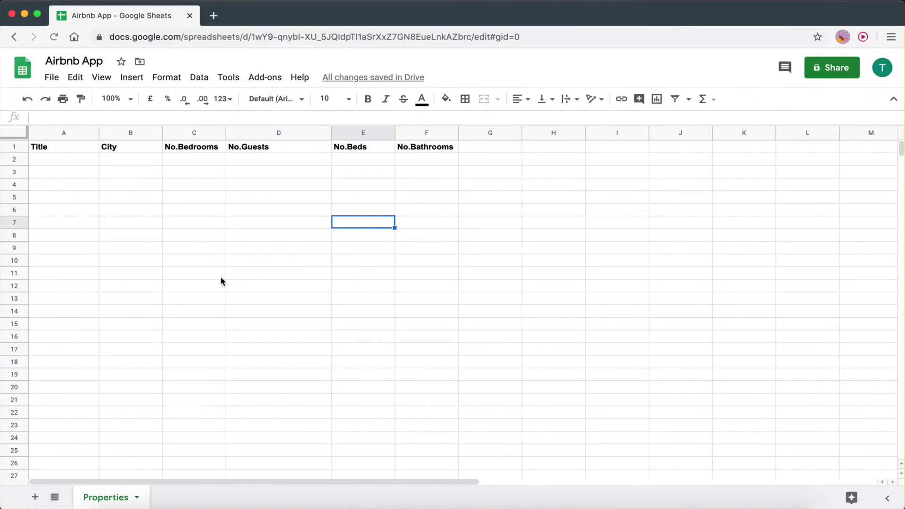
left_click_drag(98, 135, 92, 136)
left_click(140, 235)
- Check the listing's photos and enter the column header "Image" in bold in cell G1 of the Properties sheet
key("ctrl+Left")
scroll(343, 288, "up", 3)
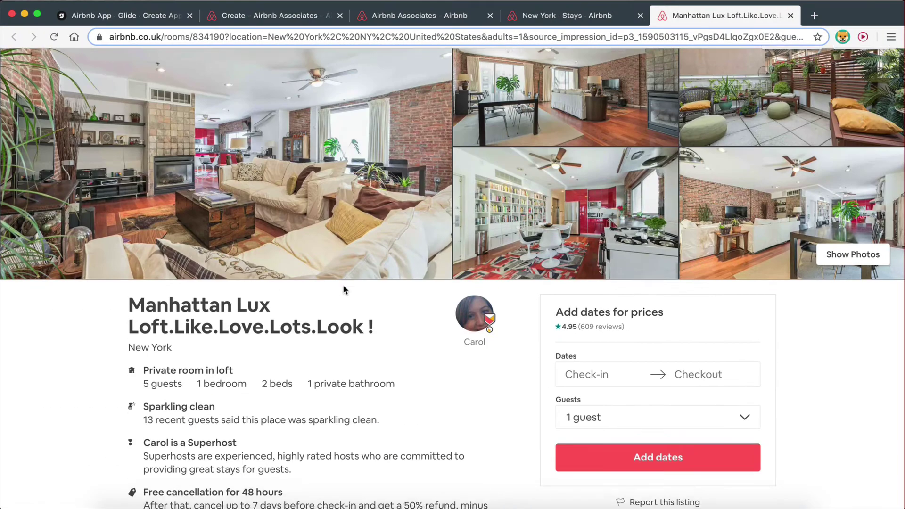
scroll(343, 287, "down", 8)
scroll(344, 287, "up", 6)
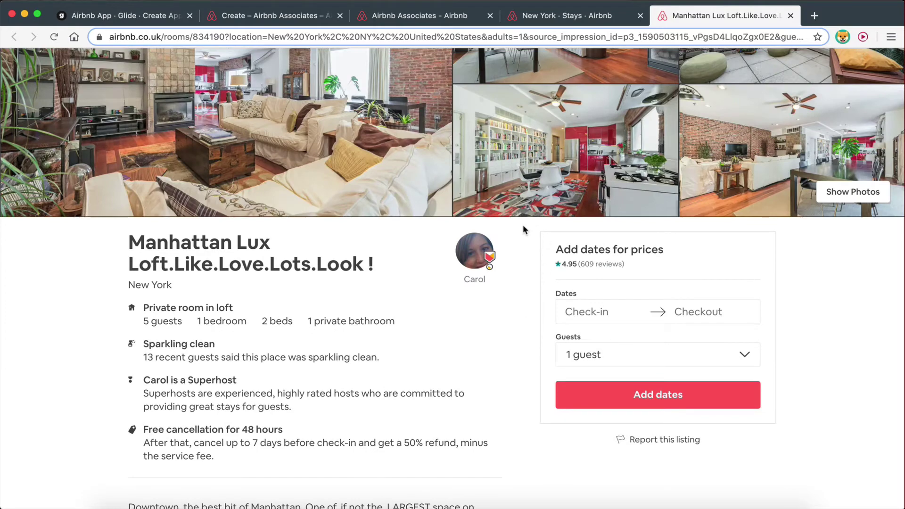
key("ctrl+Right")
left_click(483, 149)
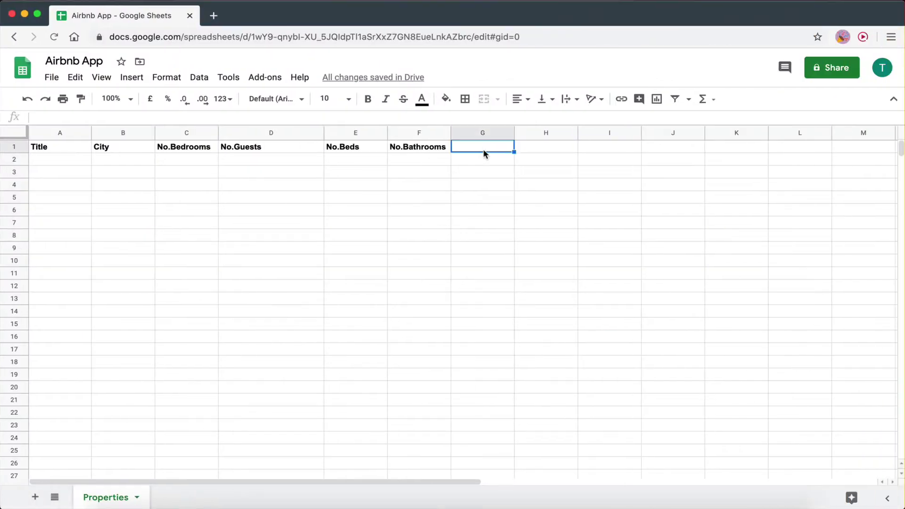
type("Images")
key("BackSpace")
left_click(507, 218)
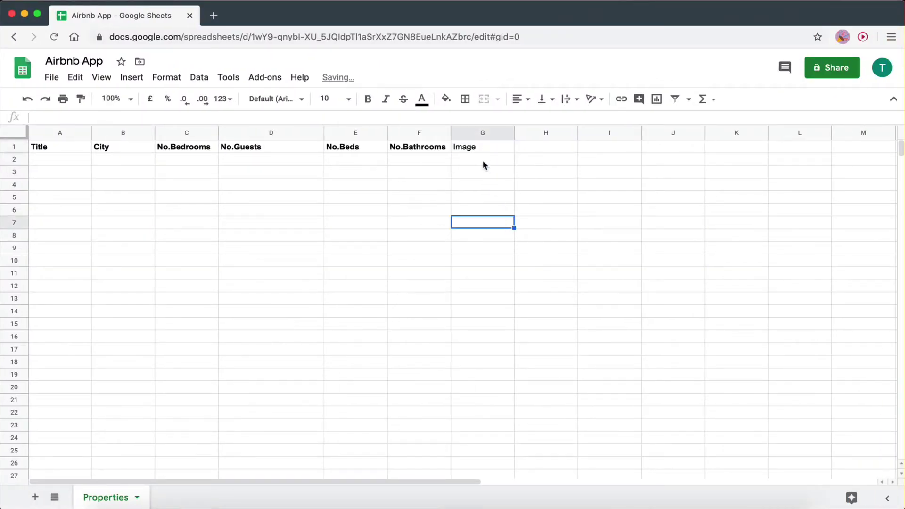
left_click(480, 148)
key("ctrl+b")
left_click(494, 185)
- Enter the column header "Affiliate Link" in cell H1 of the Properties sheet
left_click(527, 149)
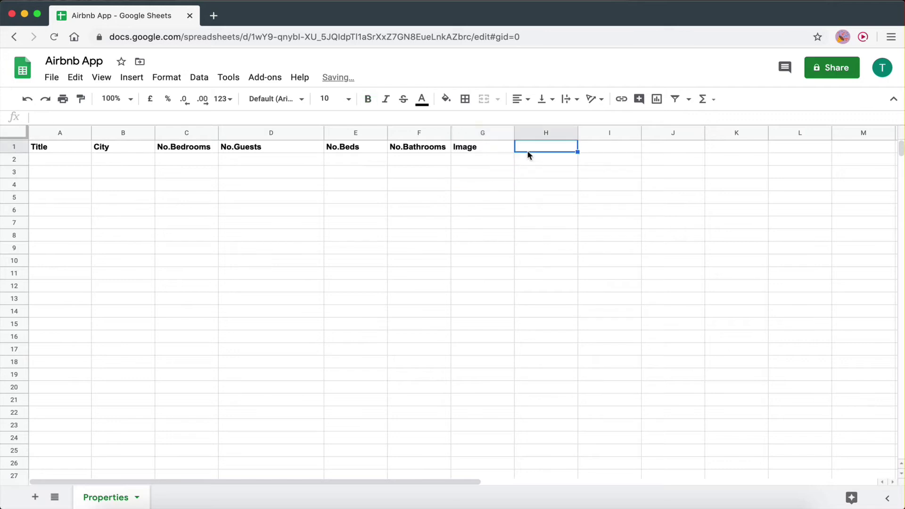
type("Links")
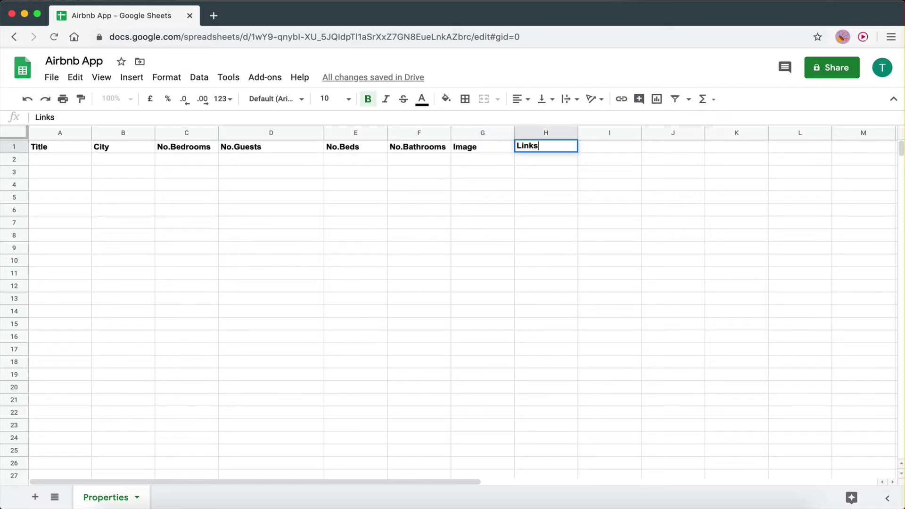
key("BackSpace")
left_click(532, 207)
left_click(526, 150)
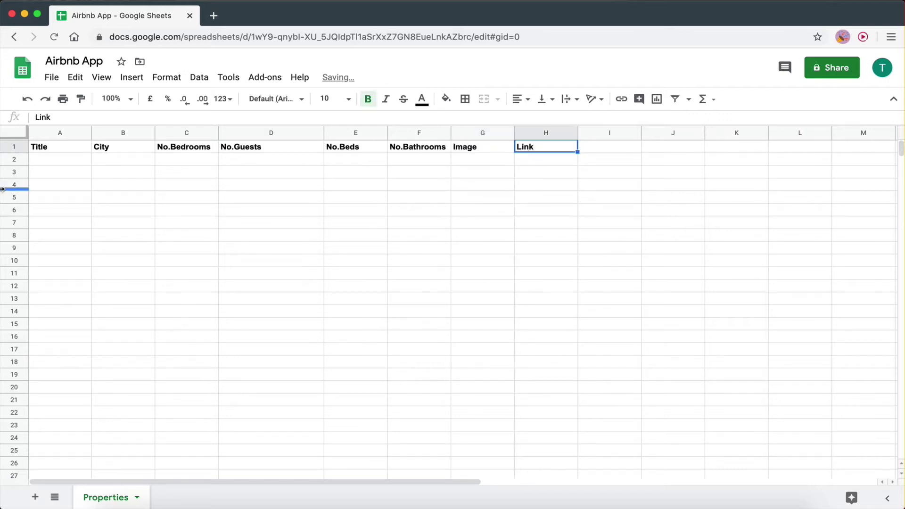
left_click(35, 117)
type("Affiliate")
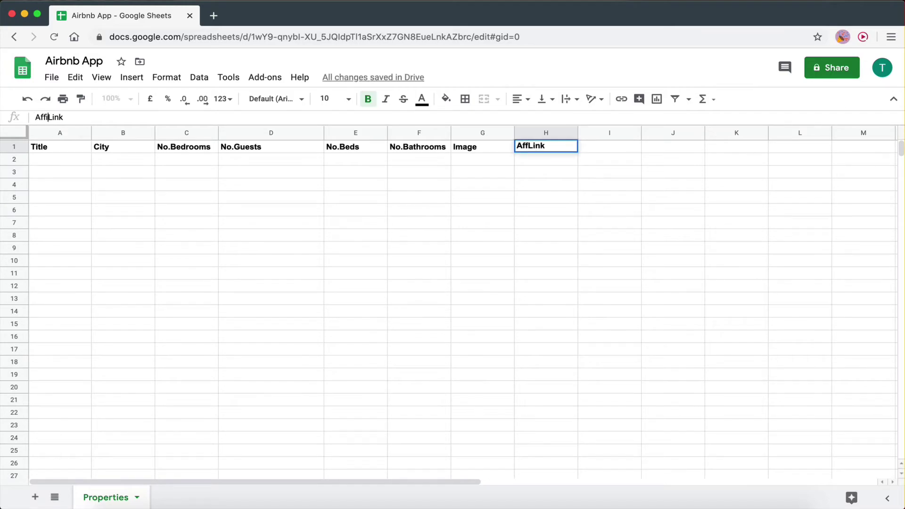
left_click(550, 171)
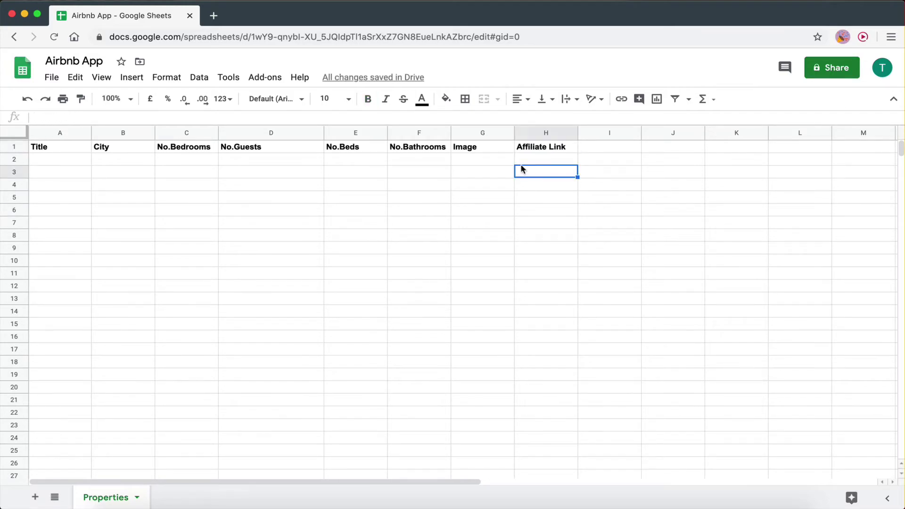
- Switch to the already open Airbnb Associates page and look over its programme information
key("ctrl+Left")
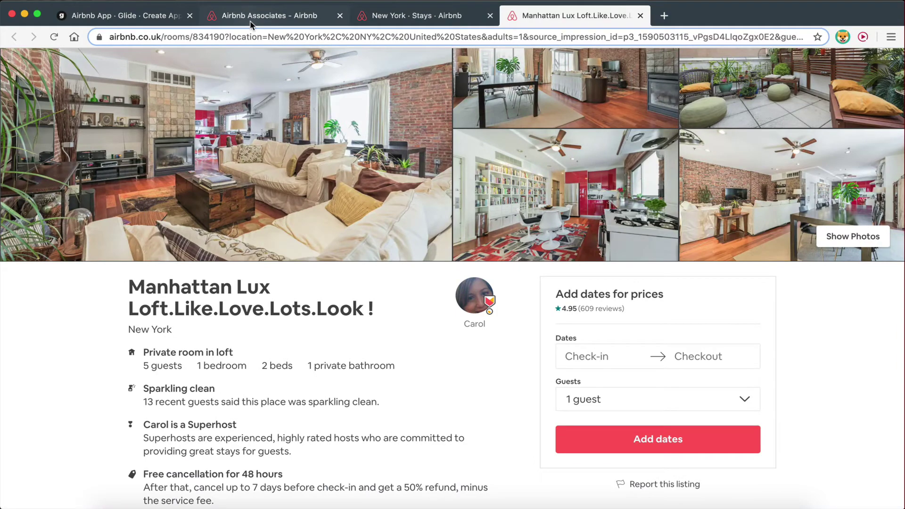
left_click(251, 19)
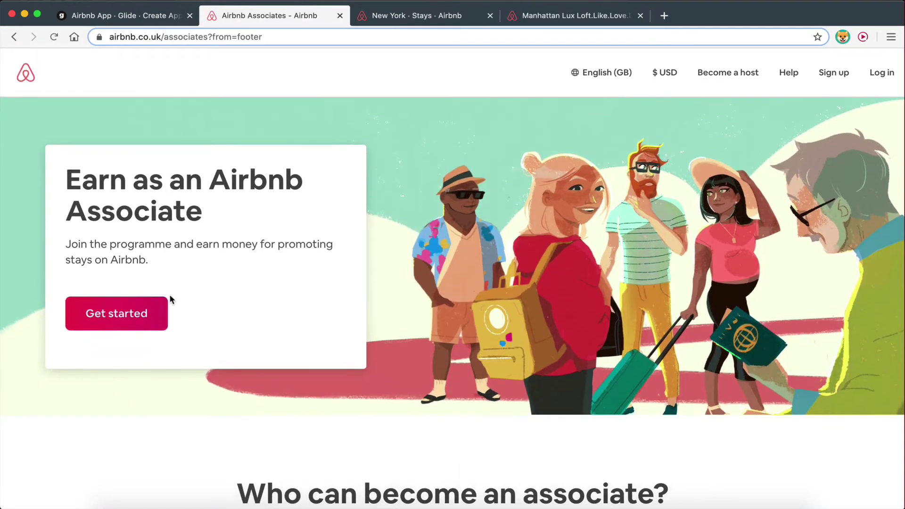
scroll(395, 369, "down", 10)
scroll(396, 376, "up", 10)
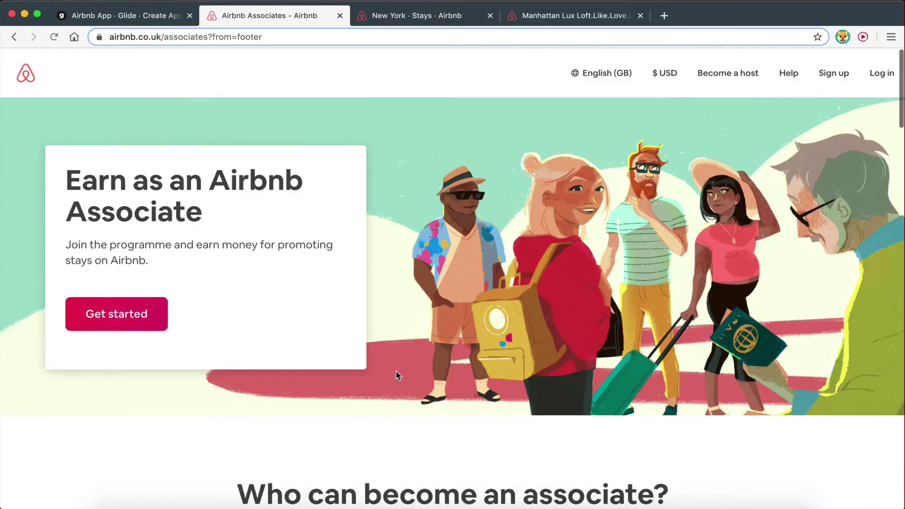
- Search the web for "airbnb" in a new tab, open the Airbnb site and go to its Airbnb Associates page
left_click(664, 21)
type("airbnb")
key("Return")
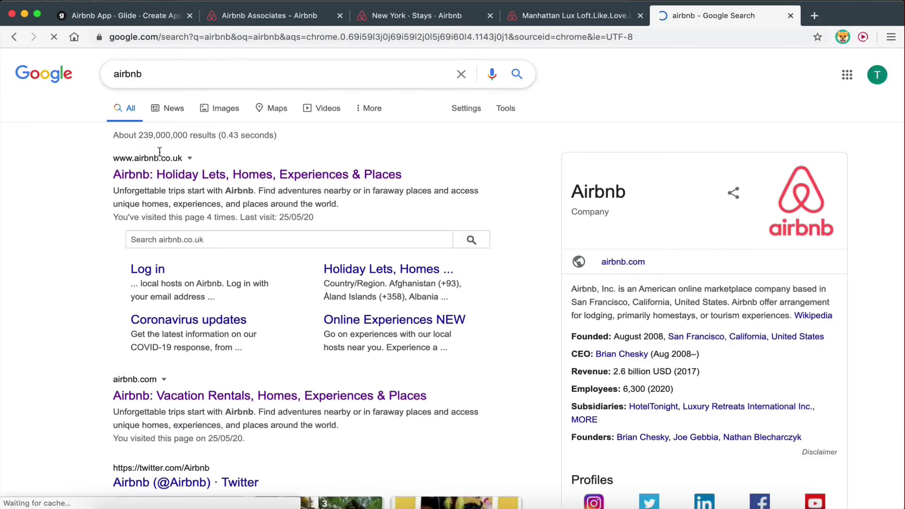
left_click(188, 184)
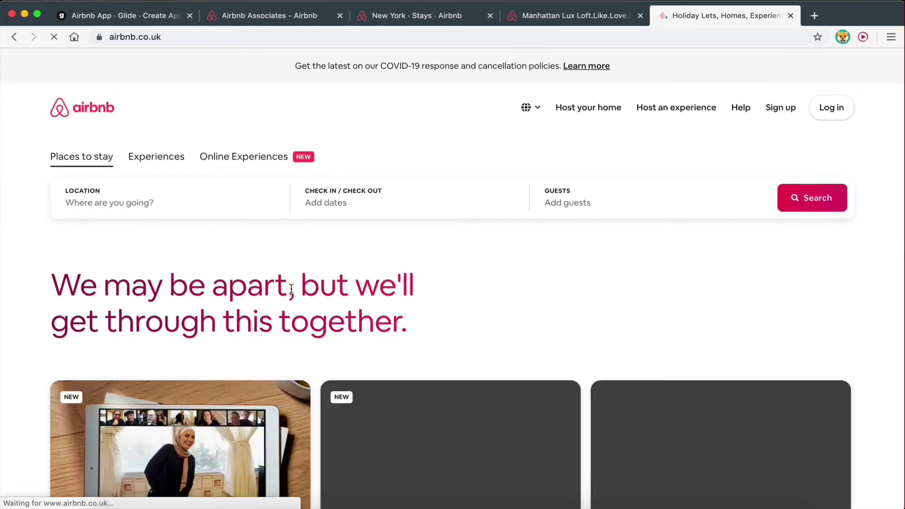
scroll(288, 346, "down", 10)
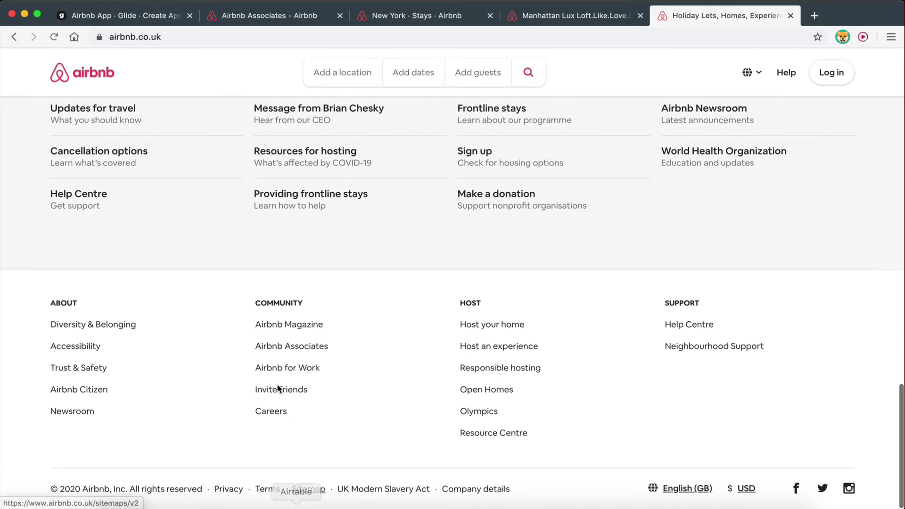
left_click(285, 347)
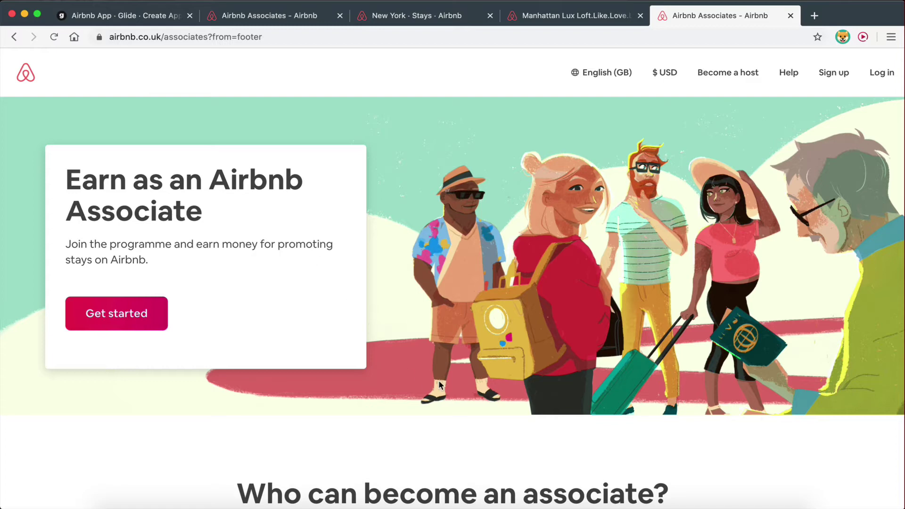
- Examine the Airbnb Associates page for how the programme works and the ways to share content
scroll(351, 297, "down", 10)
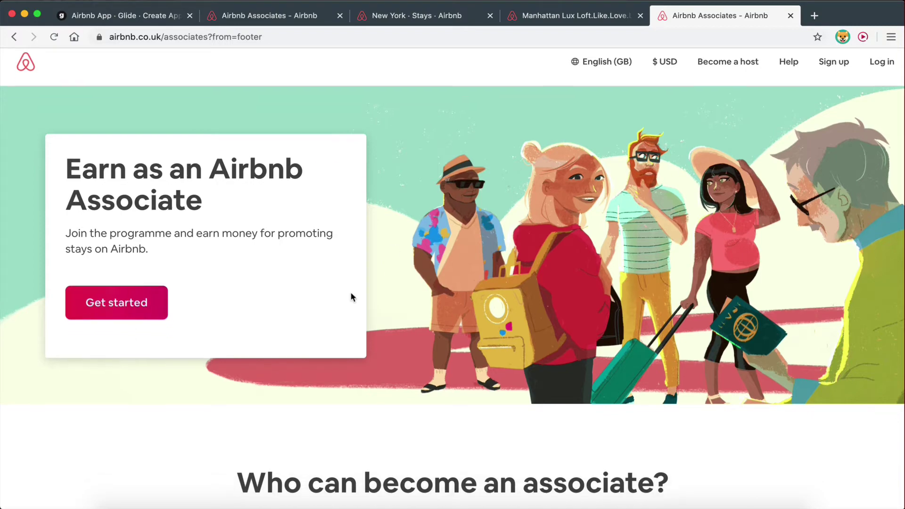
scroll(351, 297, "down", 15)
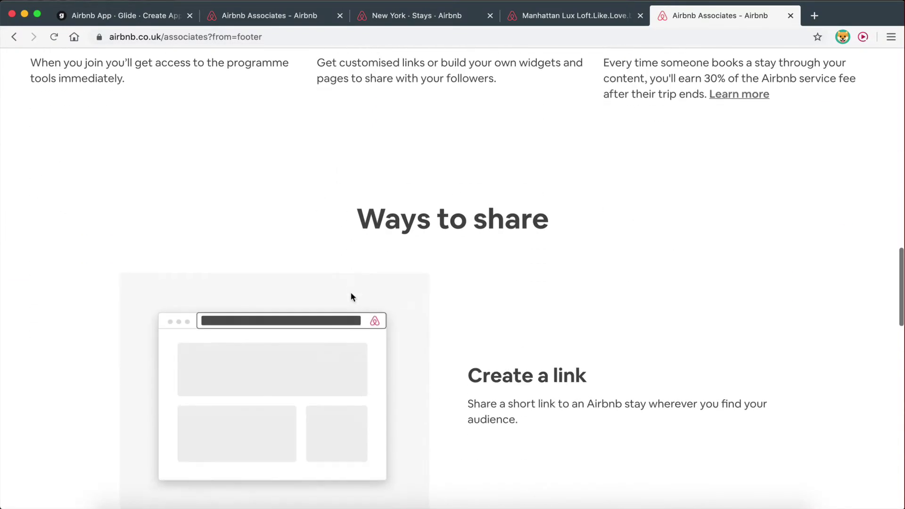
scroll(351, 297, "down", 5)
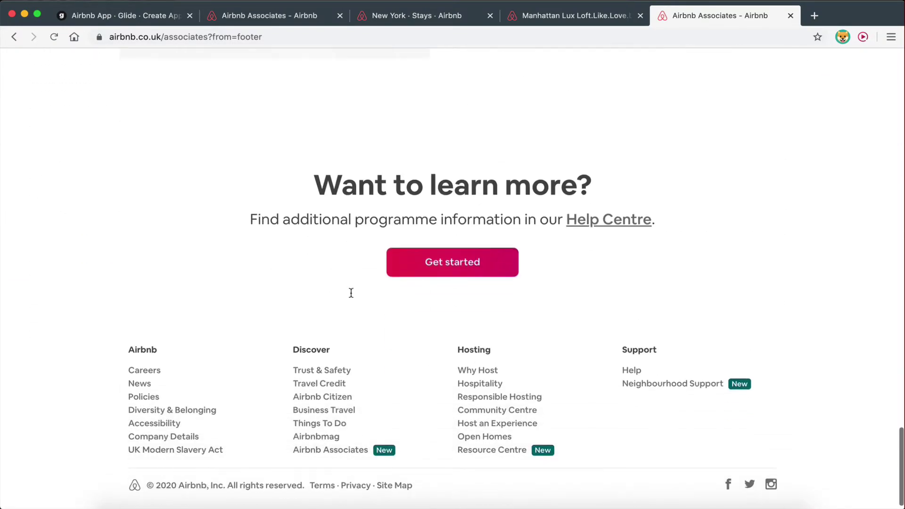
scroll(351, 297, "up", 10)
scroll(351, 297, "down", 10)
scroll(448, 346, "up", 1)
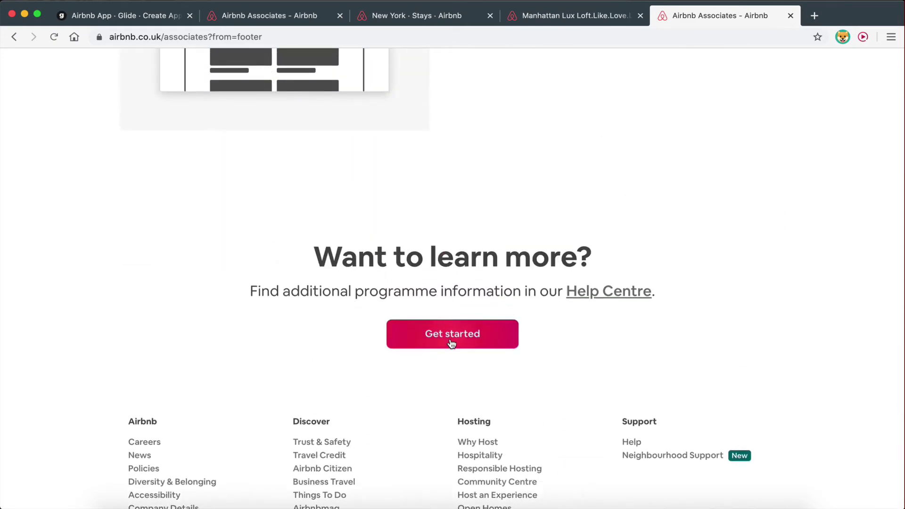
scroll(449, 344, "up", 10)
scroll(450, 344, "up", 3)
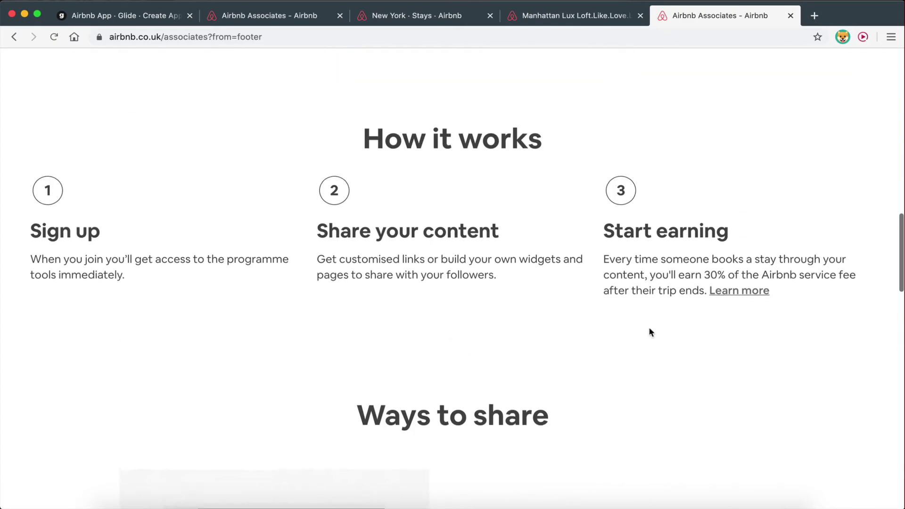
- Open the help article linked from the "Start earning" section and read its payments and payouts details
left_click(740, 291)
scroll(374, 373, "down", 10)
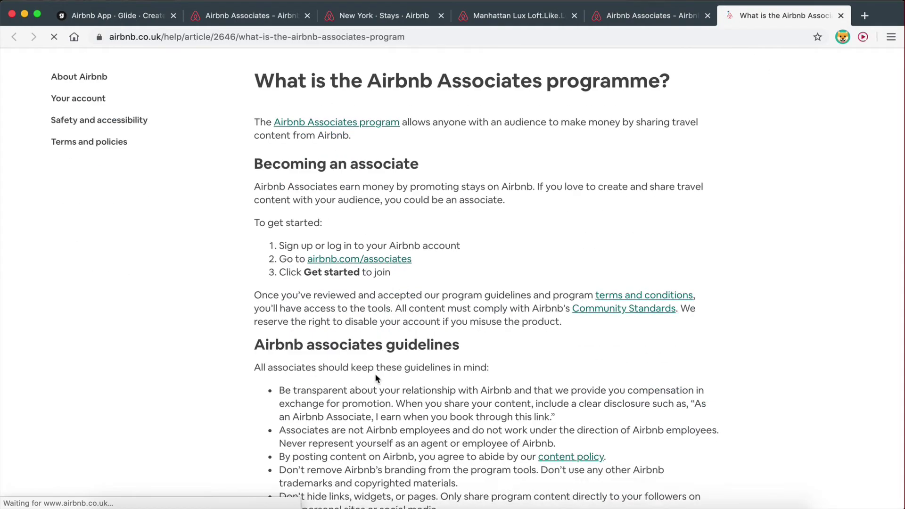
scroll(375, 375, "down", 8)
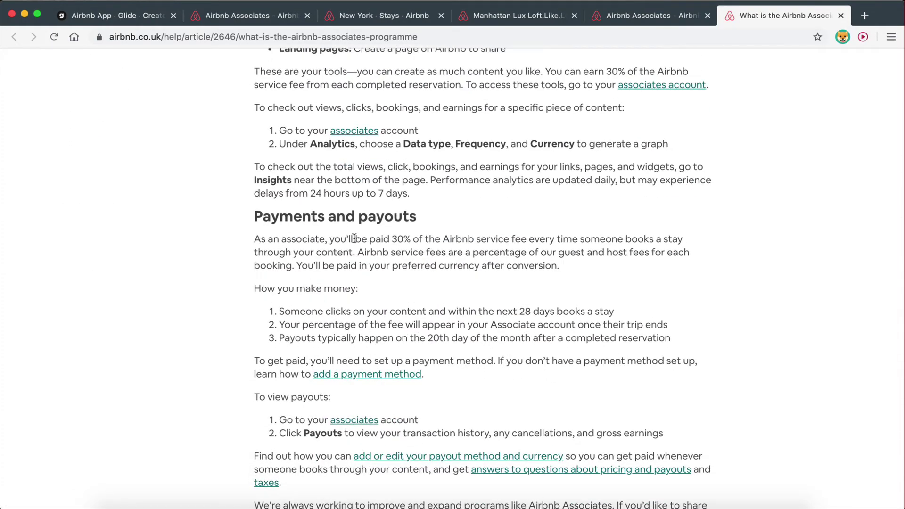
left_click_drag(398, 239, 428, 240)
left_click(454, 242)
scroll(476, 279, "up", 15)
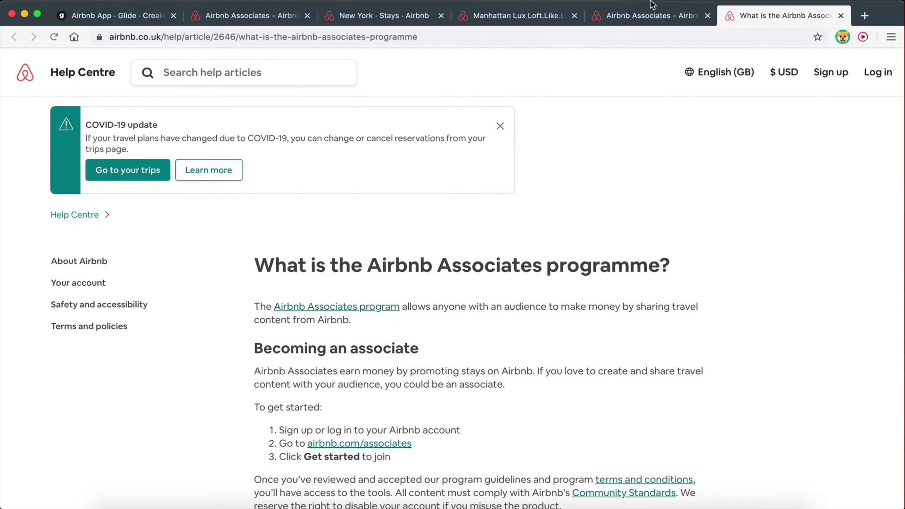
- Return to the Airbnb Associates page and get started with the programme to reach the associates portal
left_click(653, 15)
scroll(653, 275, "down", 10)
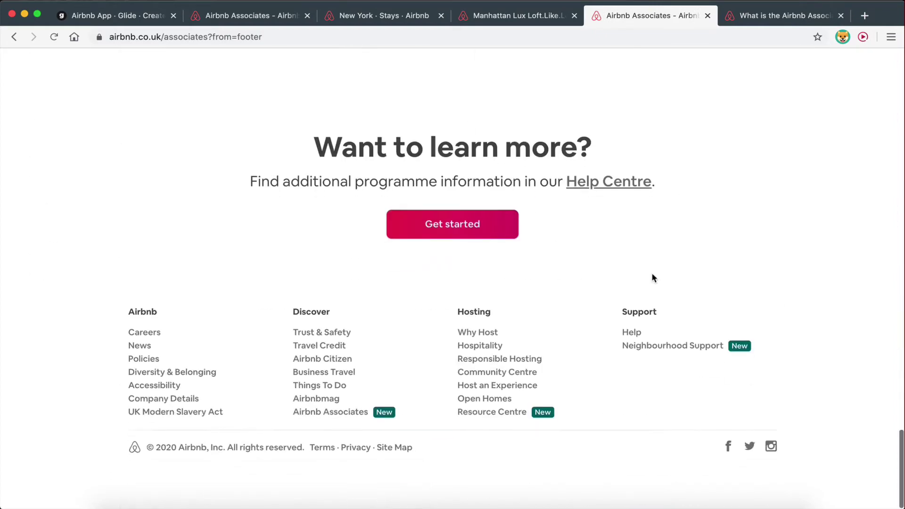
left_click(463, 253)
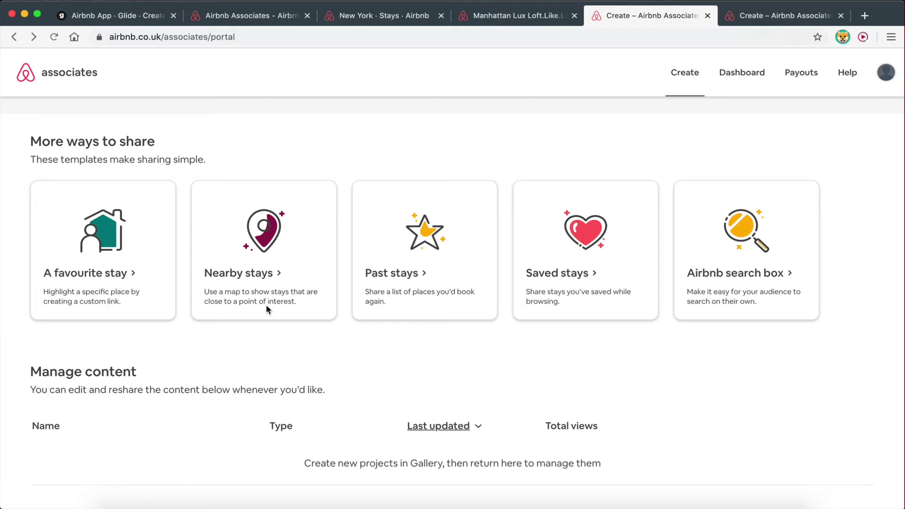
- Start a custom link for a favourite stay and look over the Manhattan Lux Loft listing in its open browser page
left_click(102, 275)
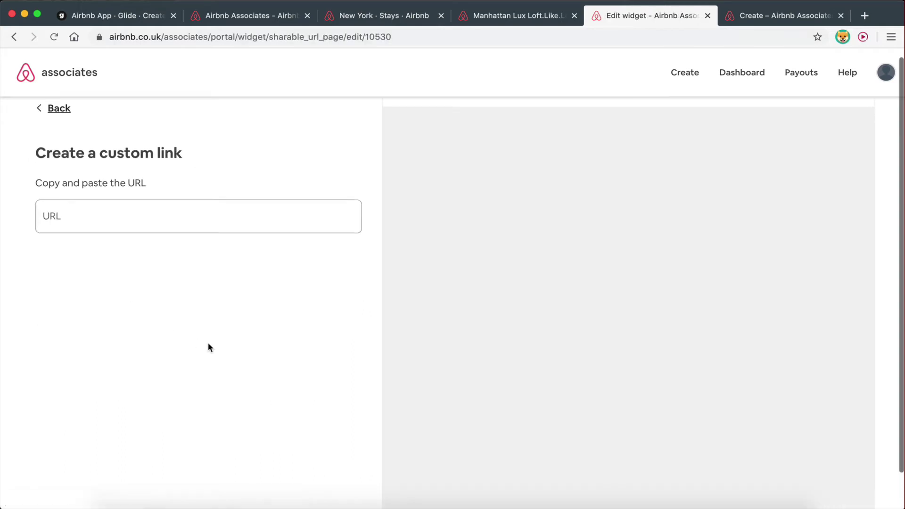
left_click(91, 217)
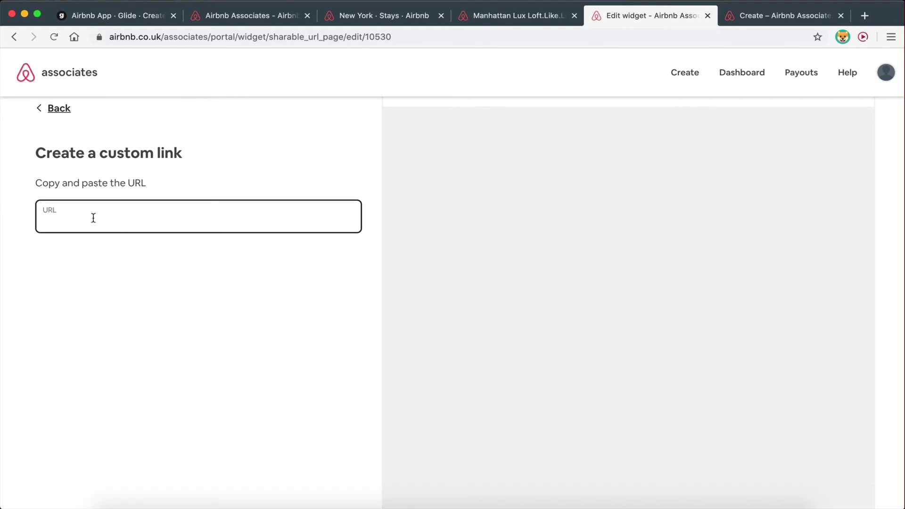
left_click(511, 18)
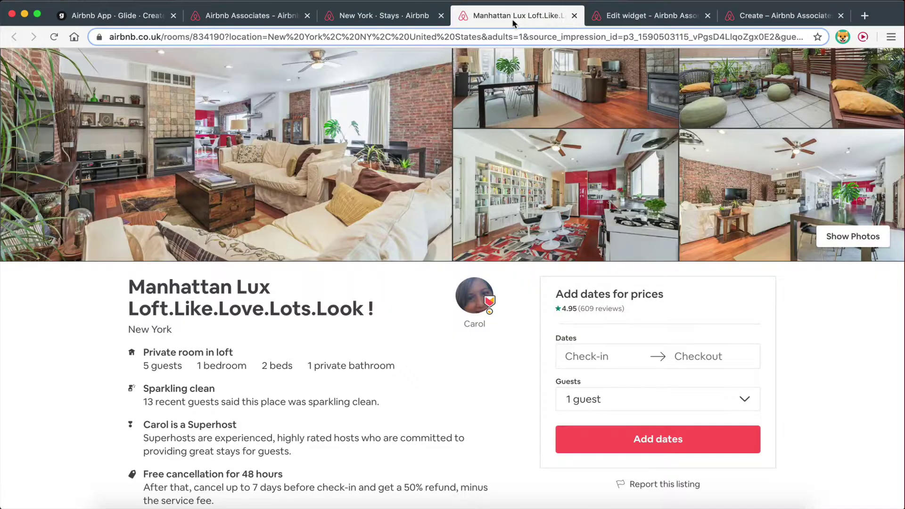
scroll(404, 311, "down", 5)
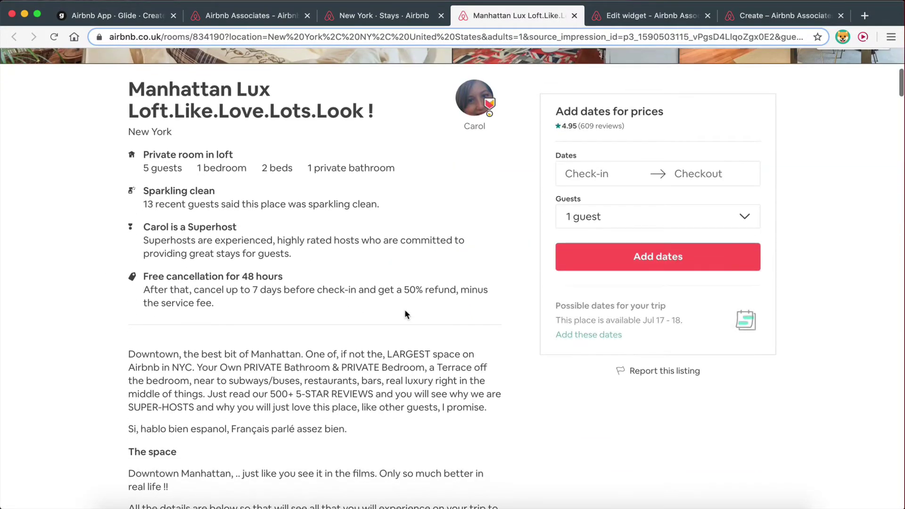
scroll(404, 311, "down", 5)
scroll(405, 311, "up", 10)
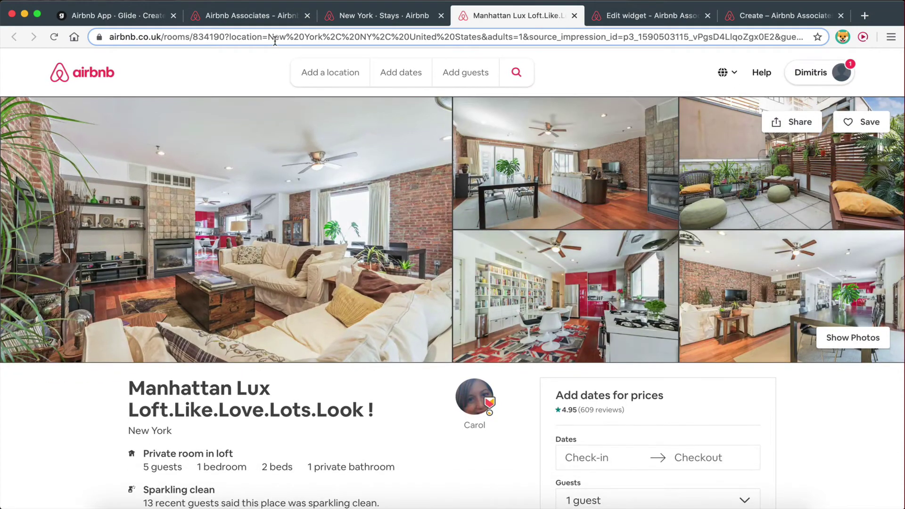
- Copy the Manhattan Lux Loft listing's link from its sharing options
left_click(275, 42)
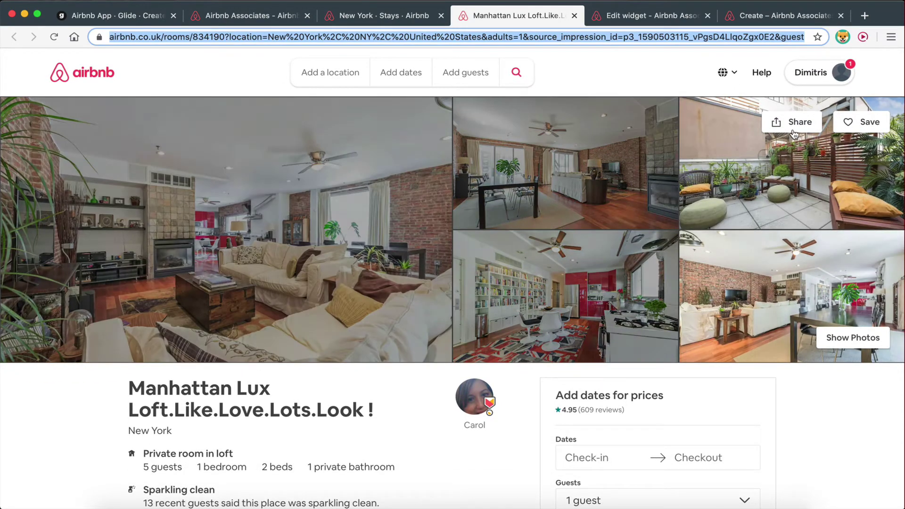
left_click(792, 127)
scroll(424, 323, "down", 3)
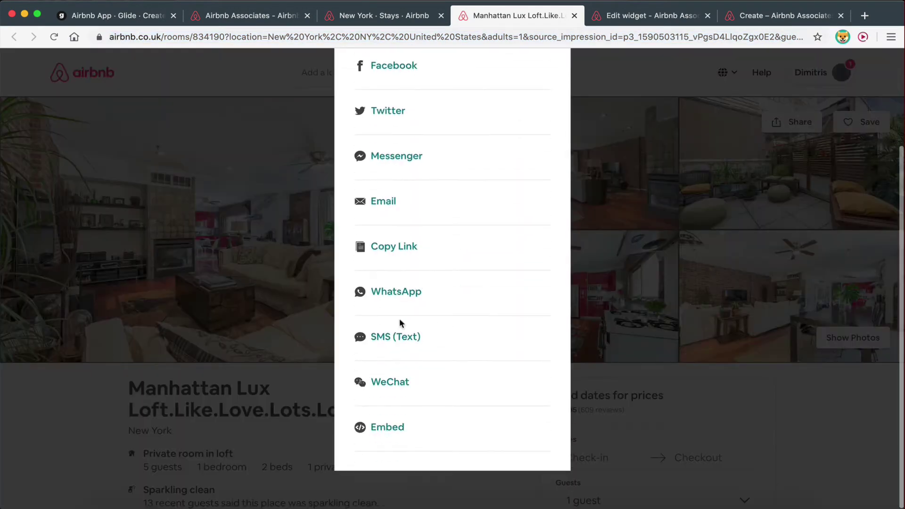
scroll(374, 434, "up", 3)
scroll(377, 415, "down", 3)
left_click(381, 248)
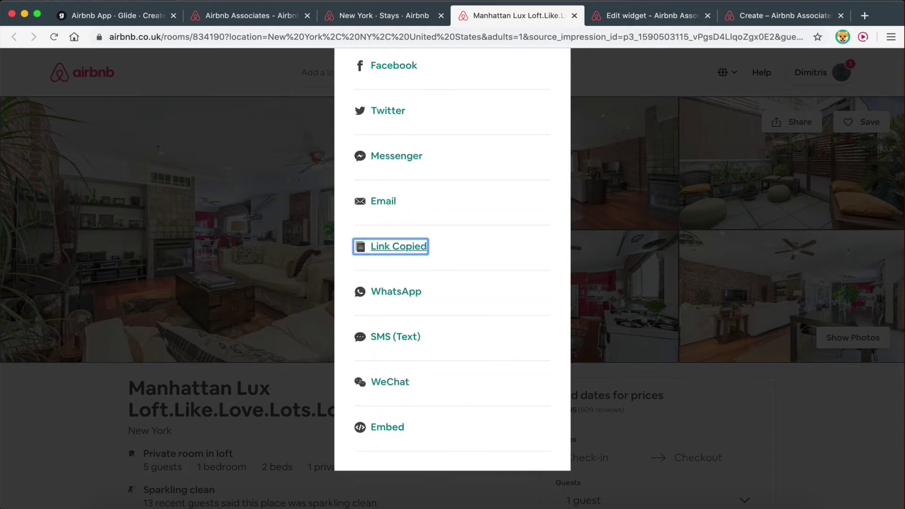
- Paste the listing link as the custom link's URL and copy the resulting shareable associates link
left_click(625, 19)
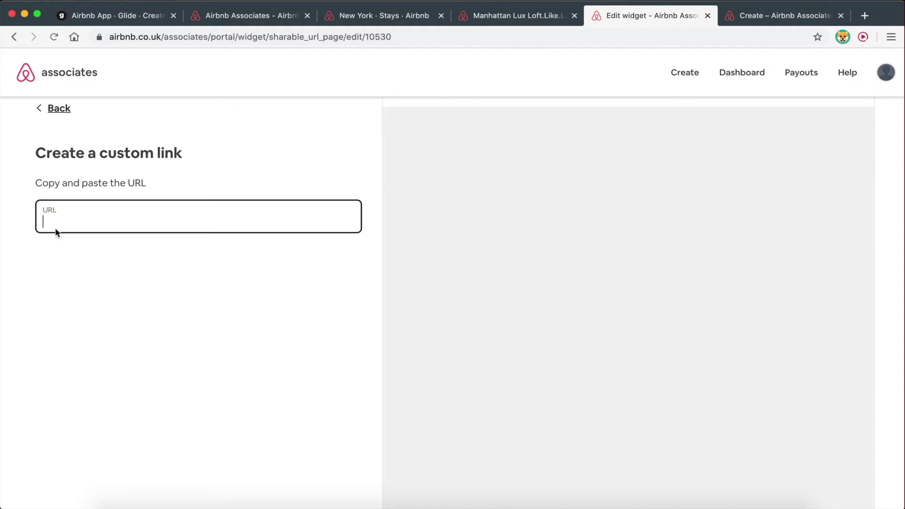
key("super+v")
scroll(89, 326, "down", 2)
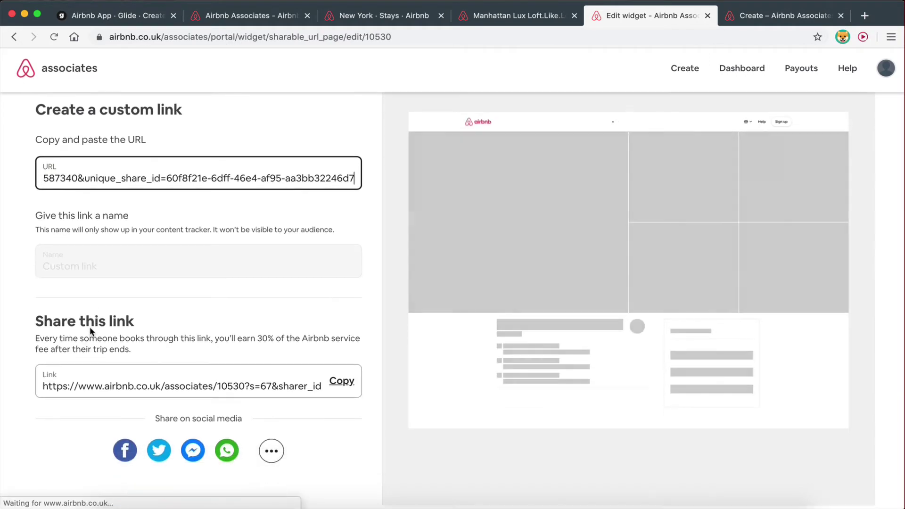
left_click(353, 394)
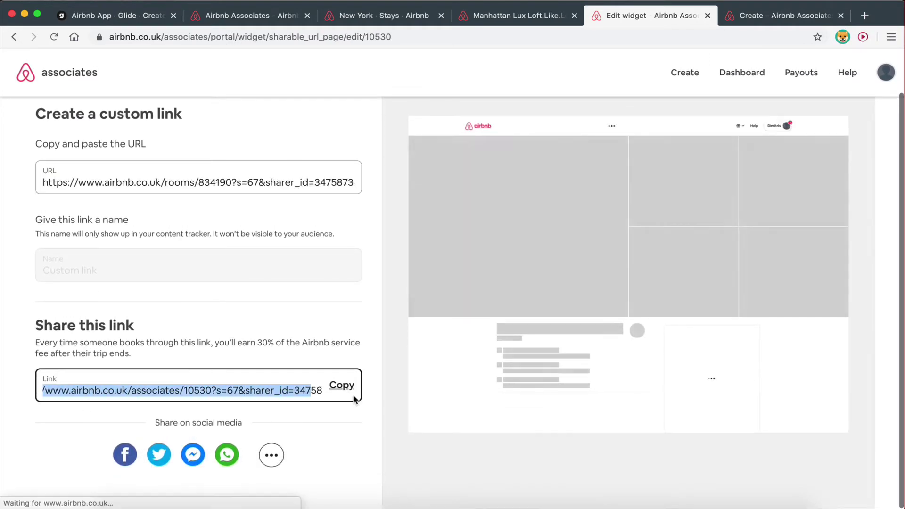
left_click_drag(354, 399, 359, 389)
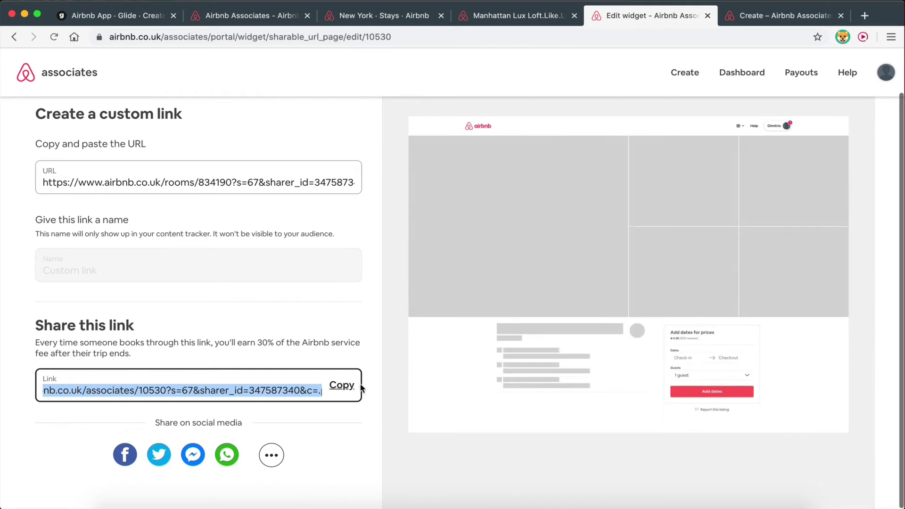
left_click(349, 386)
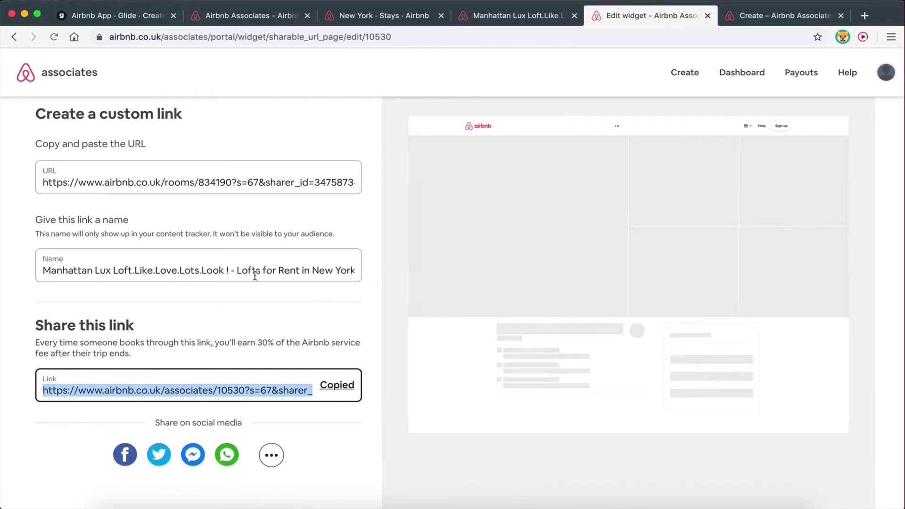
- Switch to the Airbnb App spreadsheet in Google Sheets and paste the copied associates link into cell H2 under Affiliate Link
key("ctrl+Right")
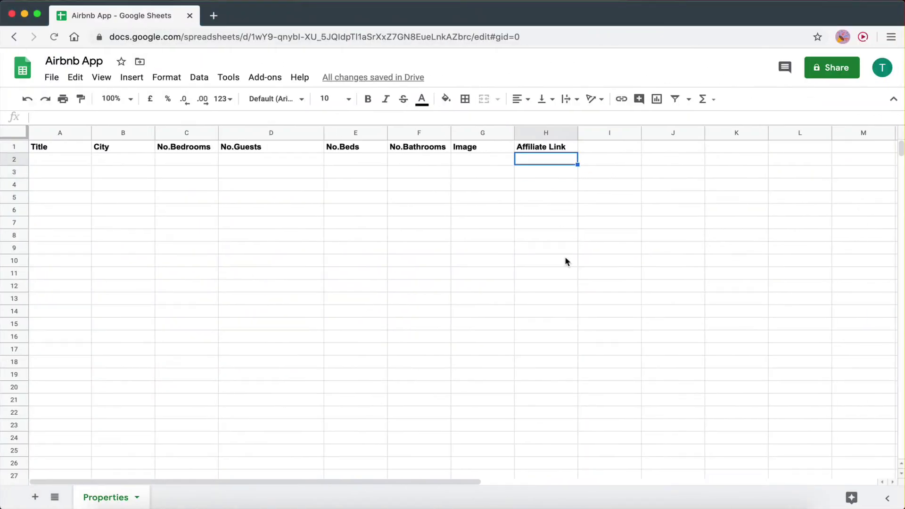
key("ctrl+v")
left_click(564, 284)
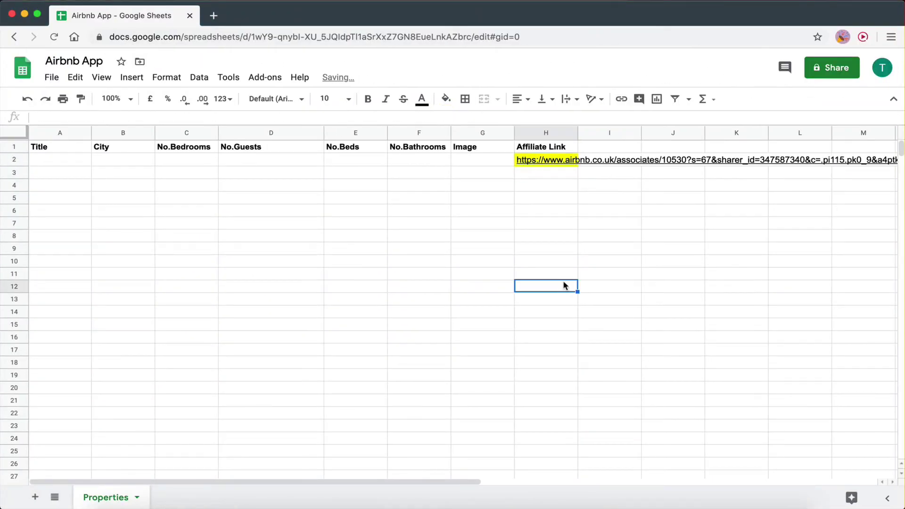
- Reset the yellow fill colour of the affiliate link cell H2
left_click(544, 161)
left_click(446, 99)
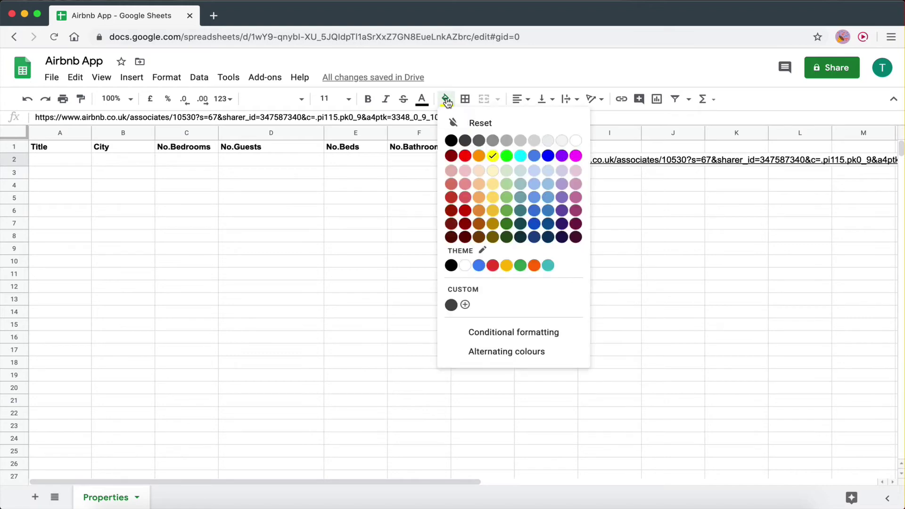
left_click(454, 123)
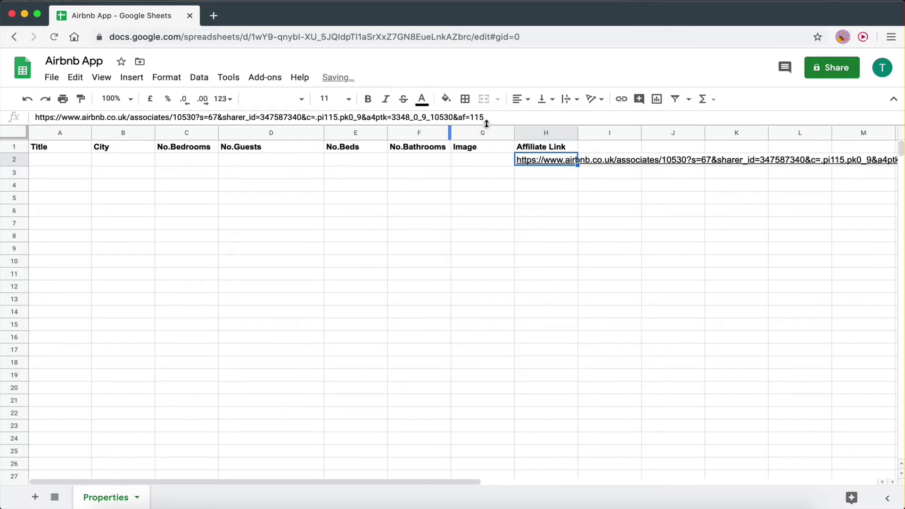
left_click(534, 215)
scroll(618, 204, "right", 5)
scroll(618, 204, "left", 5)
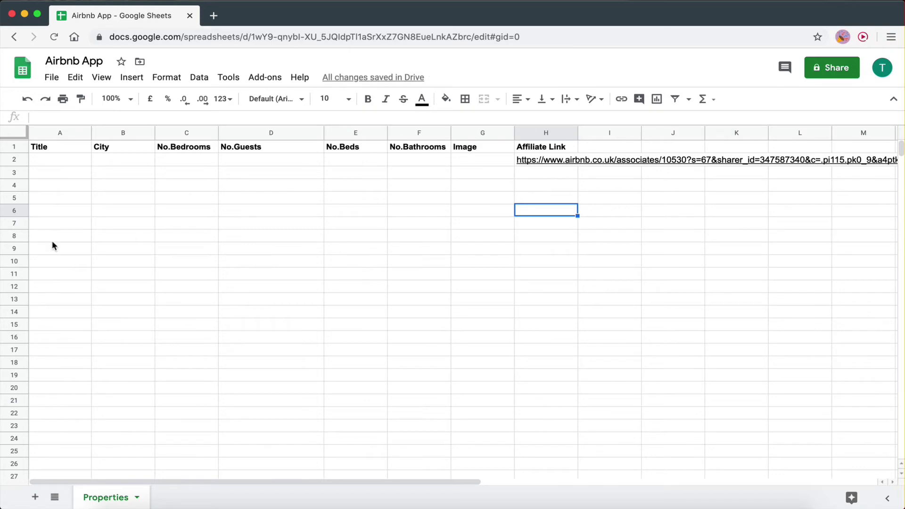
- Copy the title "Manhattan Lux Loft.Like.Love.Lots.Look !" from the Airbnb listing into cell A2 under Title
left_click(55, 160)
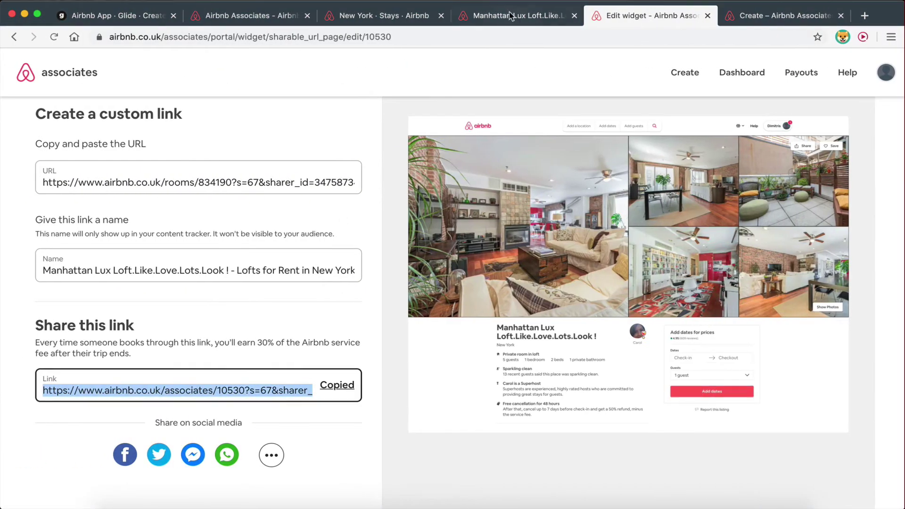
left_click(510, 15)
left_click(294, 232)
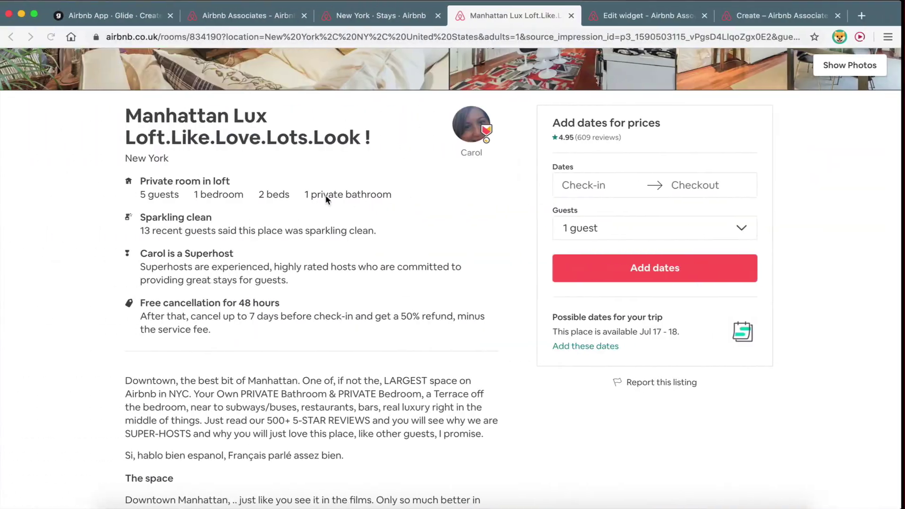
left_click_drag(127, 116, 395, 142)
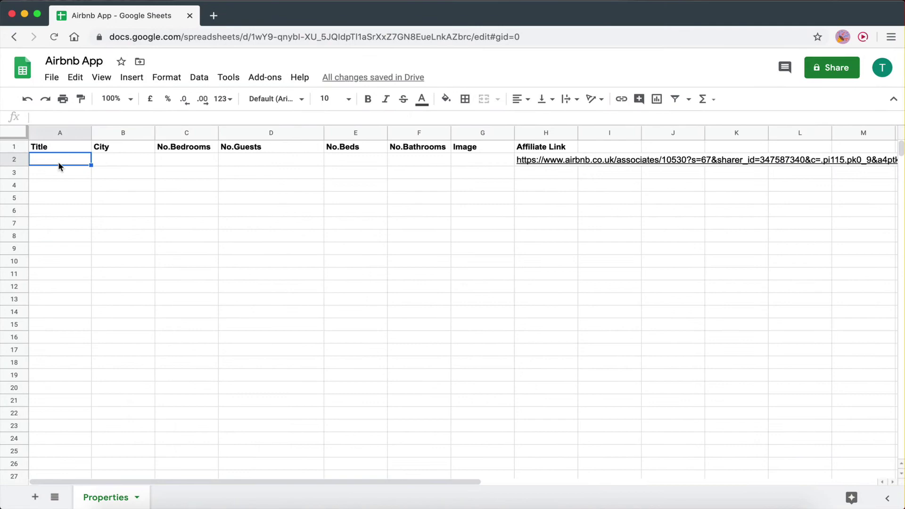
key("ctrl+v")
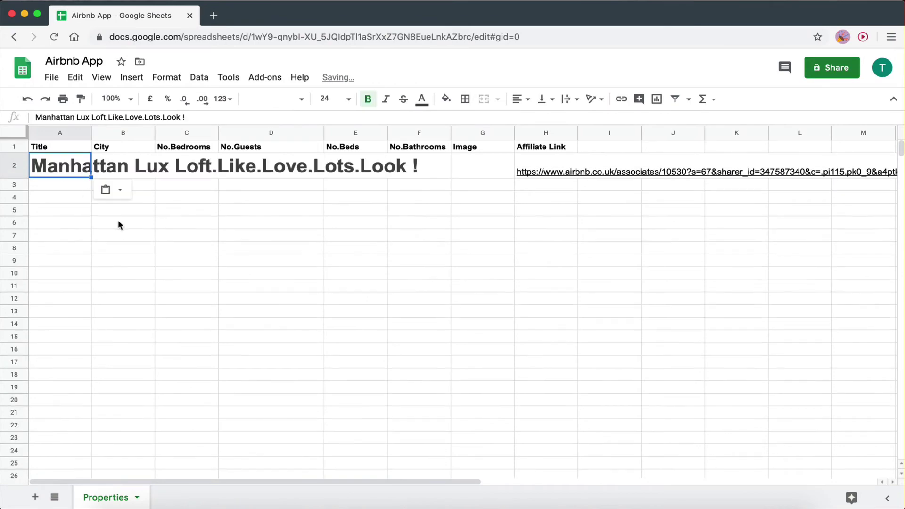
left_click(118, 219)
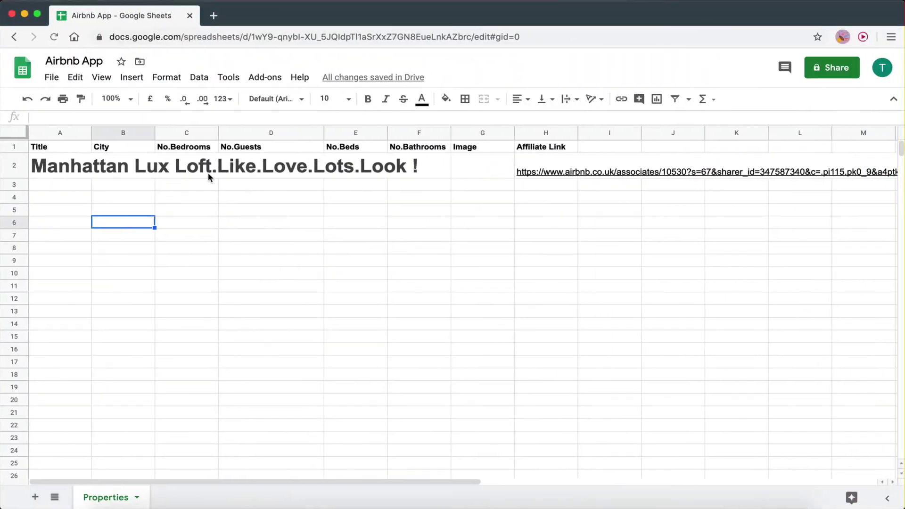
- Fill in the loft's row with 5 guests, 2 beds and 1 bathroom, taken from the Airbnb listing
left_click(268, 167)
key("Return")
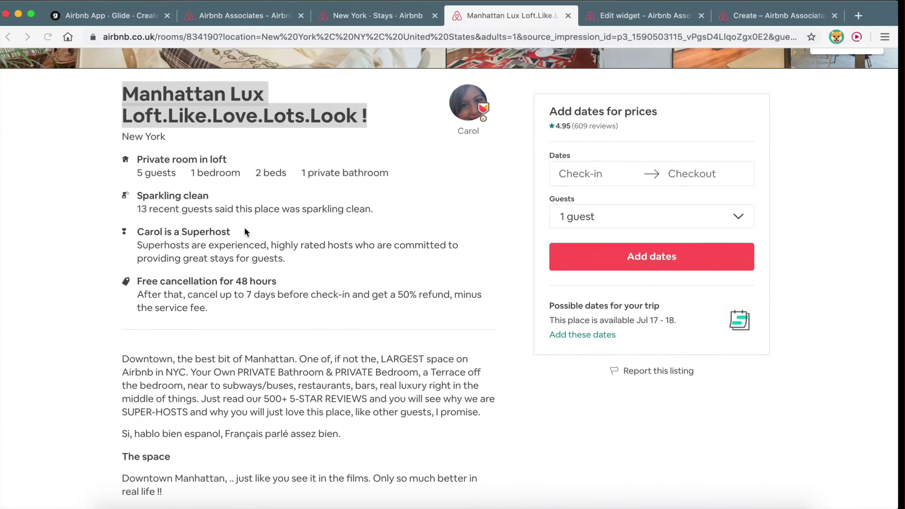
type("5")
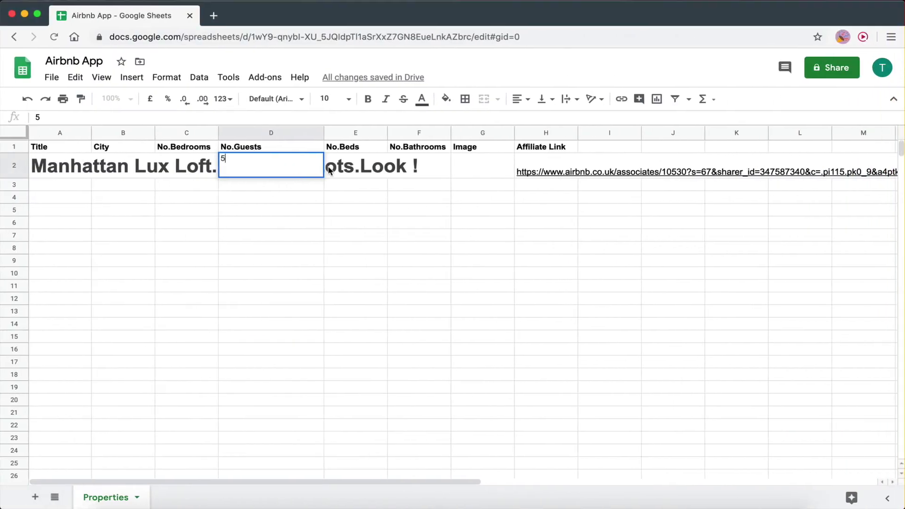
key("Tab")
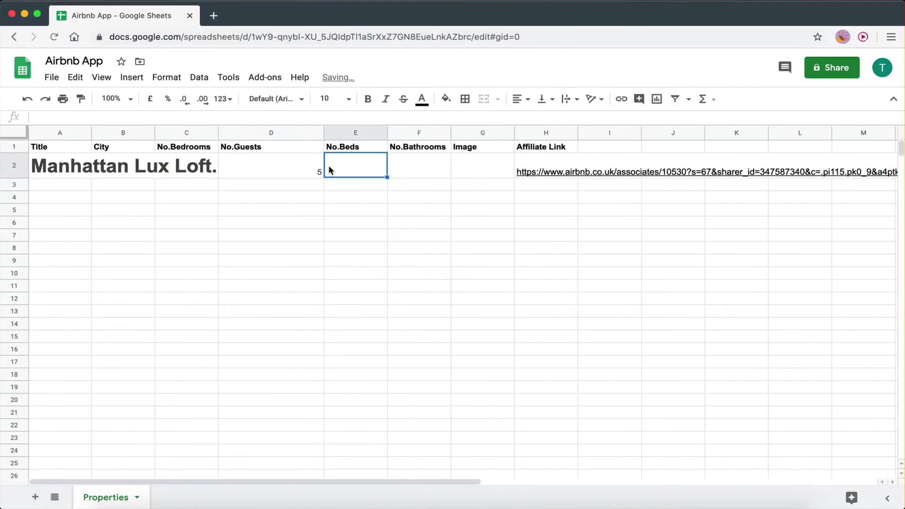
key("Tab")
type("1")
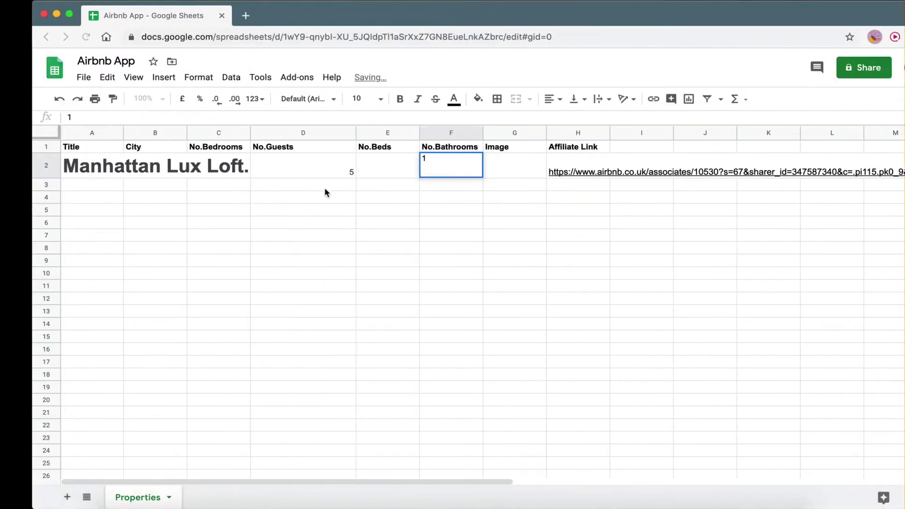
left_click(353, 165)
type("2")
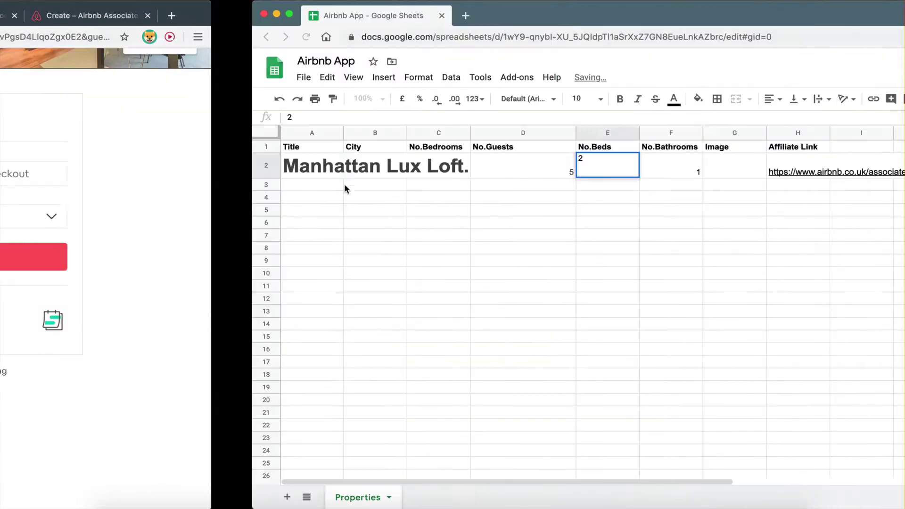
left_click(668, 186)
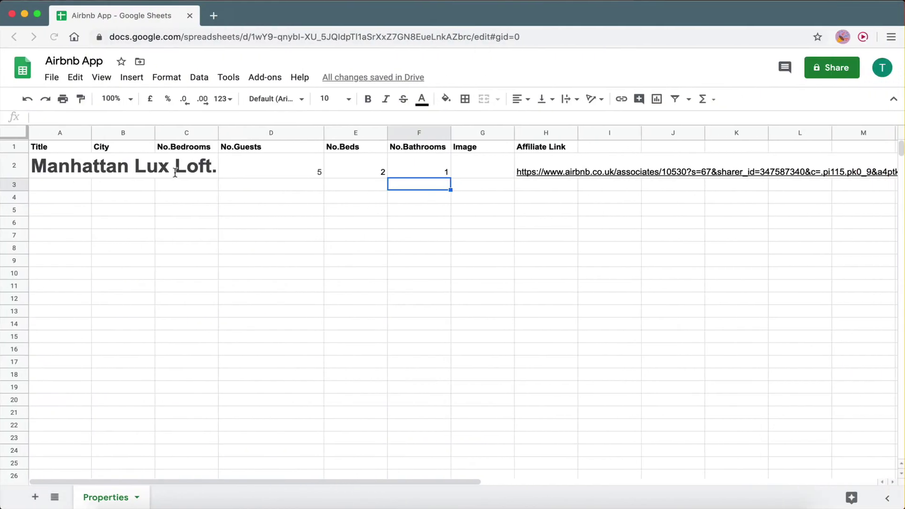
- Enter New York as the loft's city and 1 as its number of bedrooms in row 2
left_click(133, 168)
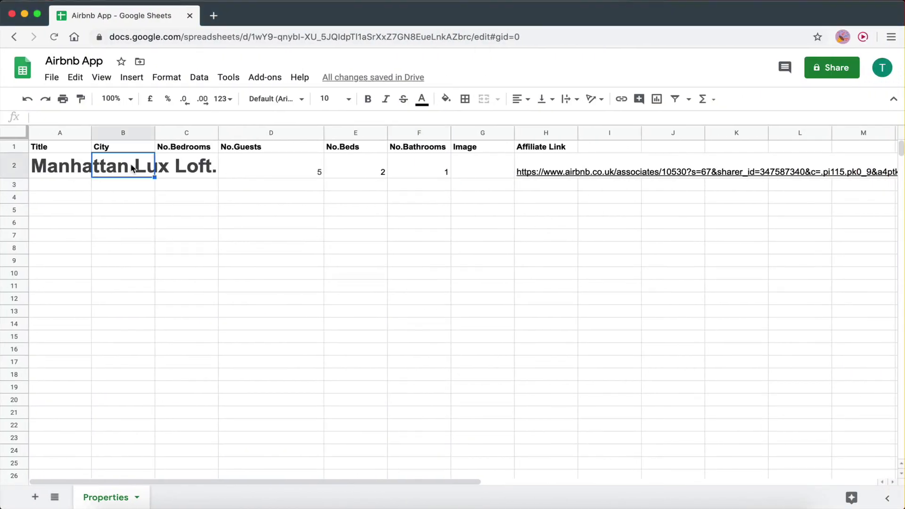
type("New York")
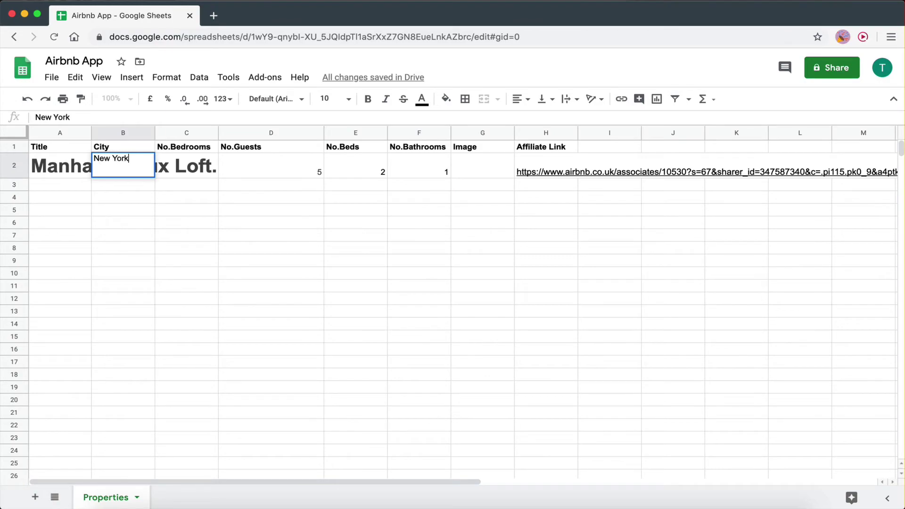
left_click(142, 218)
left_click(200, 173)
key("ctrl+Left")
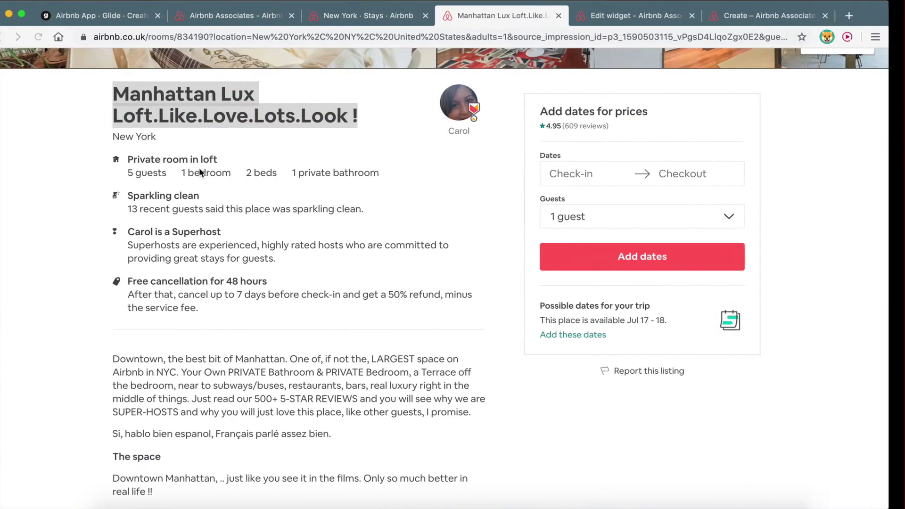
key("ctrl+Right")
type("1")
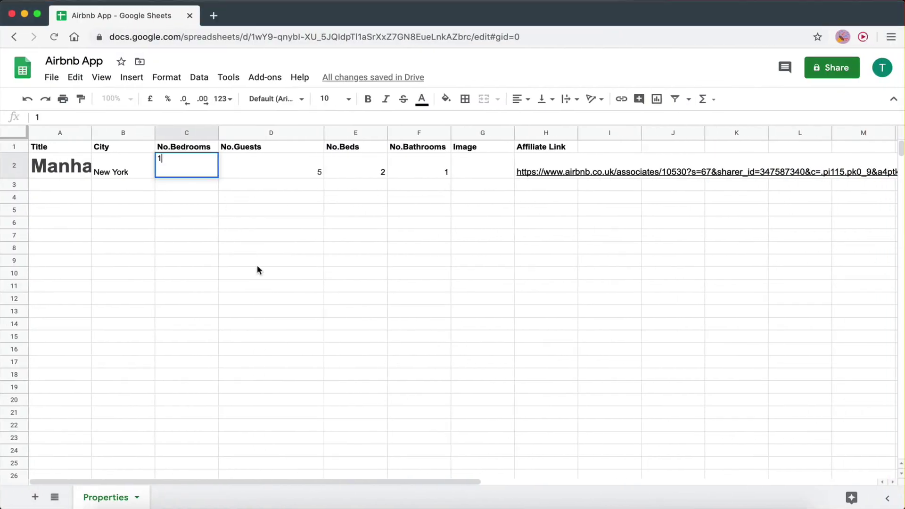
left_click(253, 260)
- Copy the formatting of the New York cell B2 onto the title cell A2 with Paint format
left_click(120, 173)
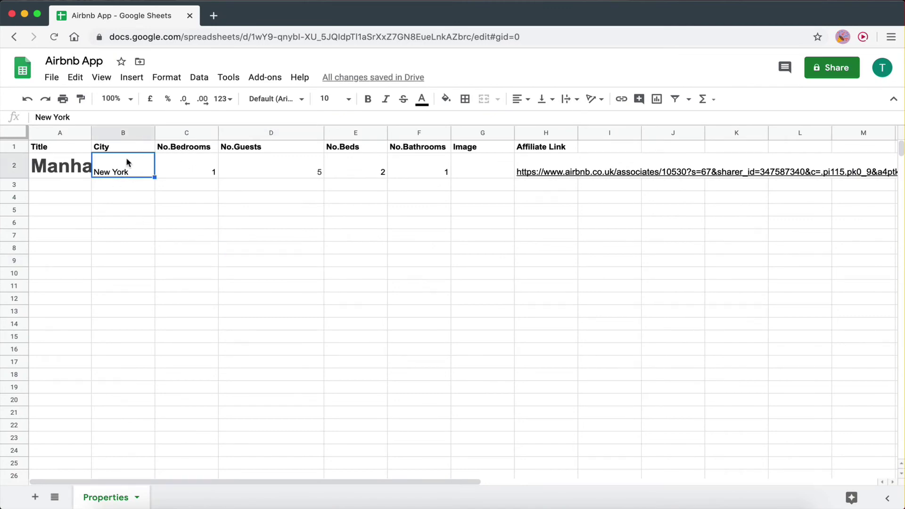
left_click(79, 100)
left_click(52, 168)
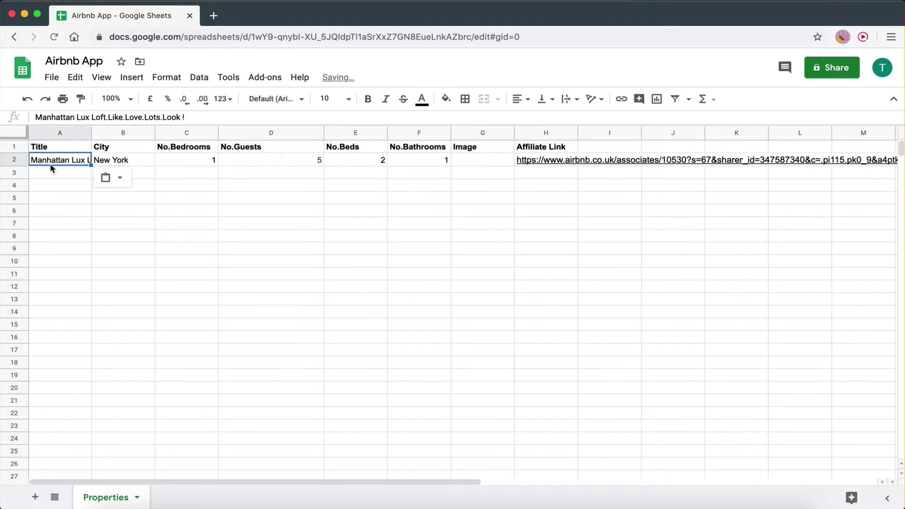
- Widen the Title column to about 120 px so more of the loft's title fits
left_click(67, 222)
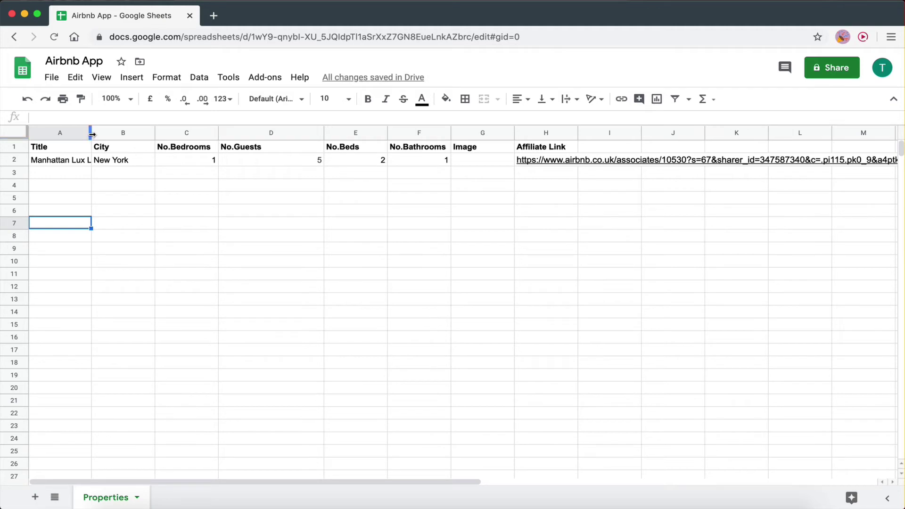
left_click_drag(92, 134, 134, 135)
left_click(538, 212)
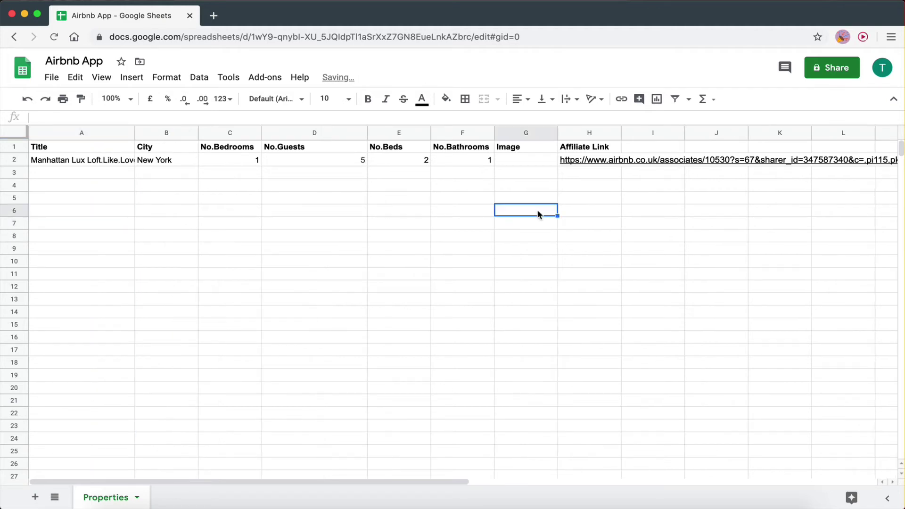
- Open the loft's main living-room photo from the Manhattan Airbnb listing as an image in a new browser tab
left_click(516, 159)
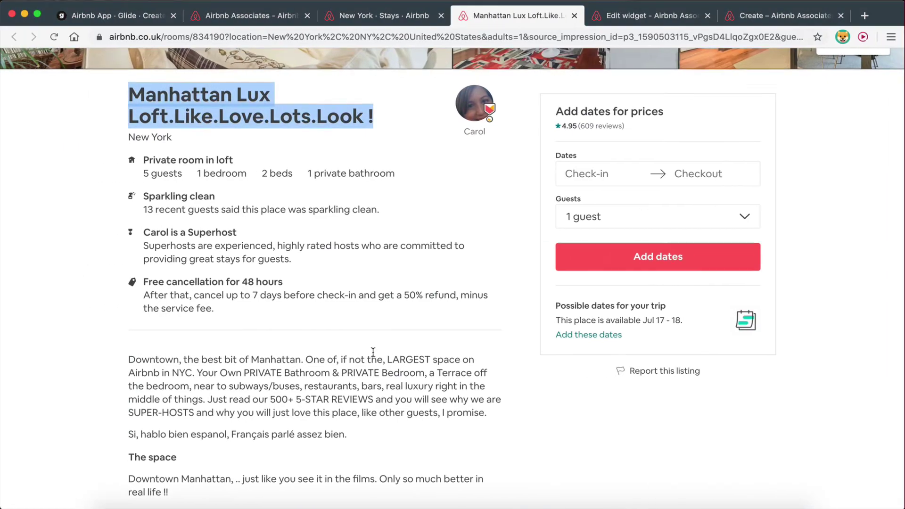
scroll(175, 254, "up", 6)
right_click(176, 254)
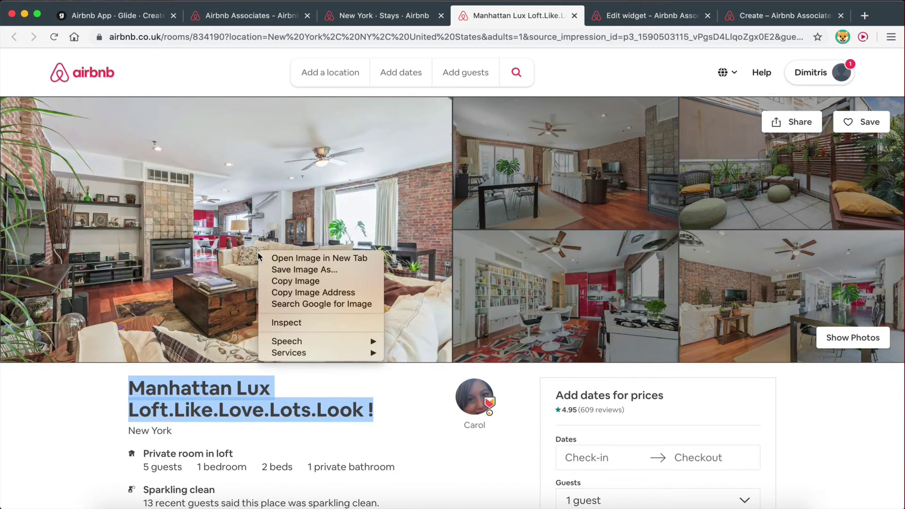
left_click(275, 258)
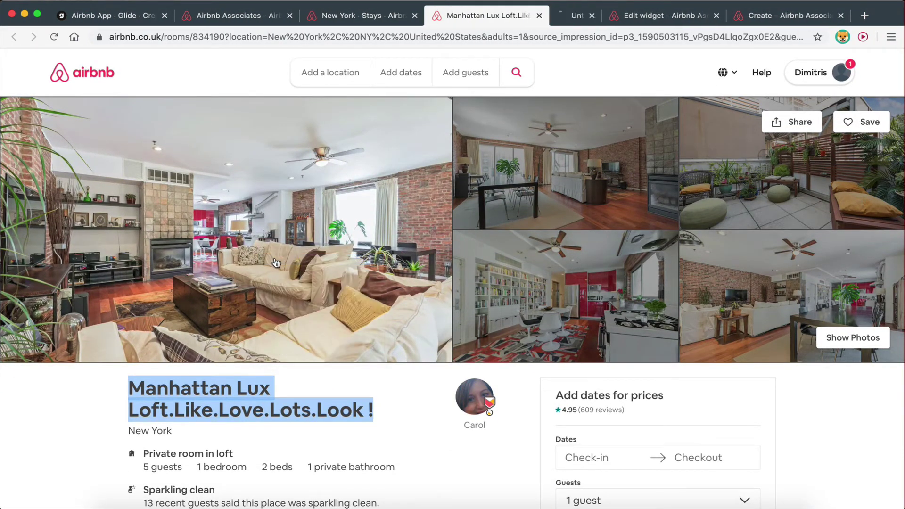
left_click(565, 15)
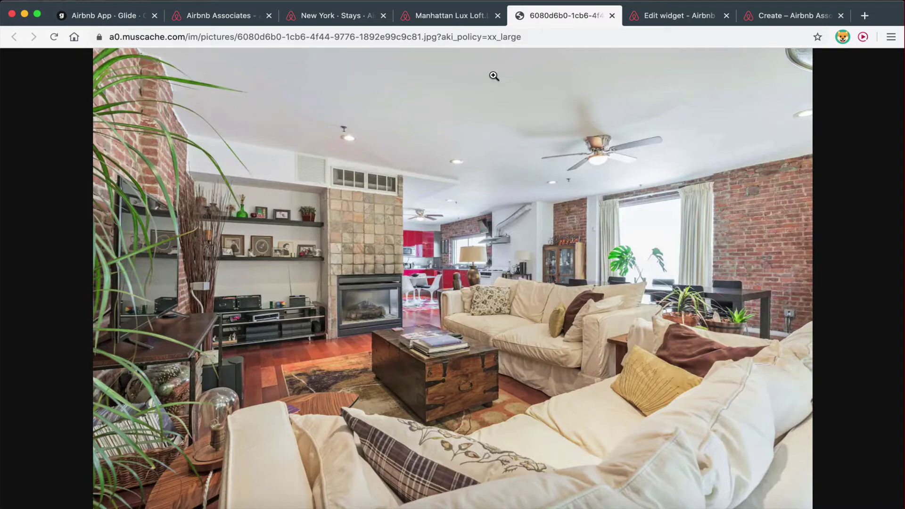
- Copy the opened photo's web address into cell G2 under Image in the Google Sheet
left_click(315, 41)
key("ctrl+Right")
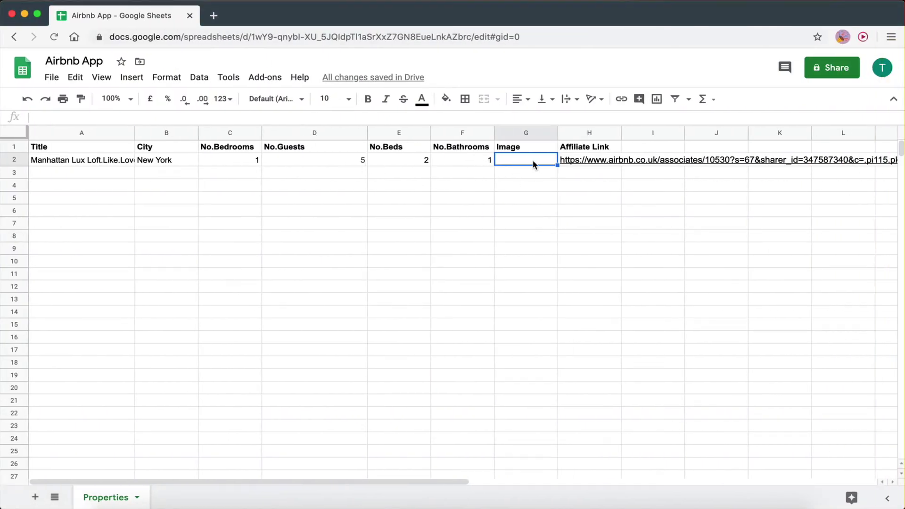
key("super+v")
left_click(531, 262)
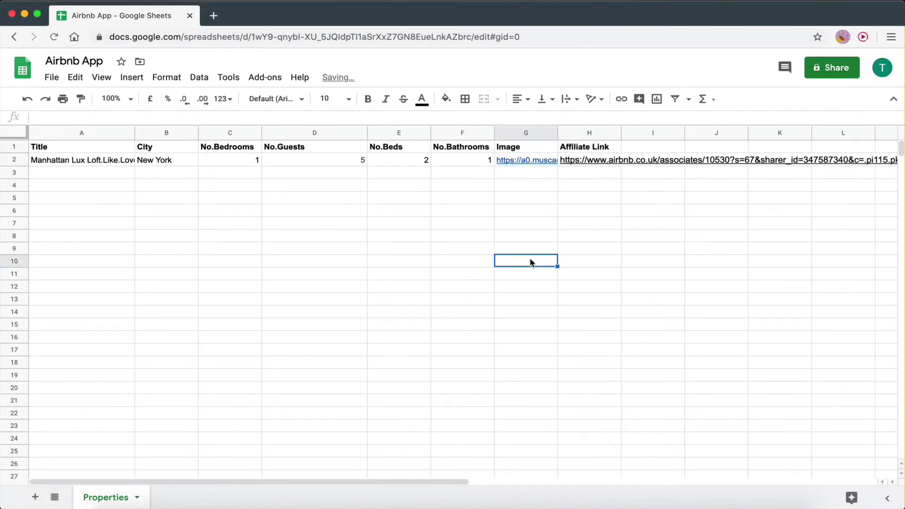
left_click(519, 163)
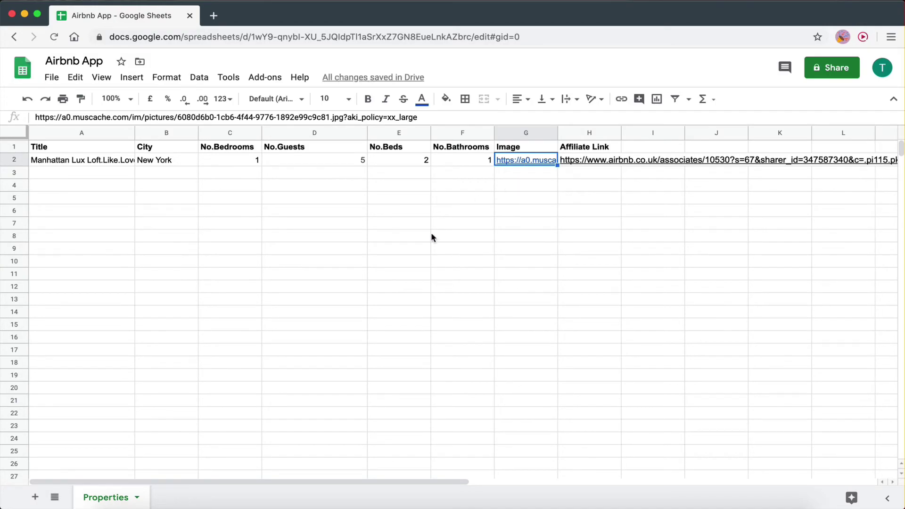
- Sync the Glide app with the Google Sheet, removing features that use the missing column and adding components for the new columns
key("ctrl+Left")
left_click(106, 16)
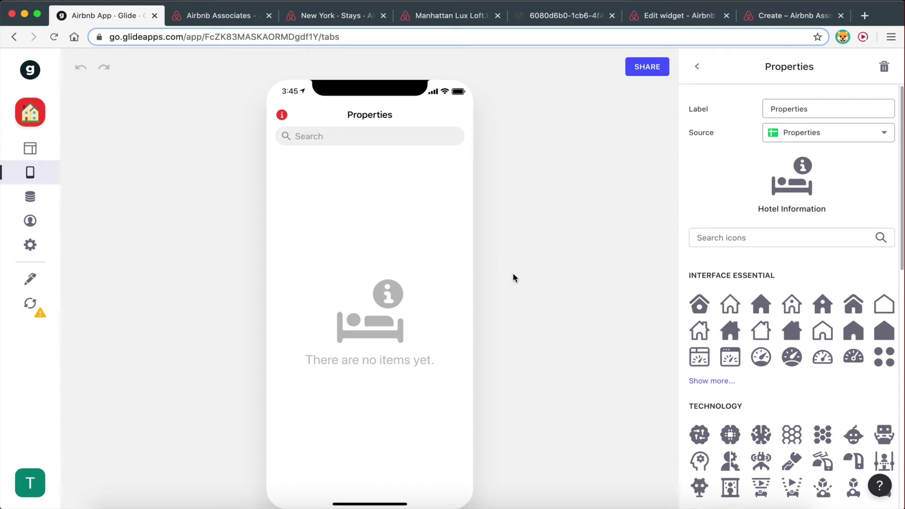
key("ctrl+Right")
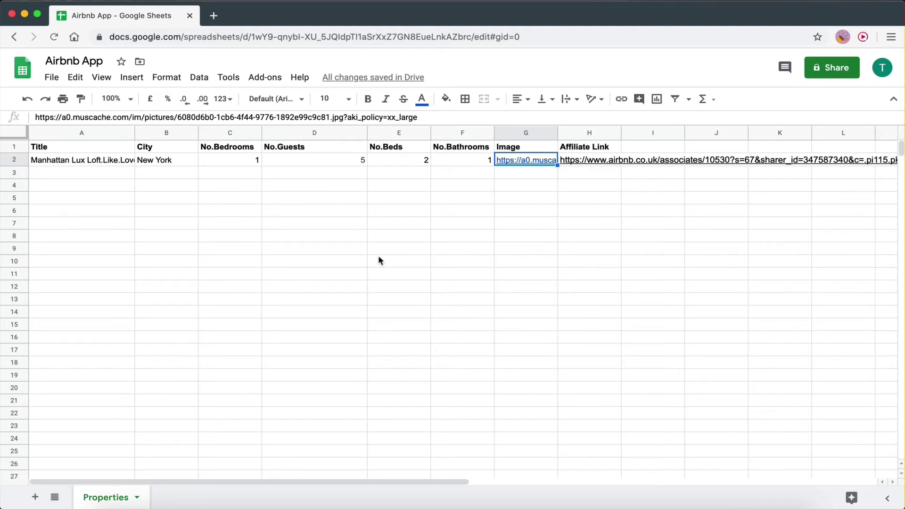
key("ctrl+Left")
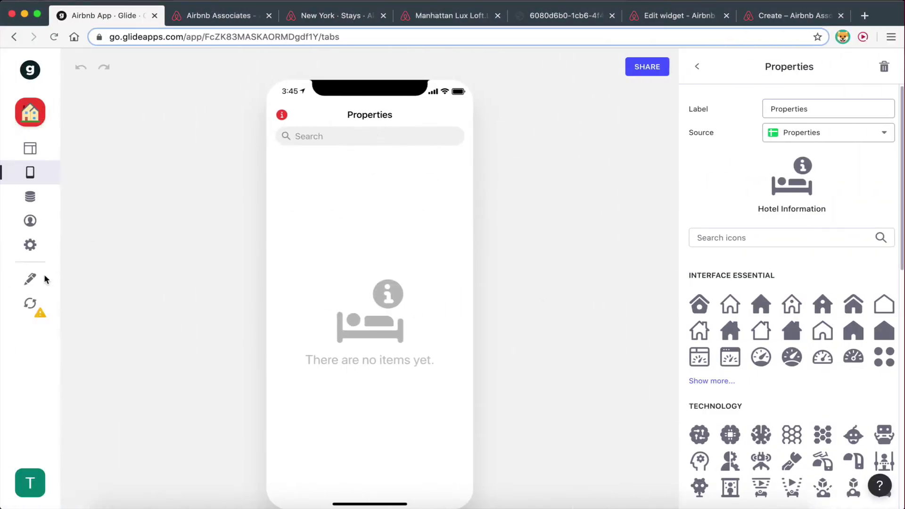
left_click(30, 307)
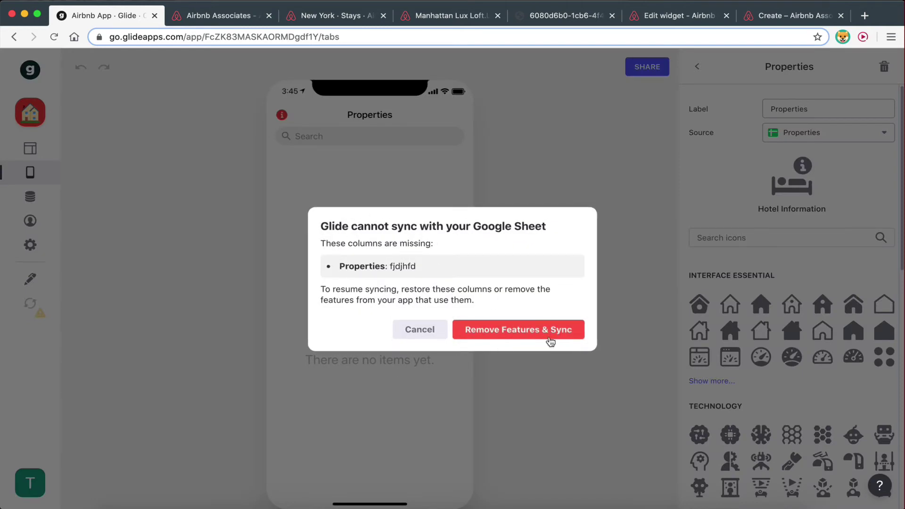
left_click(492, 334)
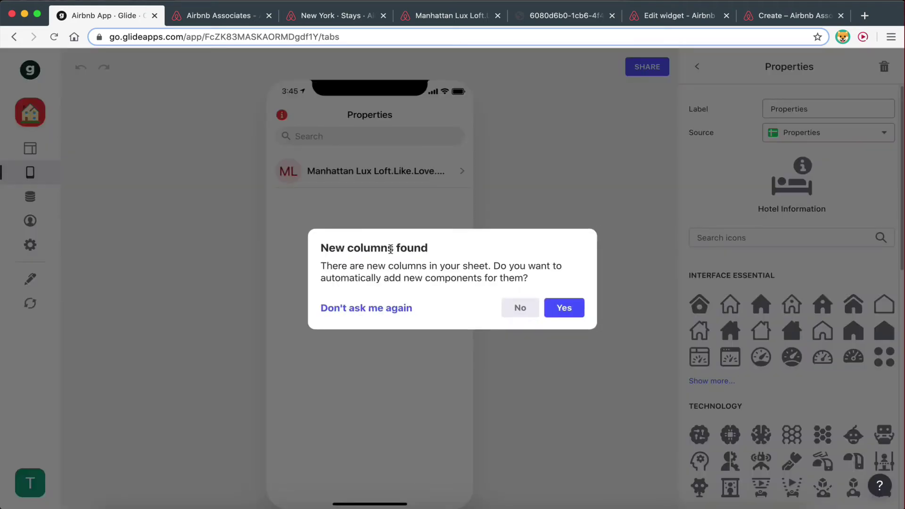
left_click(568, 313)
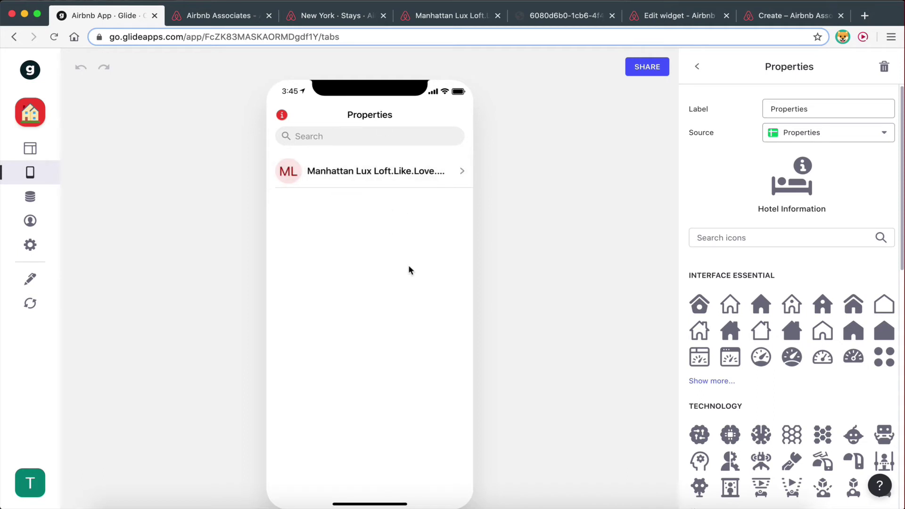
key("ctrl+Right")
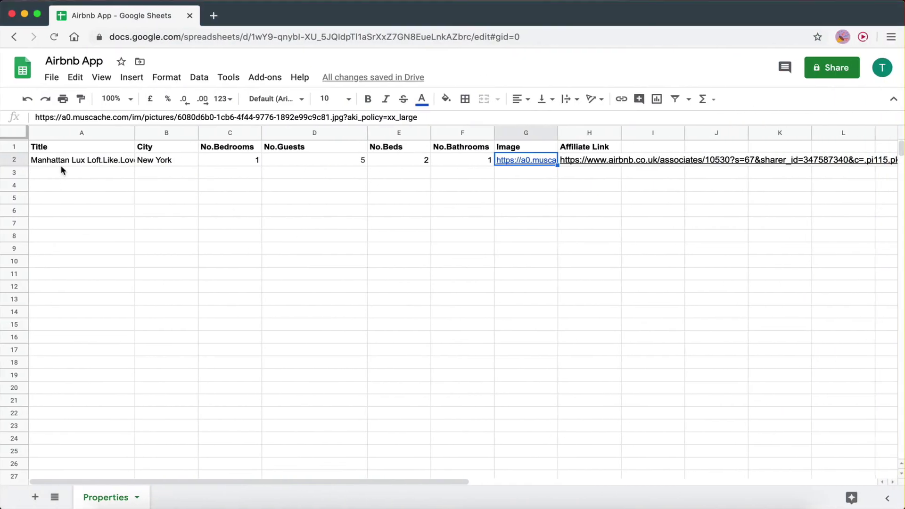
left_click(61, 165)
left_click_drag(61, 168, 94, 179)
key("super+z")
key("Down")
key("Down")
key("Down")
key("Down")
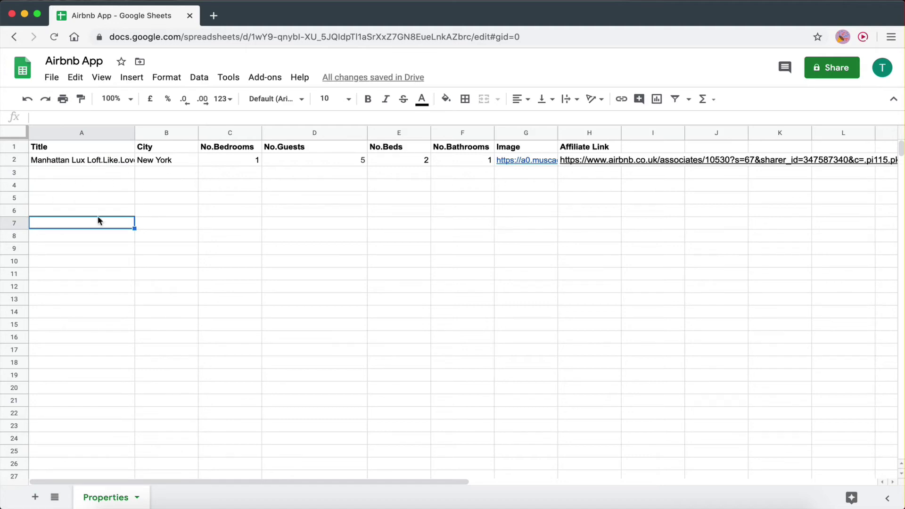
- Search Google in a new browser tab for "airbnb los angeles properties"
key("ctrl+Left")
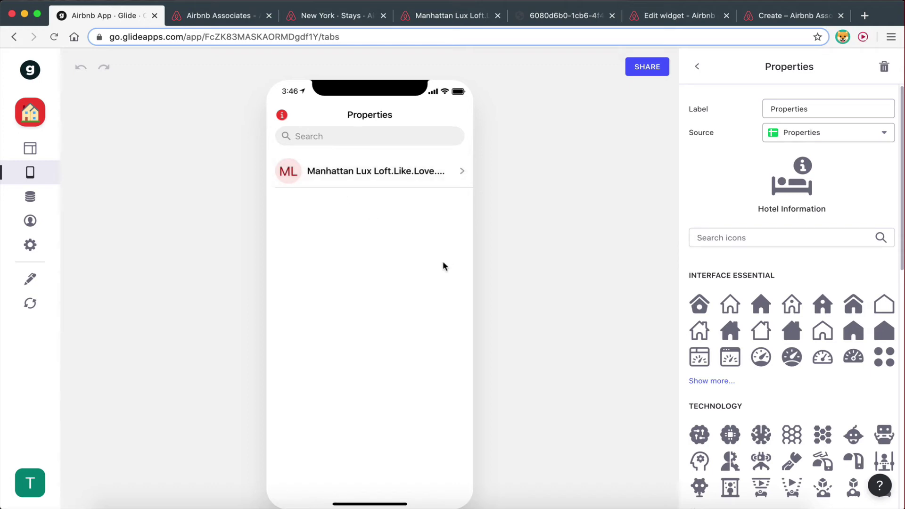
left_click(429, 16)
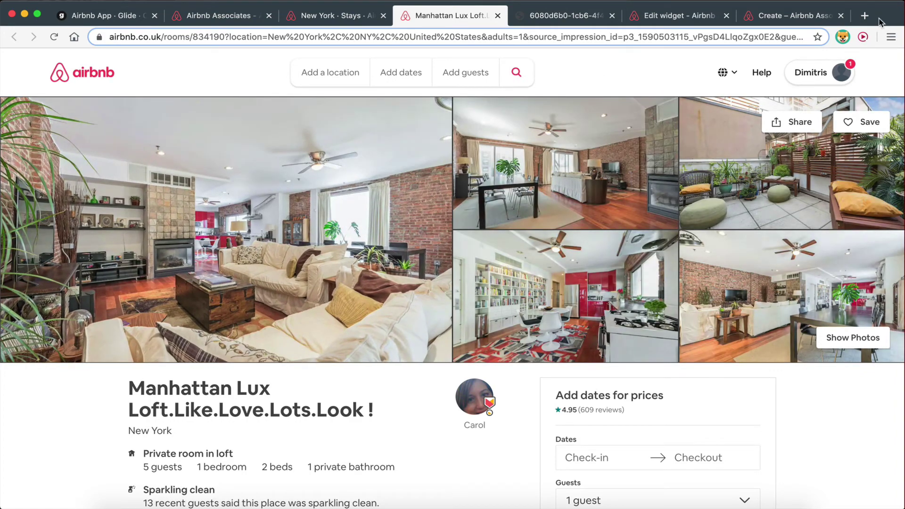
left_click(864, 17)
type("airbnb")
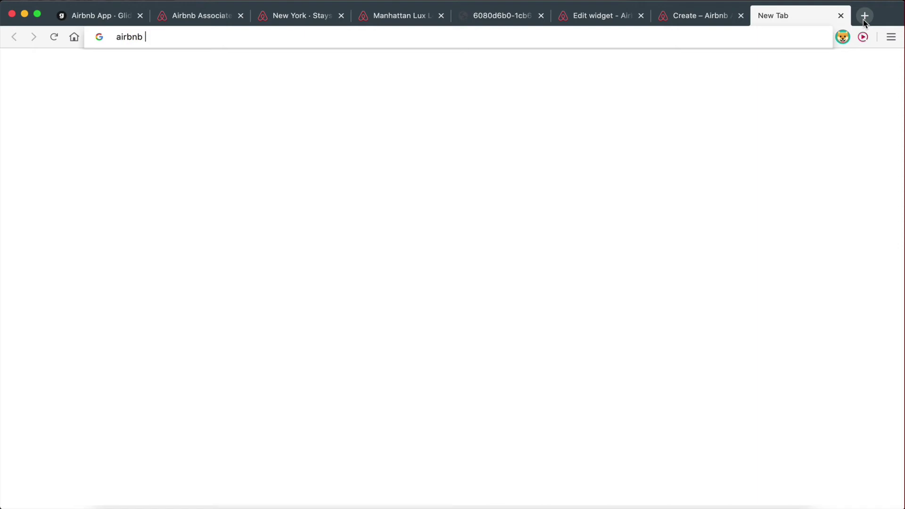
type(" new por")
type("los angel")
type("es properties")
key("Return")
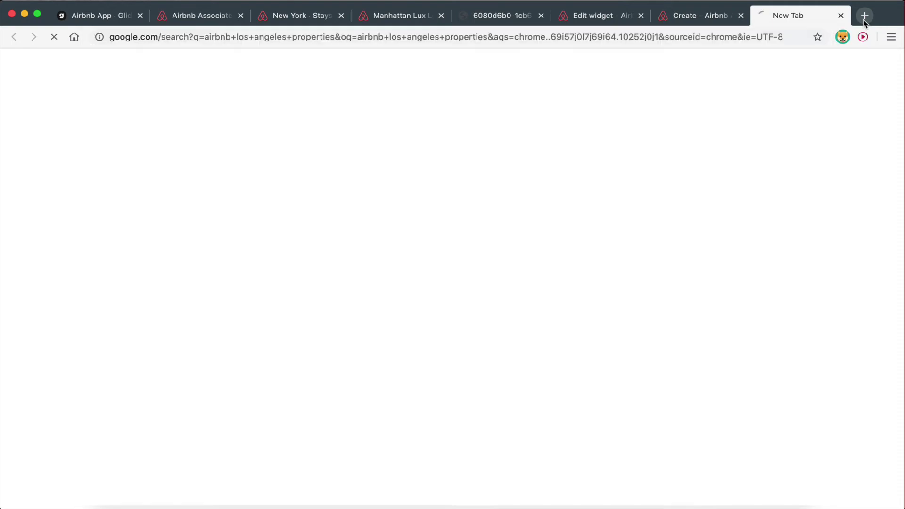
- Open Airbnb's Los Angeles holiday rentals page from the search results
scroll(52, 351, "down", 5)
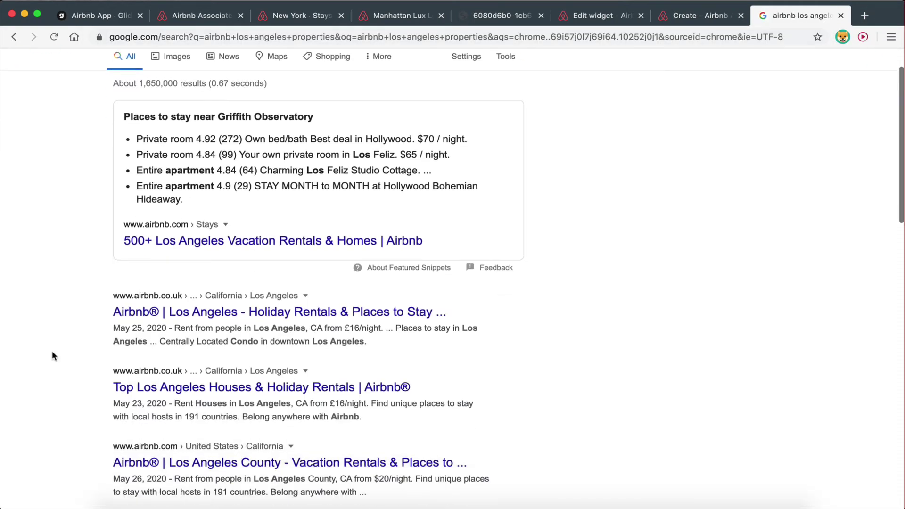
left_click(169, 209)
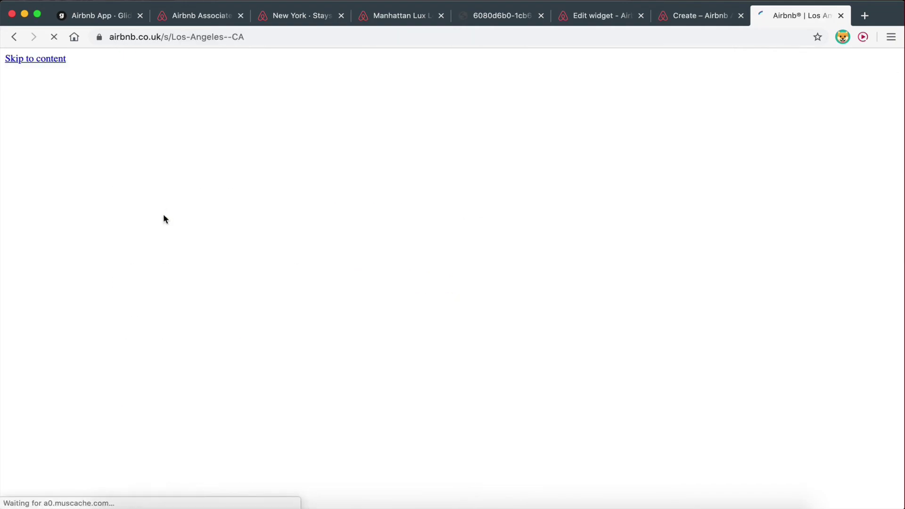
scroll(100, 302, "down", 1)
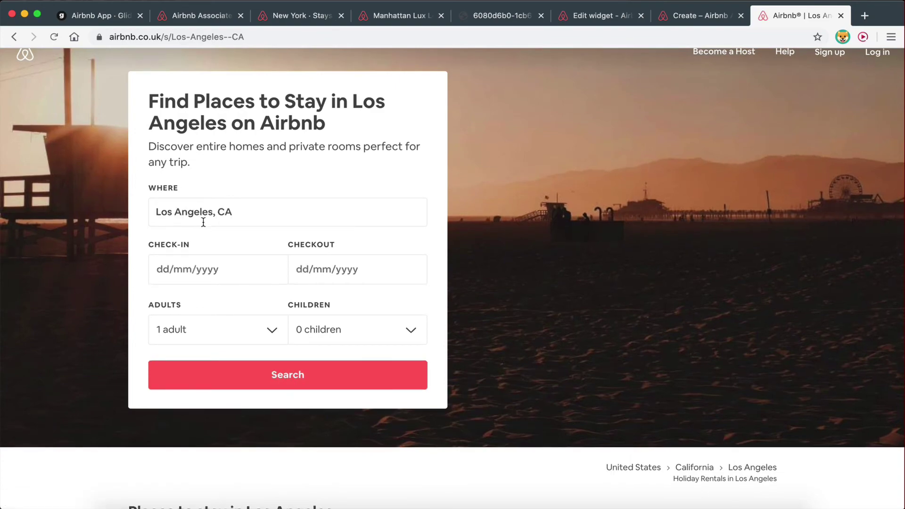
scroll(203, 222, "down", 10)
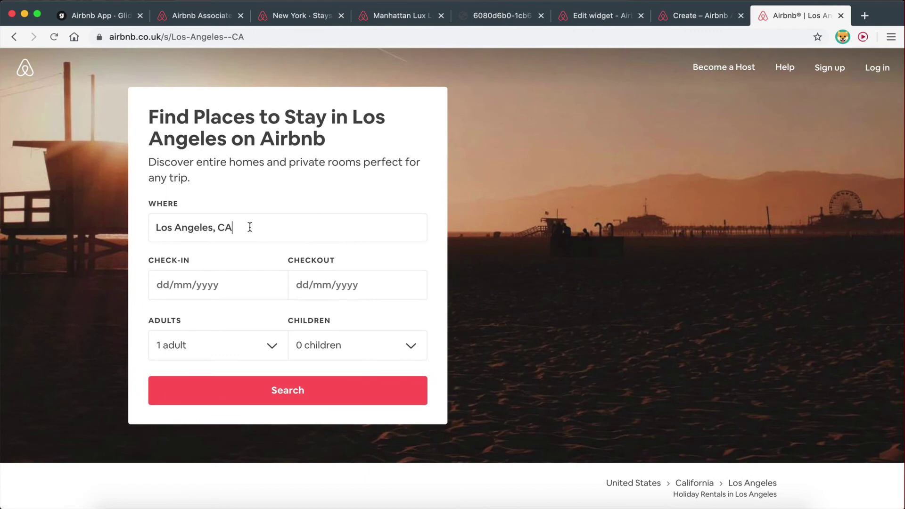
- Search Airbnb for stays in Los Angeles, CA, United States for 1 adult without dates
left_click(248, 226)
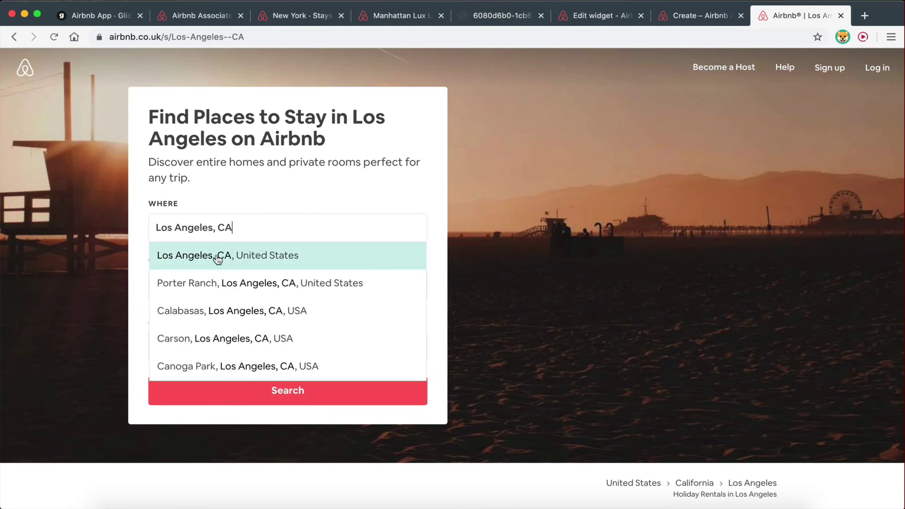
left_click(218, 256)
scroll(231, 393, "down", 1)
left_click(231, 393)
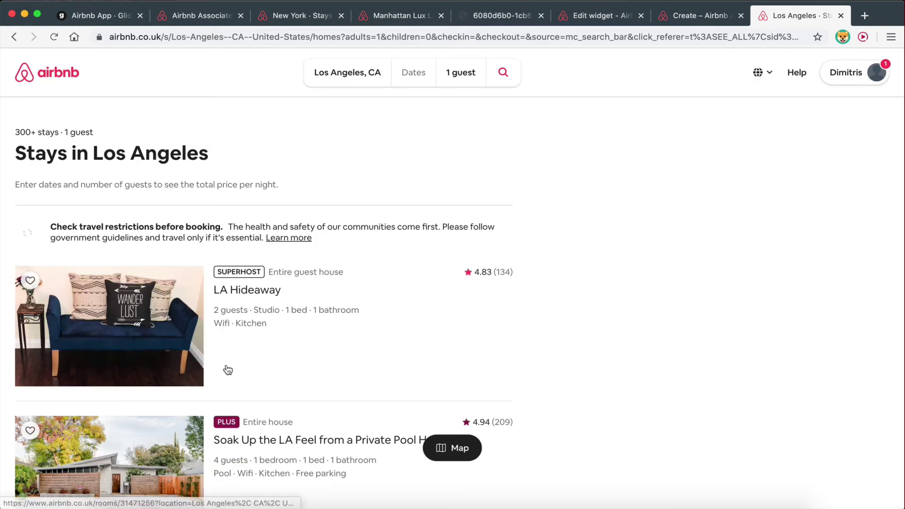
- Open the listing "Private Pool House with Amazing Views!" from the Los Angeles stays
scroll(206, 422, "down", 10)
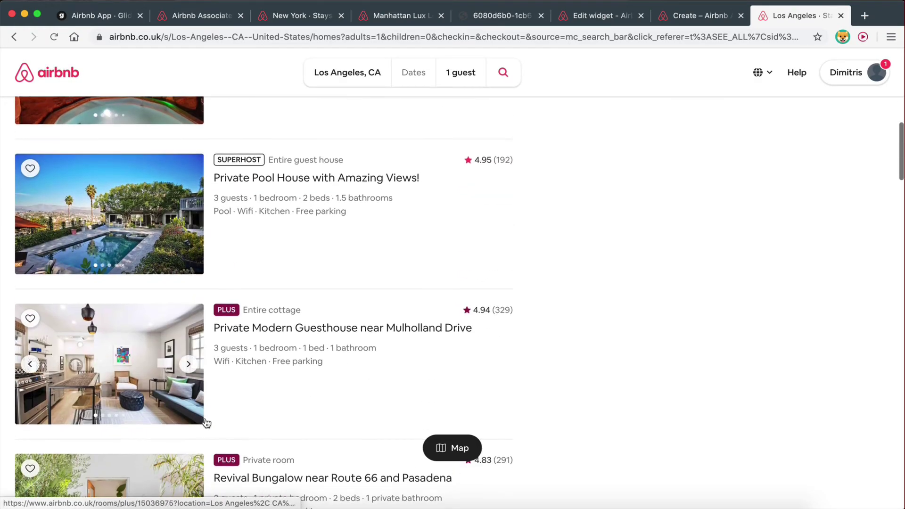
scroll(302, 186, "up", 1)
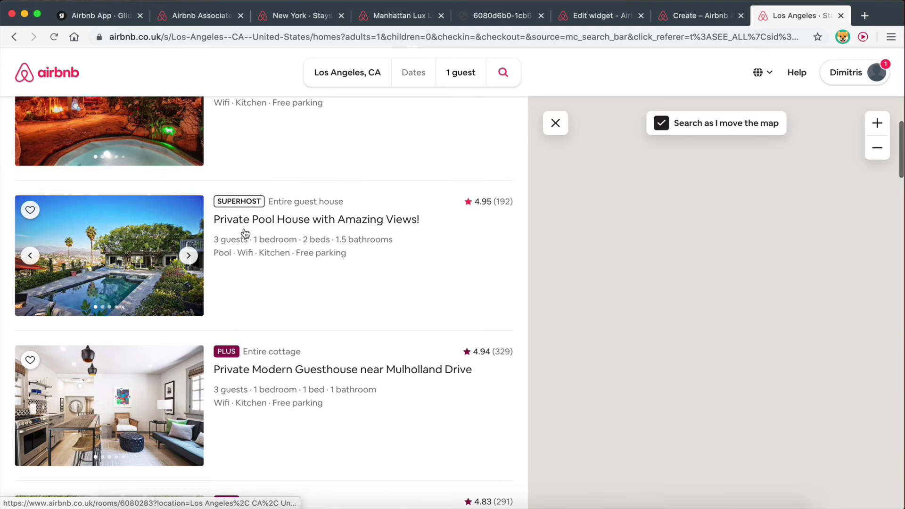
left_click(237, 221)
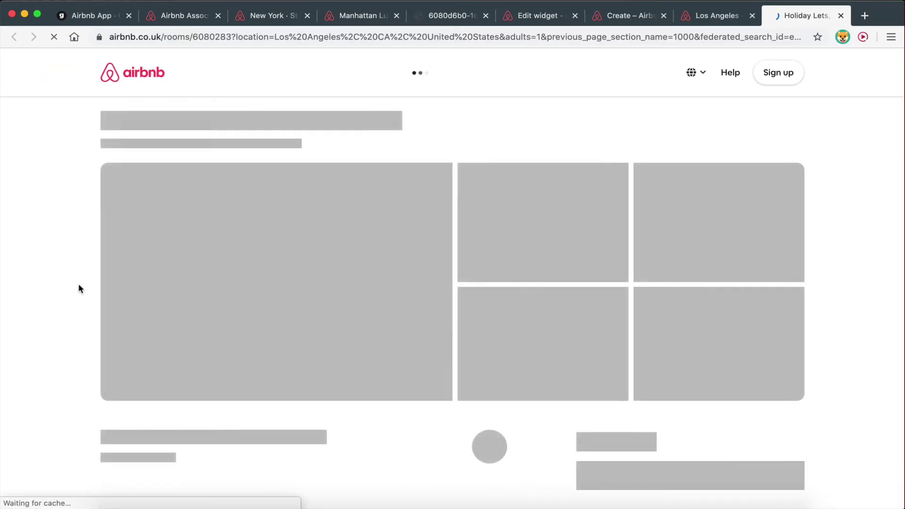
- Add the header Description in cell I1 of the Properties sheet, beside Affiliate Link
key("ctrl+Right")
key("ctrl+Left")
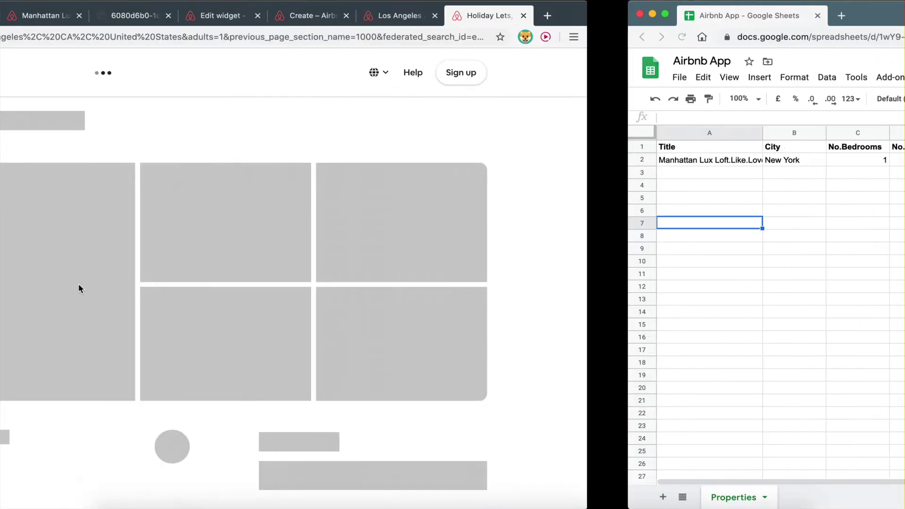
key("ctrl+Right")
left_click(518, 220)
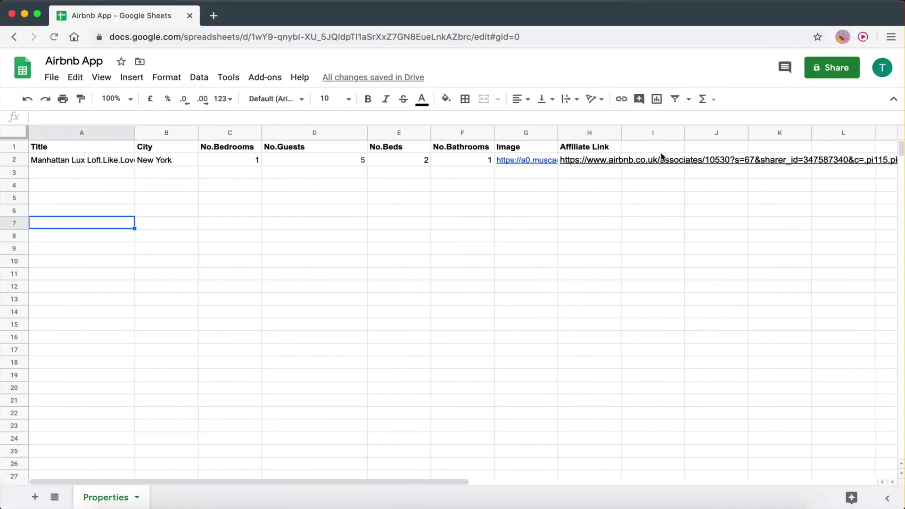
left_click(653, 142)
type("Description")
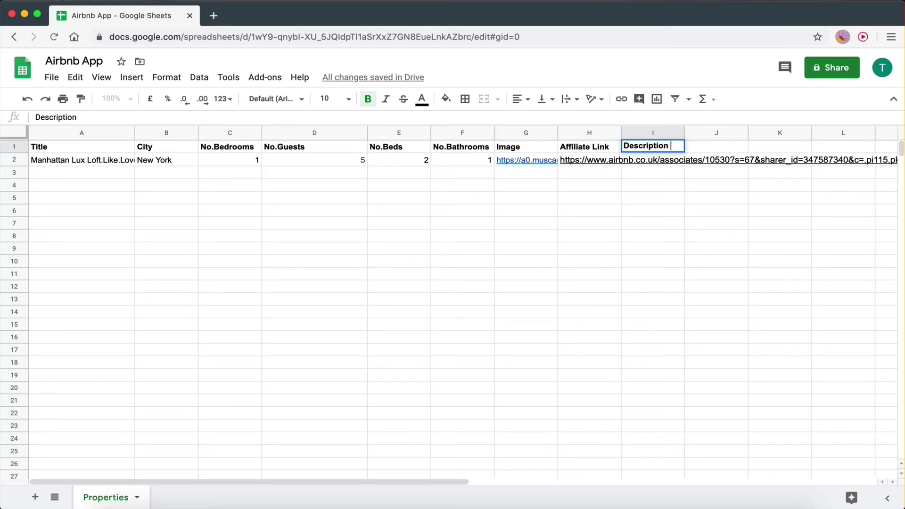
left_click(657, 181)
- Move the Description column between the City and No.Bedrooms columns
left_click(646, 133)
left_click_drag(646, 133, 215, 247)
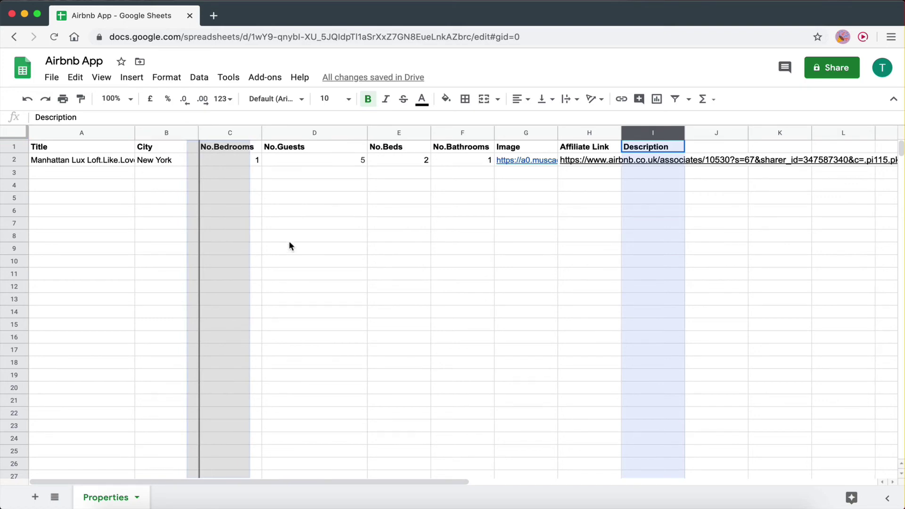
left_click(296, 245)
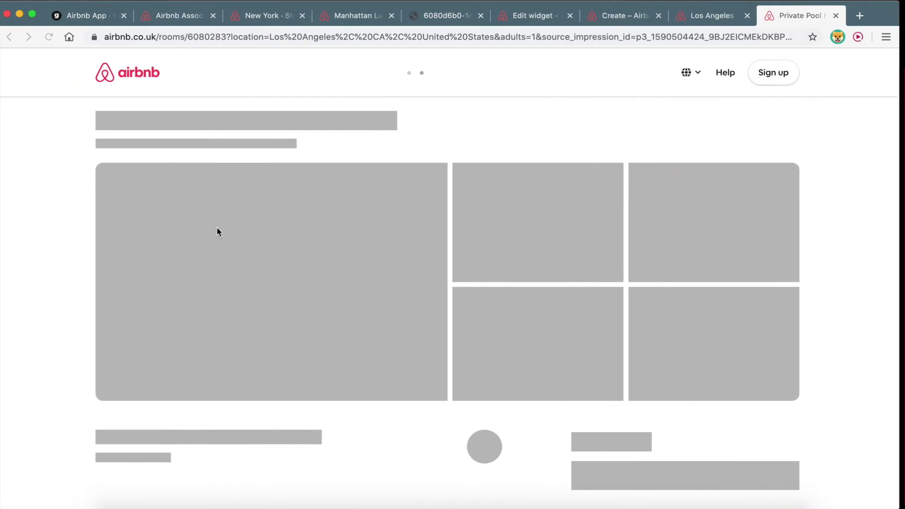
- Expand the full description text of the Private Pool House listing on Airbnb
scroll(233, 340, "down", 6)
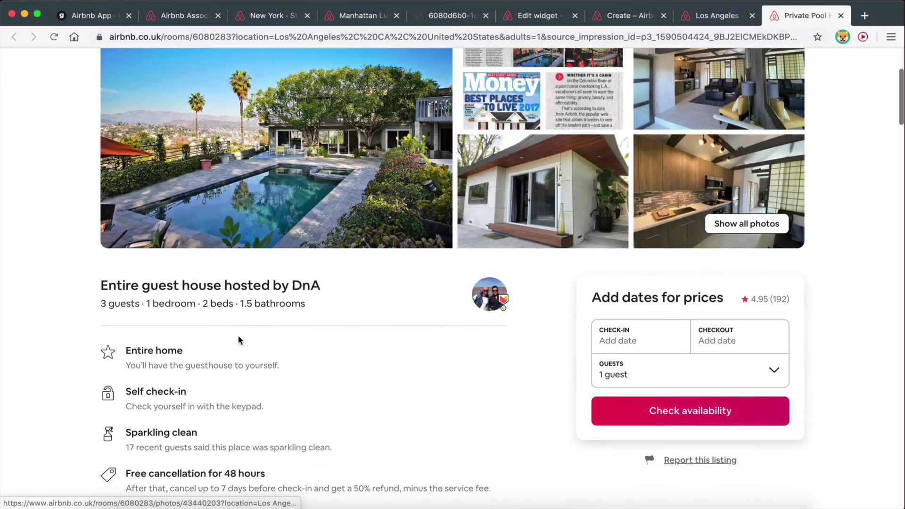
scroll(238, 340, "up", 2)
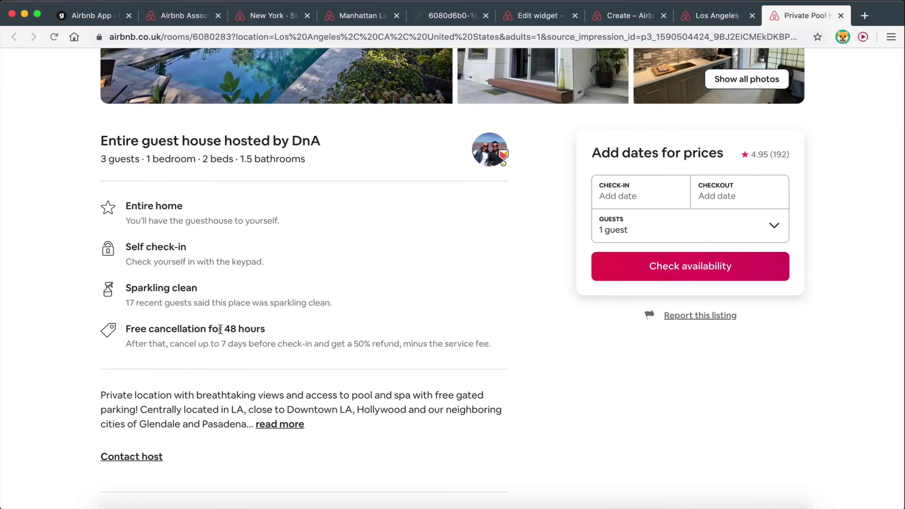
key("ctrl+Right")
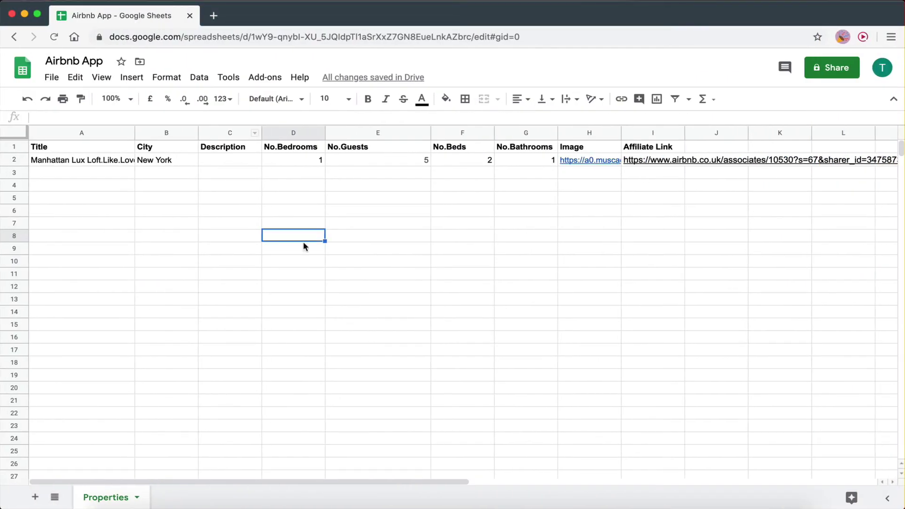
key("ctrl+Left")
scroll(189, 438, "down", 5)
left_click(262, 247)
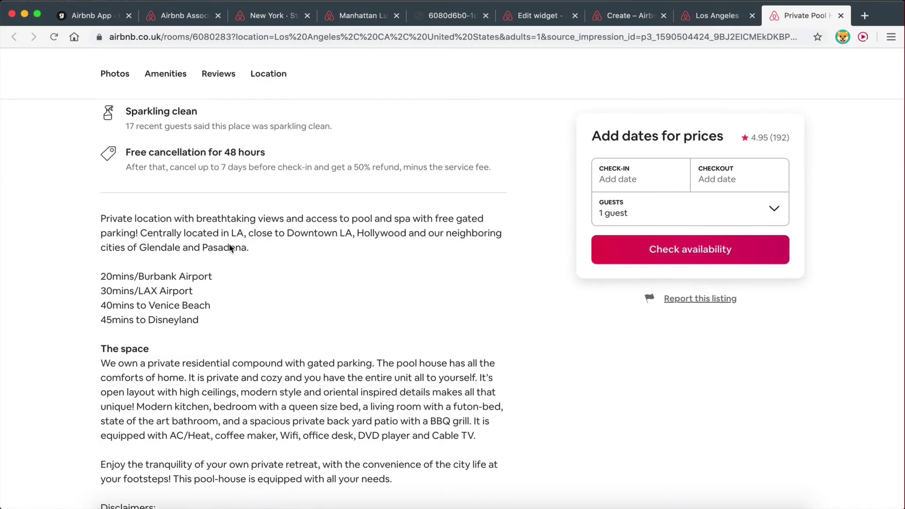
- Copy the opening paragraph of the listing's description, from "Private location" to "Pasadena", into Description cell C3 of the Properties sheet
left_click_drag(102, 220, 270, 245)
scroll(264, 339, "down", 3)
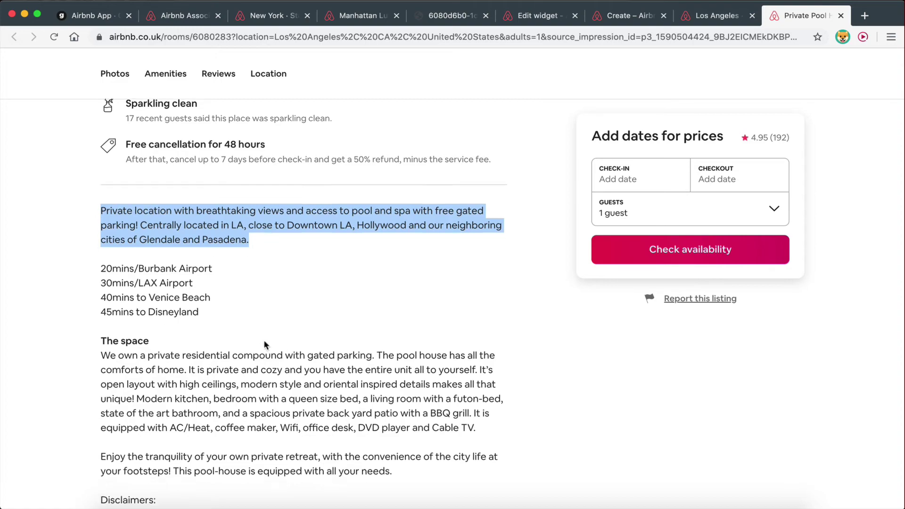
scroll(264, 342, "down", 12)
scroll(263, 342, "up", 15)
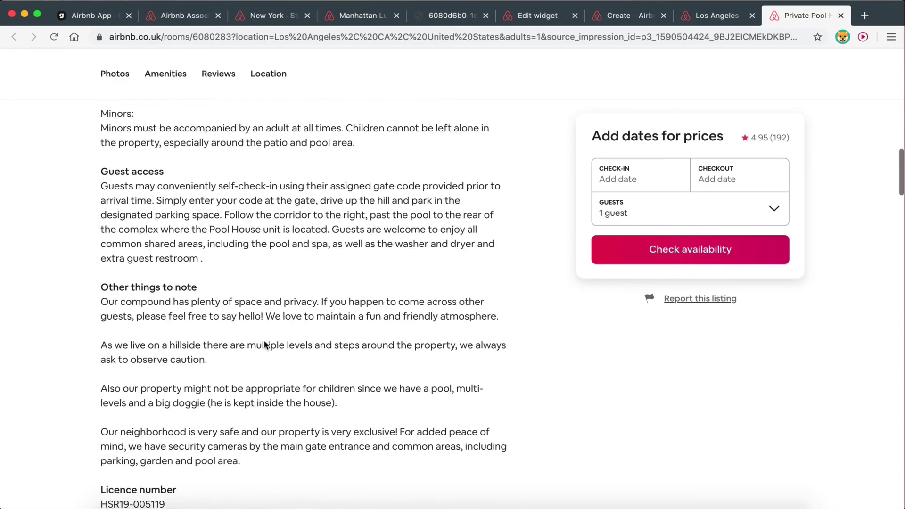
scroll(264, 344, "up", 1)
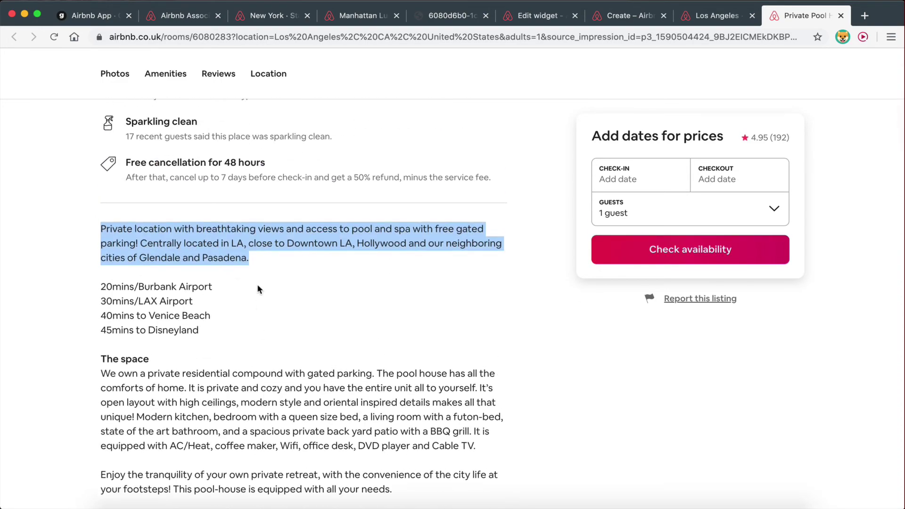
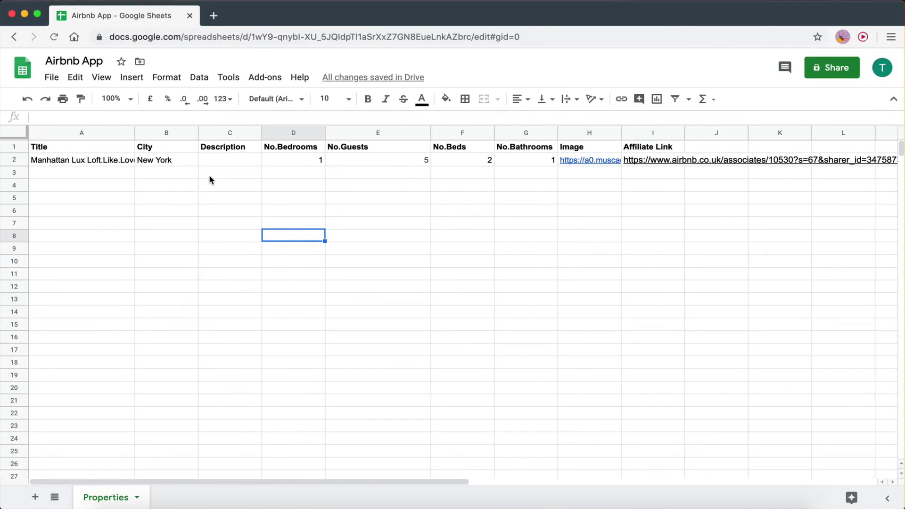
left_click(238, 171)
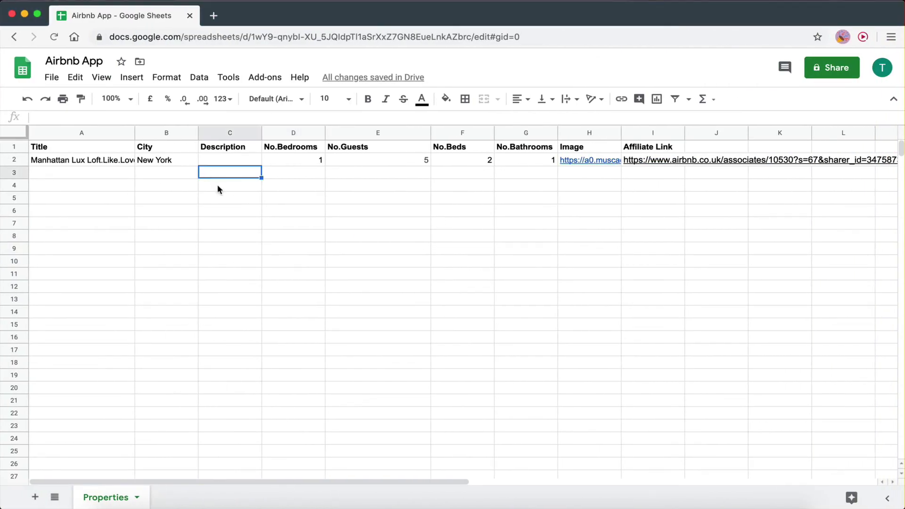
type("Private location with breathtaking views and access to pool and spa with free gated parking! Centrally located in LA, close to Downtown LA, Hollywood and our neighboring cities of Glendale and Pasadena.")
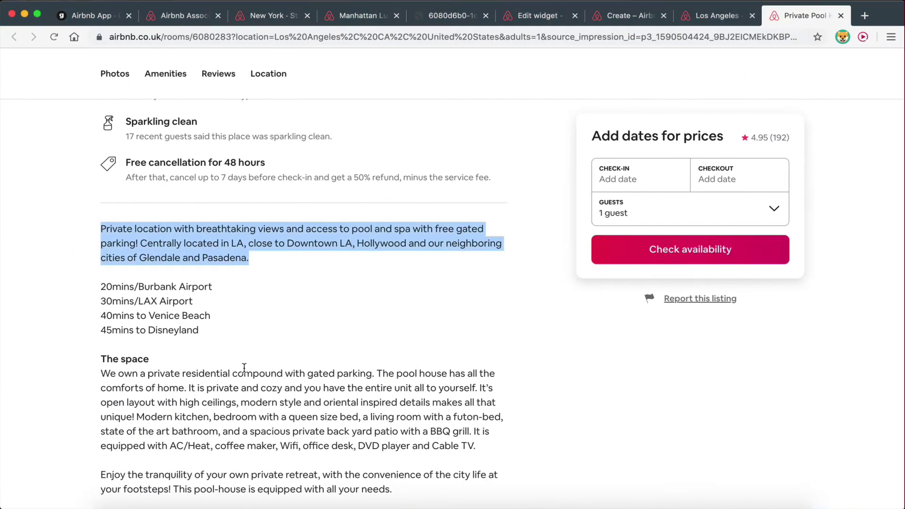
- Copy the listing title "Private Pool House with Amazing Views!" into Title cell A3 of the Properties sheet
scroll(244, 367, "up", 15)
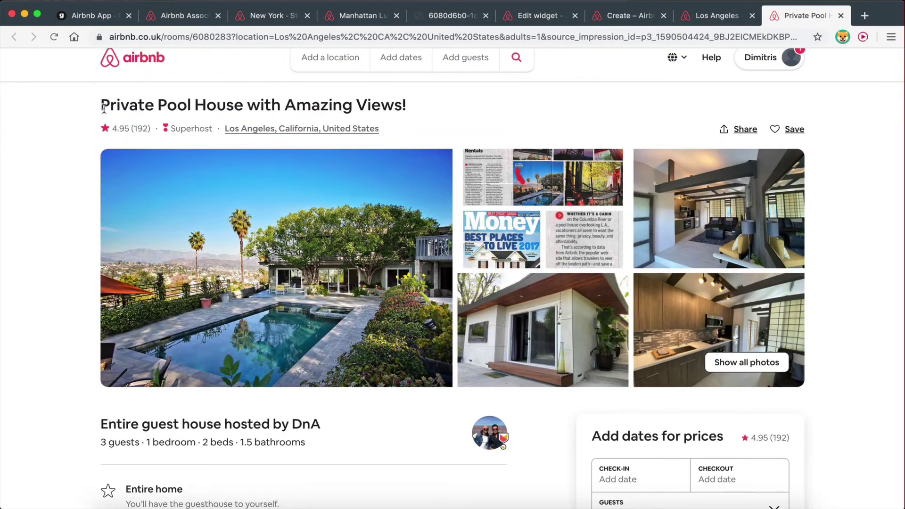
left_click_drag(103, 108, 408, 103)
key("super+c")
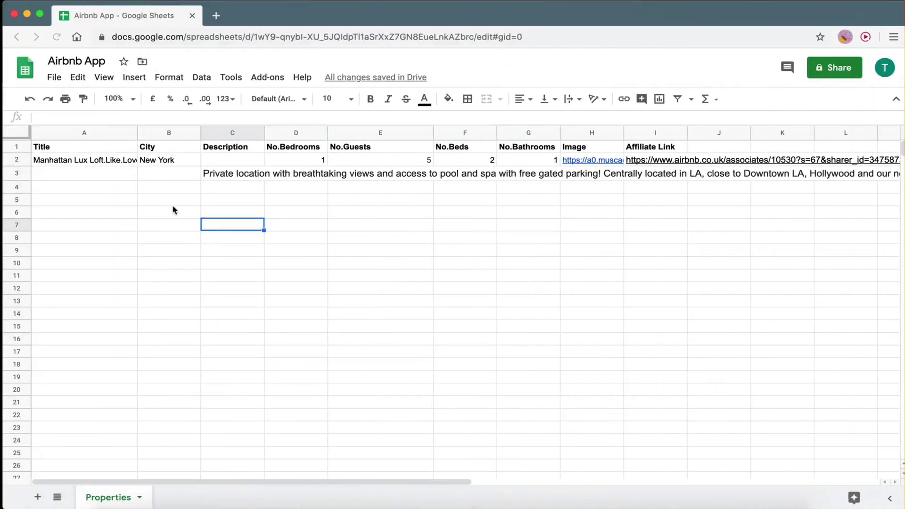
left_click(36, 175)
key("super+v")
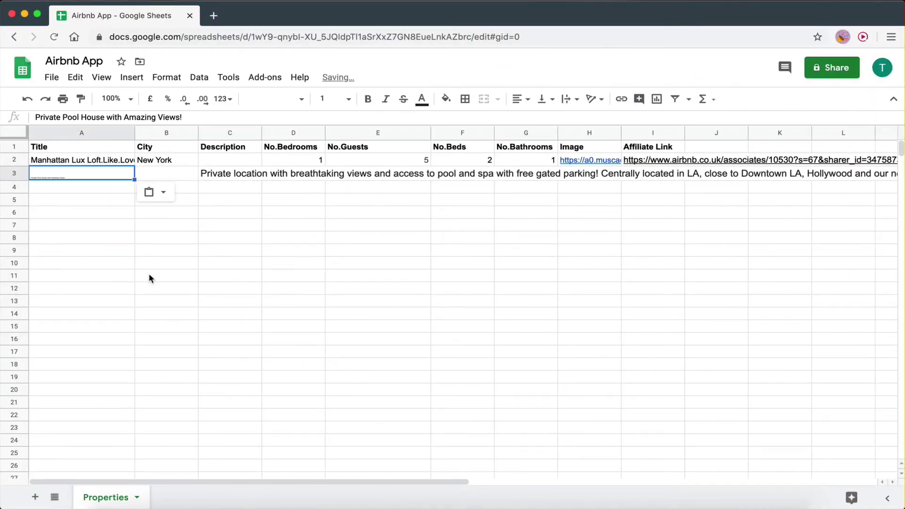
left_click(149, 278)
left_click(57, 182)
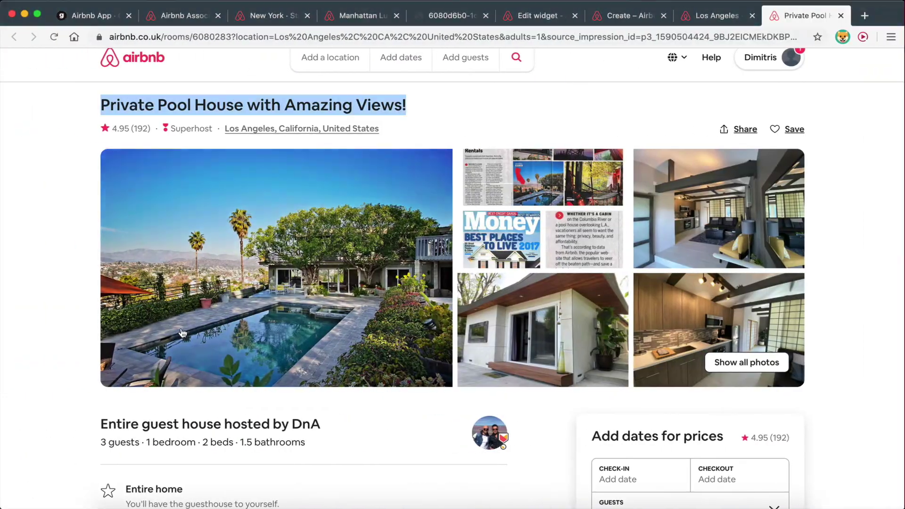
- Enter the pool house's guest capacity of 3 in the No.Guests cell E3, taking it from the Airbnb listing
scroll(181, 328, "down", 4)
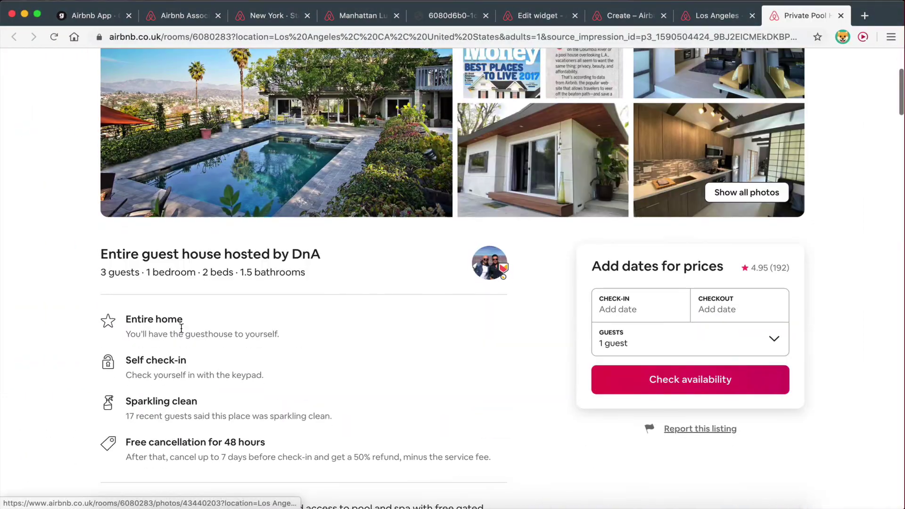
scroll(181, 328, "down", 2)
key("ctrl+Right")
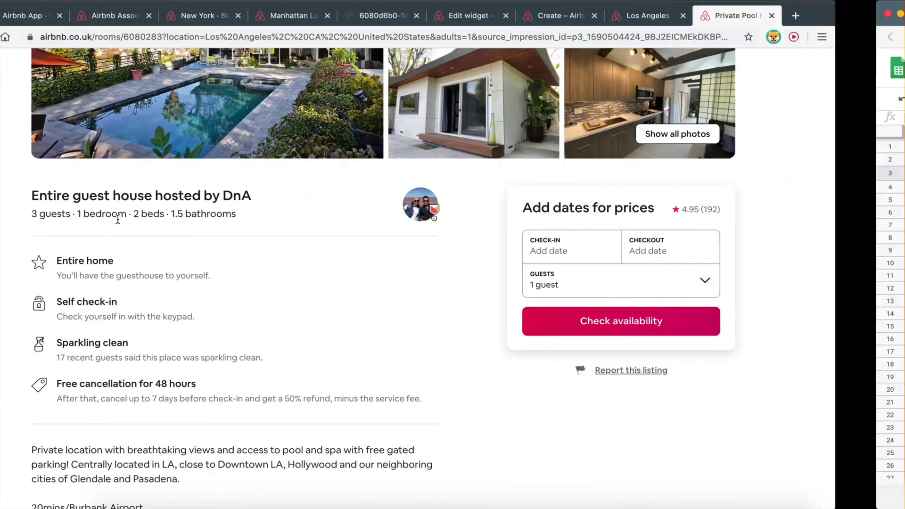
left_click(357, 177)
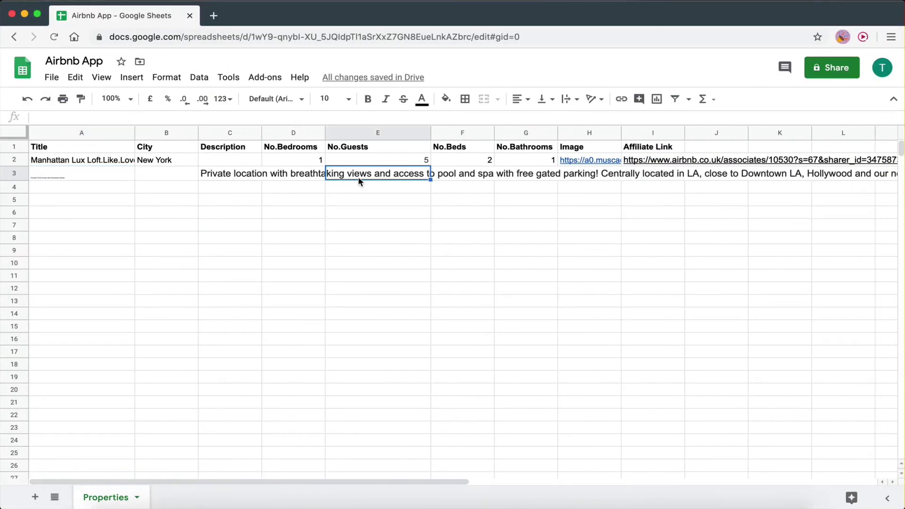
key("Return")
key("ctrl+Left")
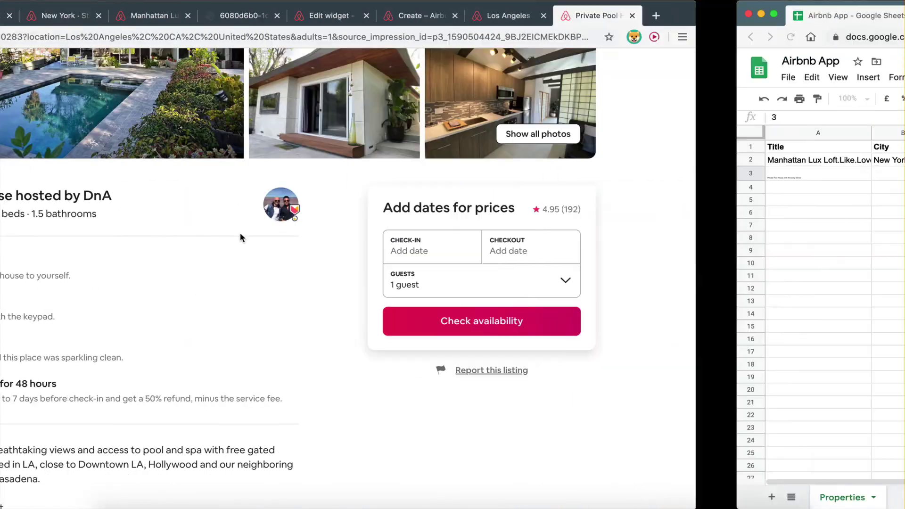
key("ctrl+Right")
key("Tab")
key("Tab")
key("ctrl+Left")
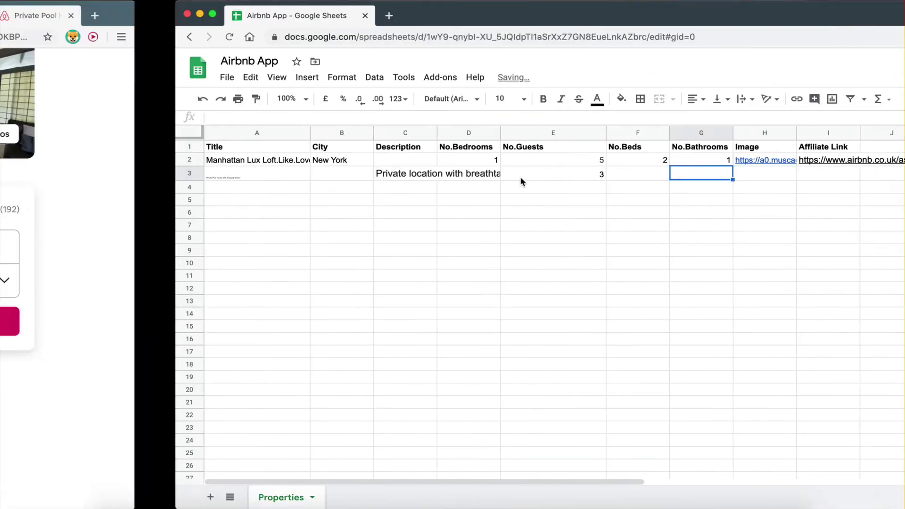
key("ctrl+Right")
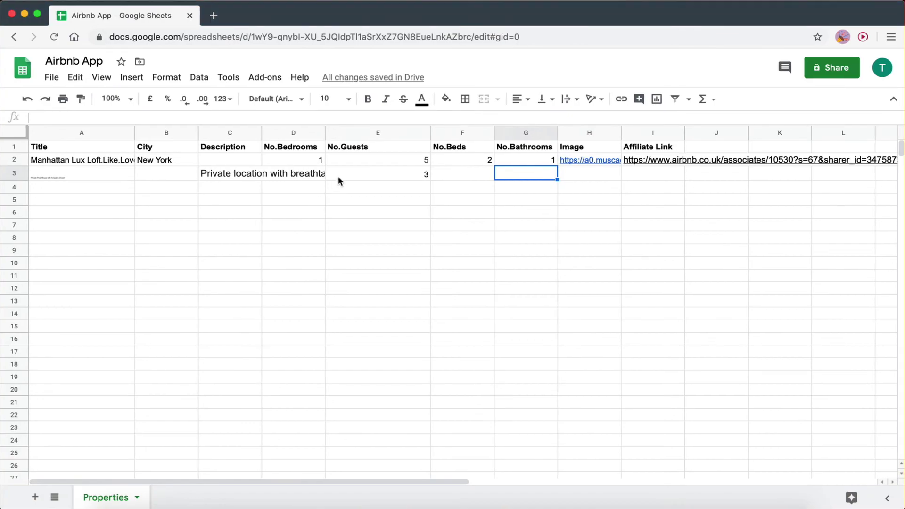
- Set No.Bedrooms to 1 in cell D3, checking it against the Airbnb listing
left_click(287, 177)
type("1")
key("ctrl+Left")
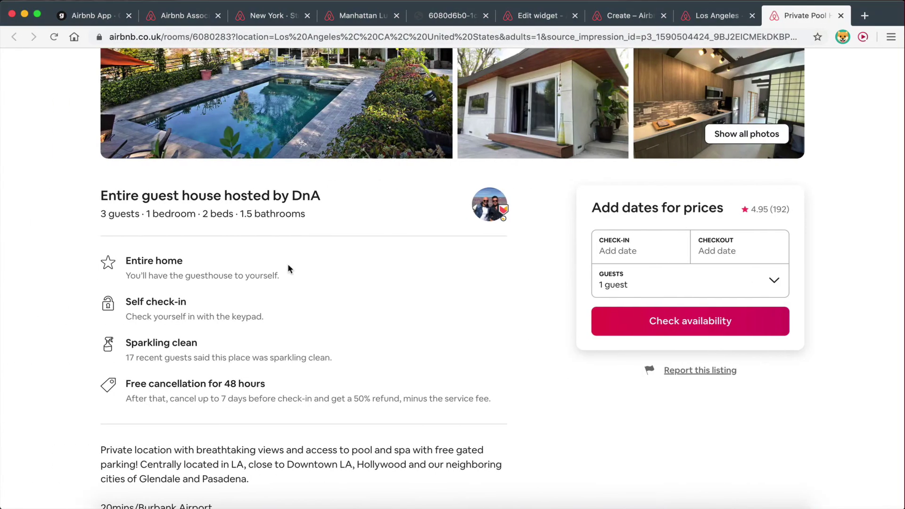
key("ctrl+Right")
key("ctrl+Left")
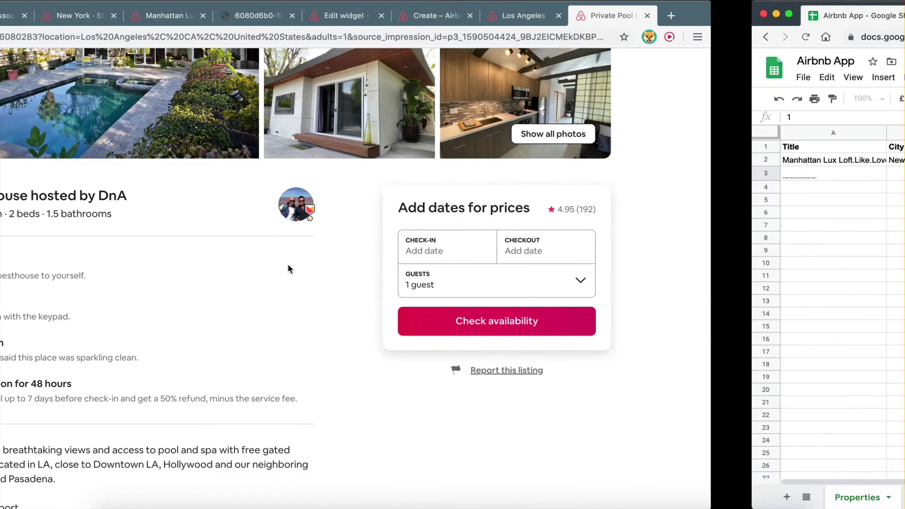
key("ctrl+Right")
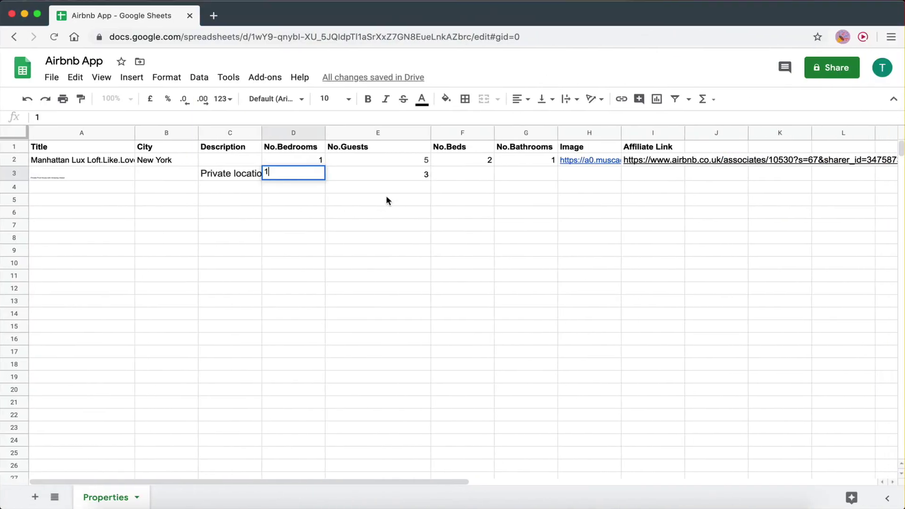
- Fill row 3 with 2 under No.Beds and 1.5 under No.Bathrooms, following the Airbnb listing
left_click(471, 175)
type("2")
key("ctrl+Left")
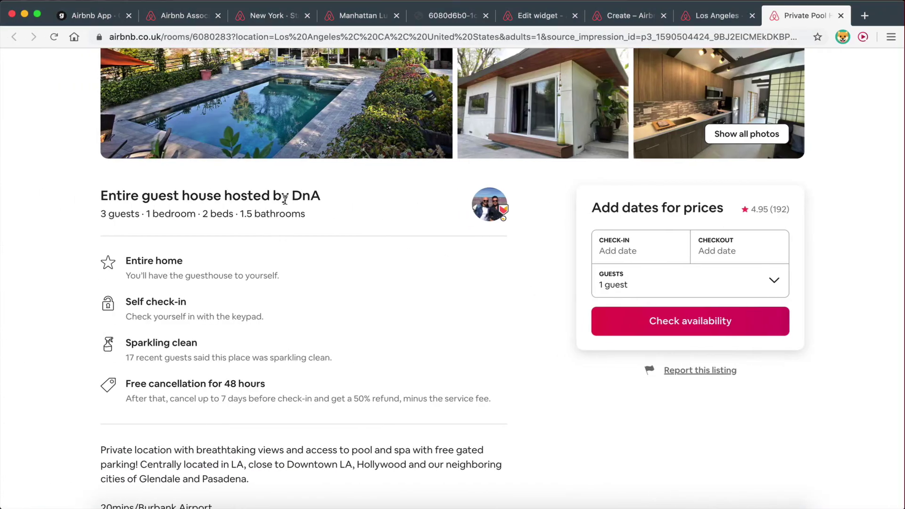
key("ctrl+Right")
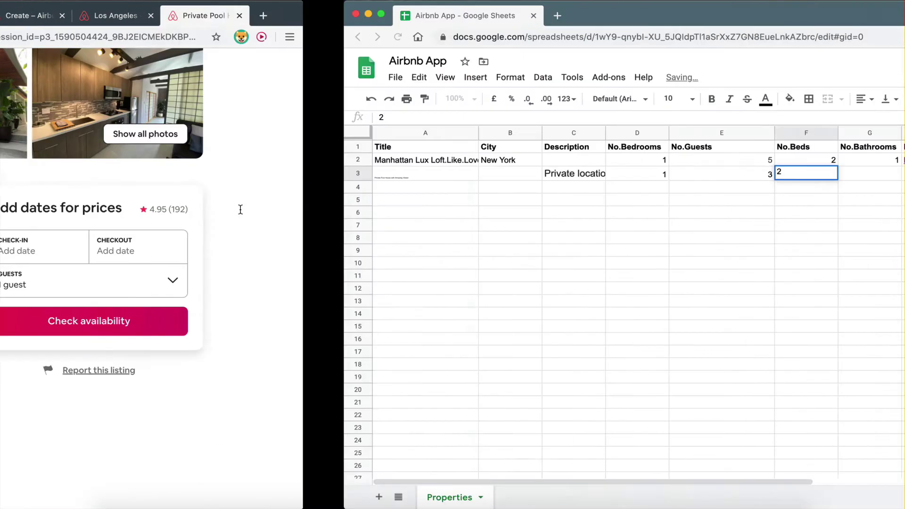
left_click(533, 172)
type("1.5")
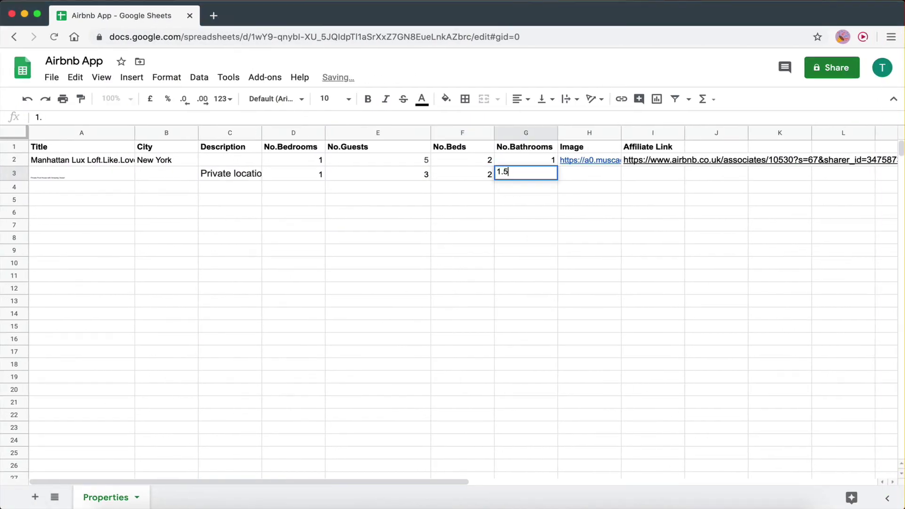
left_click(513, 266)
- Review the pool house listing's room summary, description and amenities on Airbnb for further property details
key("ctrl+Left")
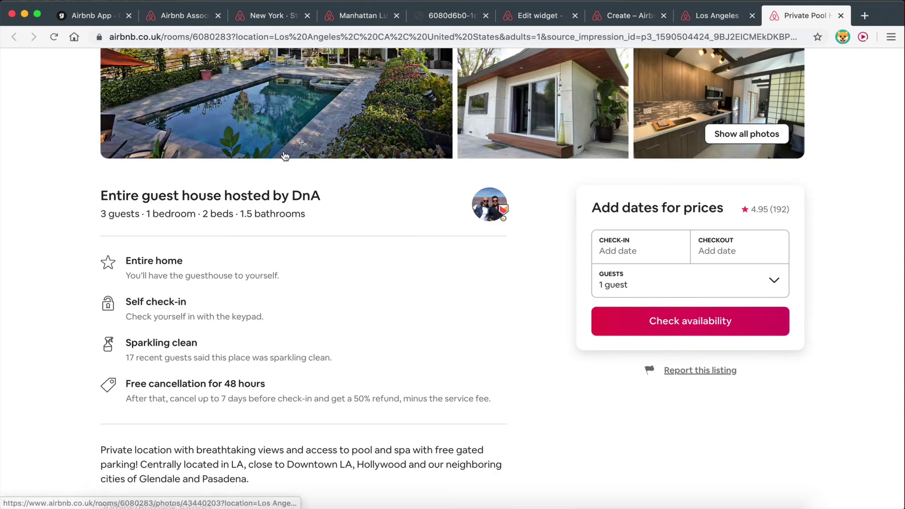
scroll(285, 155, "up", 5)
scroll(285, 155, "down", 5)
scroll(252, 215, "up", 5)
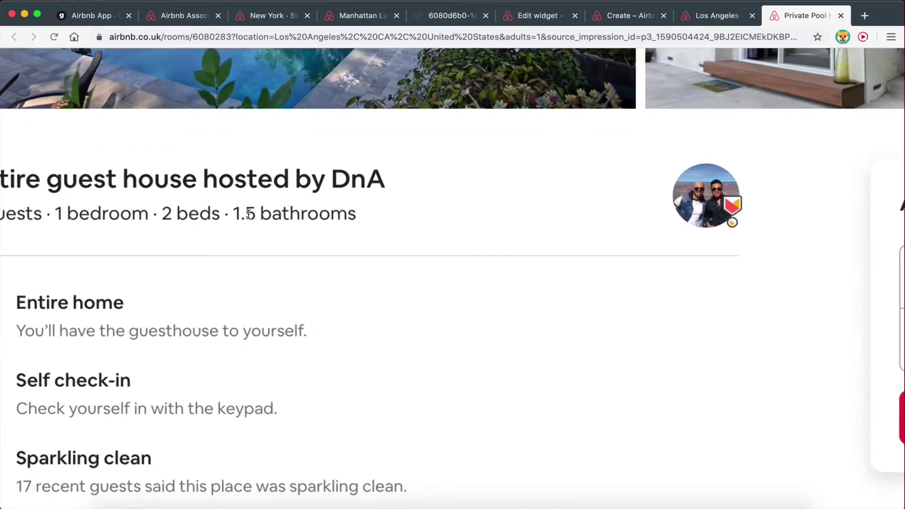
scroll(252, 215, "down", 5)
scroll(230, 370, "down", 4)
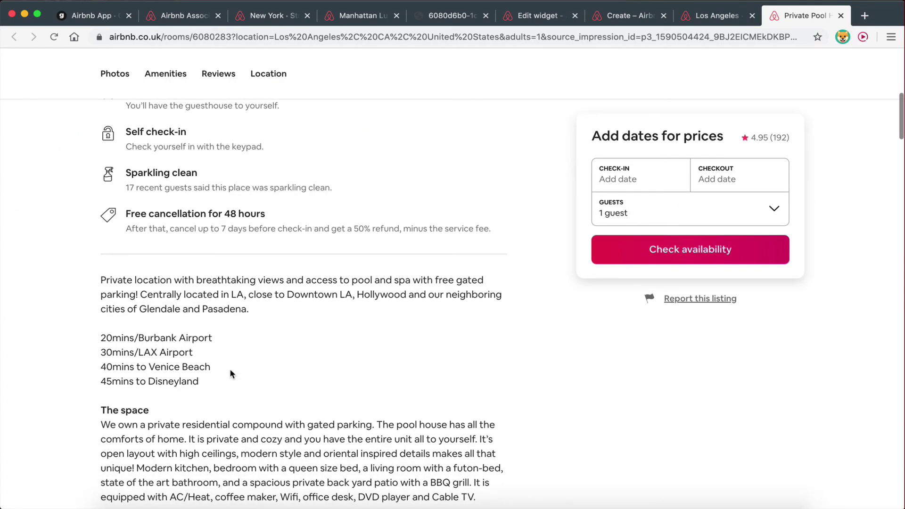
scroll(230, 369, "up", 4)
scroll(230, 372, "down", 20)
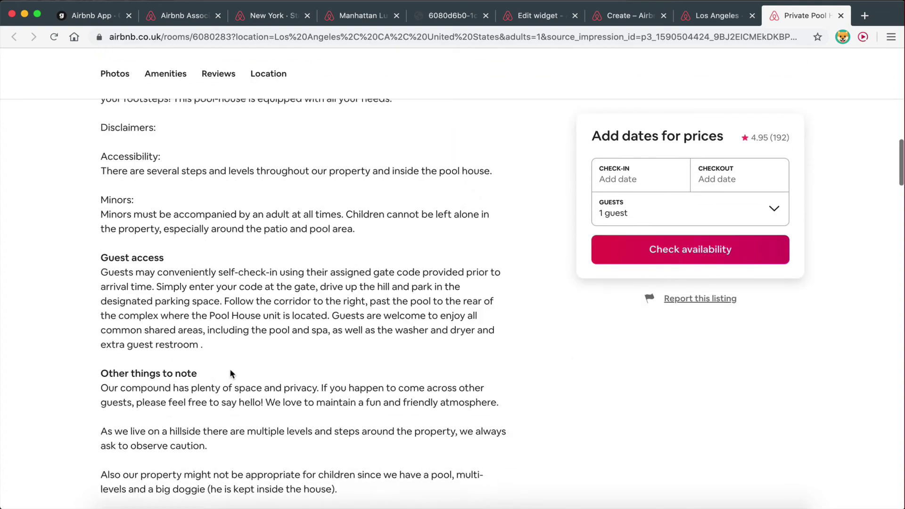
scroll(230, 368, "up", 5)
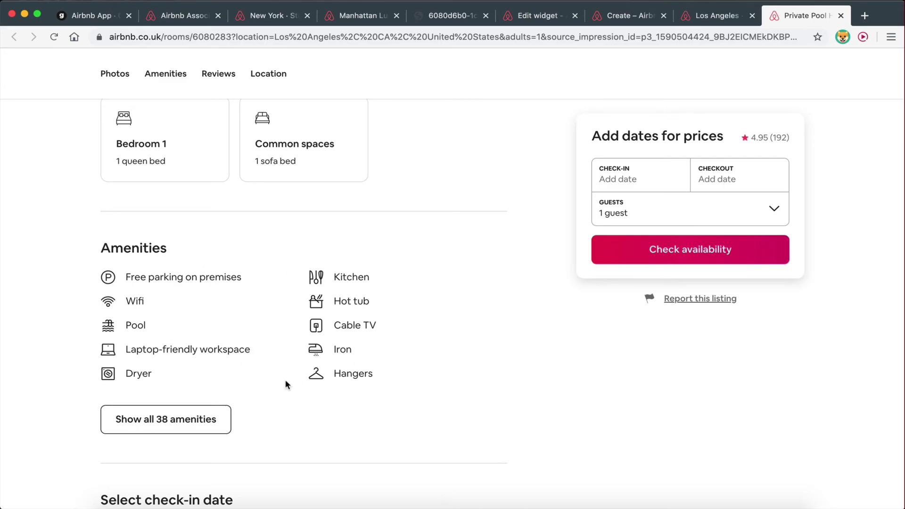
scroll(285, 382, "up", 15)
scroll(285, 379, "down", 8)
scroll(285, 380, "up", 2)
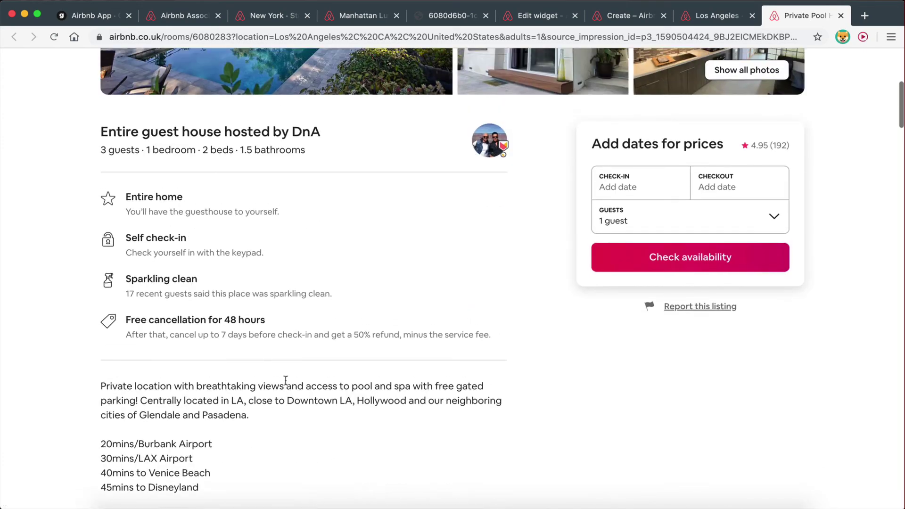
- Enter Los Anegeles, California as the pool house's city in B3, checking the Airbnb listing, and widen the City column to fit
key("super+grave")
left_click(316, 211)
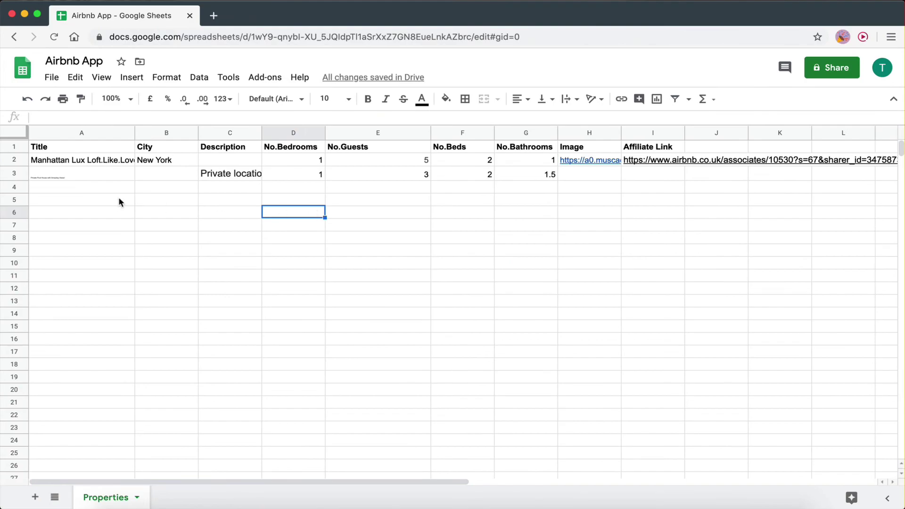
key("ctrl+Left")
scroll(323, 252, "up", 6)
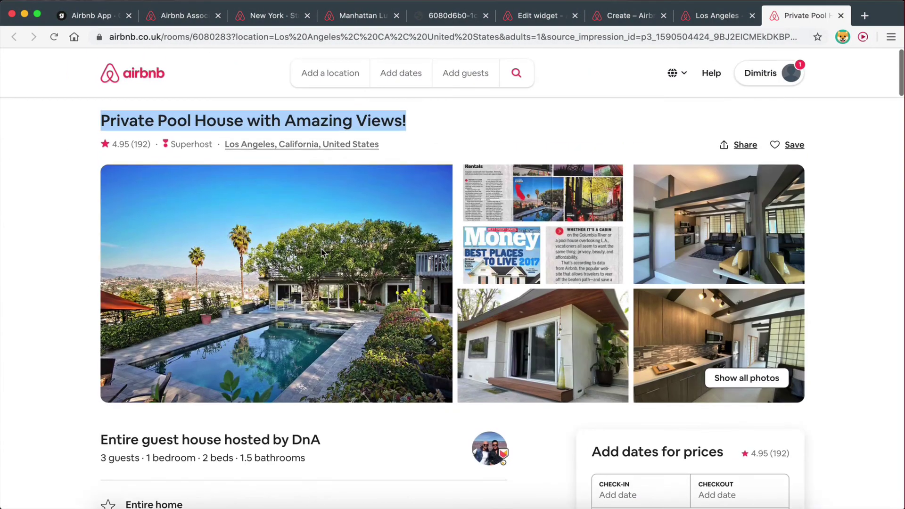
key("ctrl+Right")
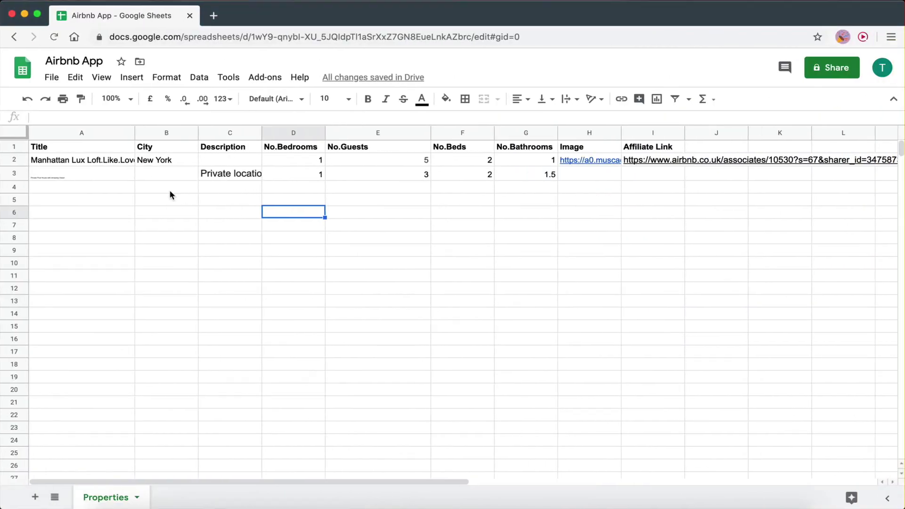
left_click(163, 177)
type("Los ")
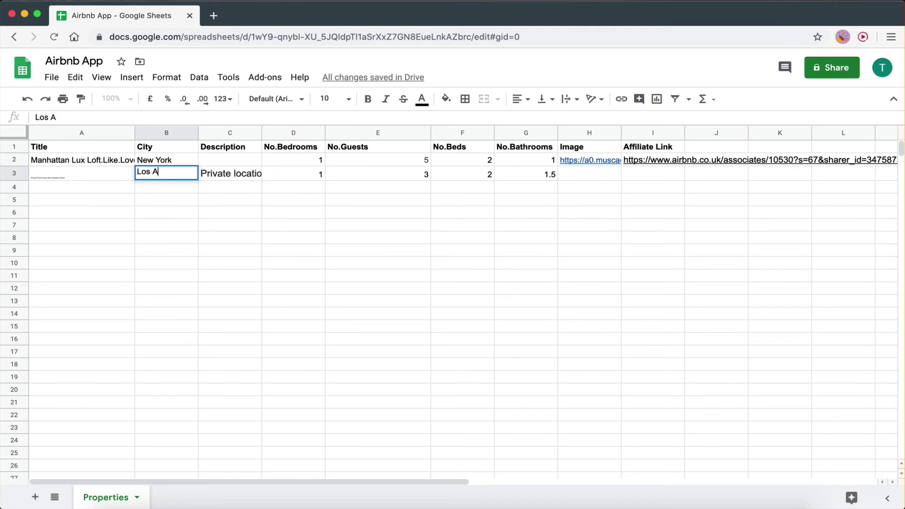
type("Anegeles,")
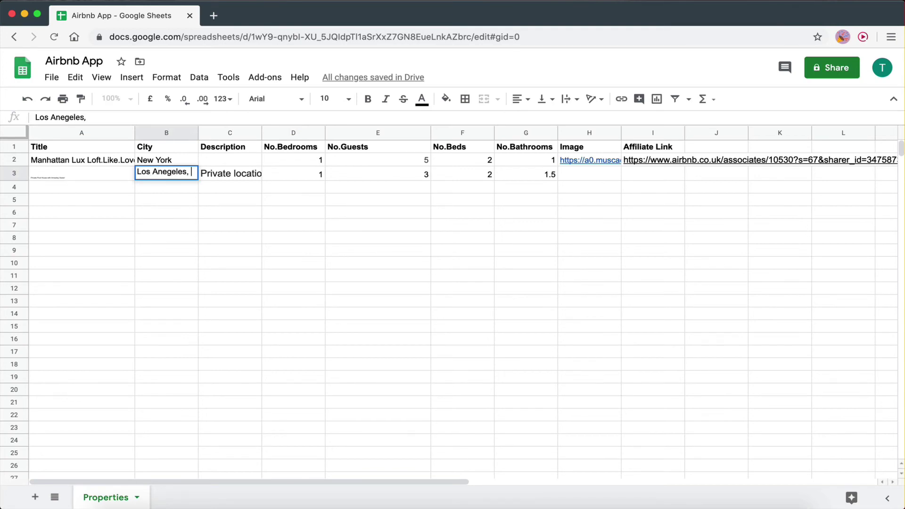
type(" California")
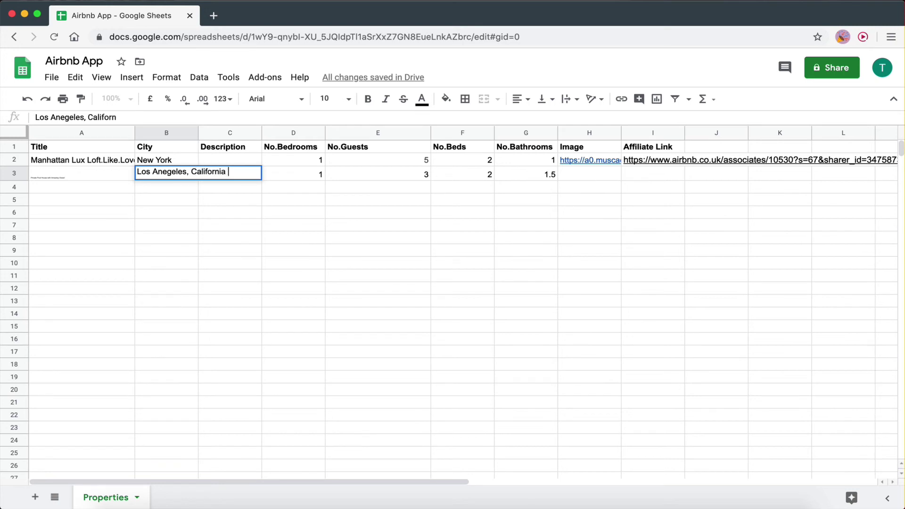
left_click(168, 214)
left_click_drag(198, 133, 240, 134)
left_click(259, 240)
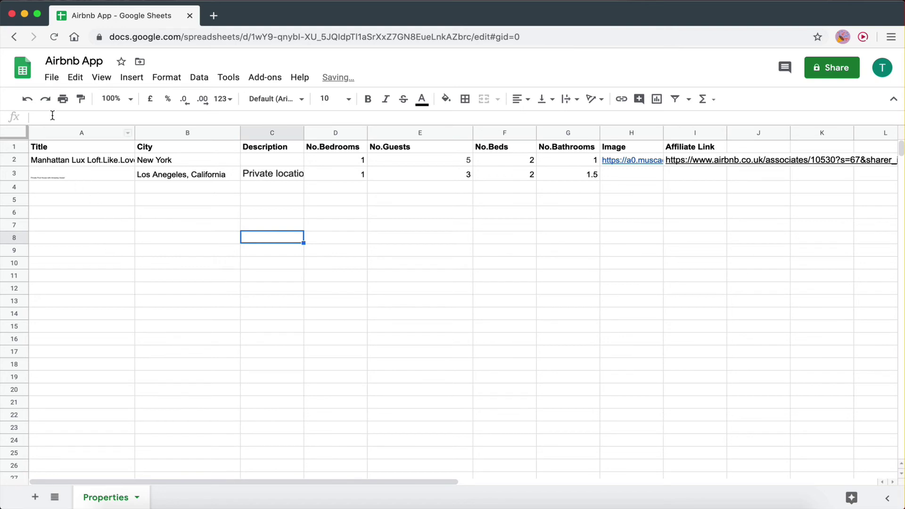
- Apply the formatting of title cell A2 to the pool house's entries in row 3 and widen the Title column slightly
left_click(108, 166)
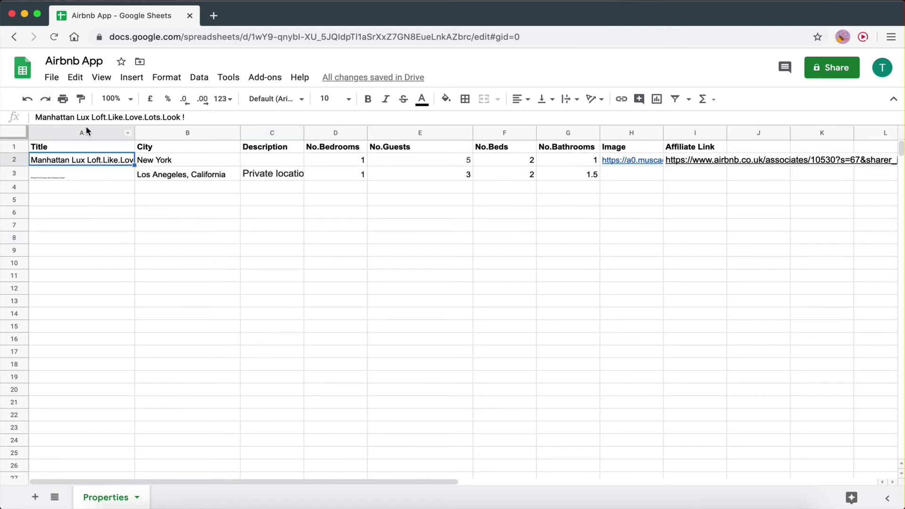
left_click(81, 100)
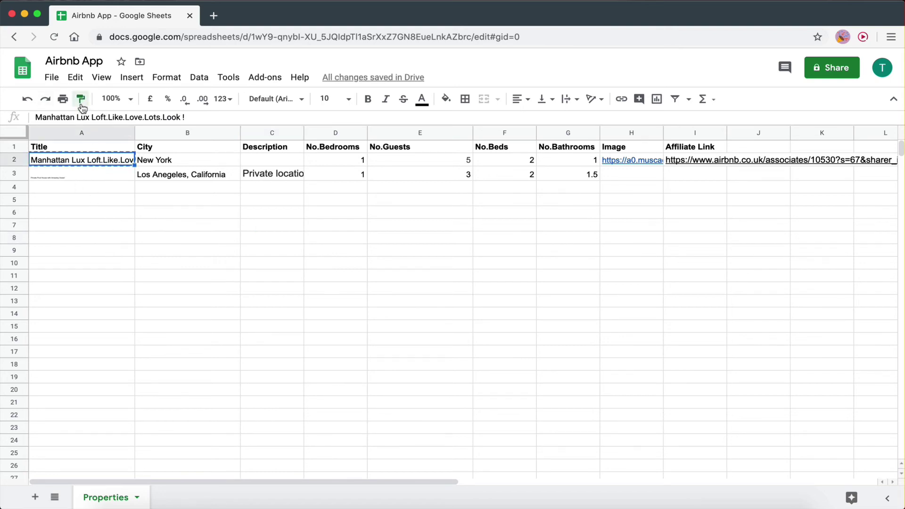
left_click(56, 177)
left_click_drag(151, 172, 588, 184)
left_click(287, 214)
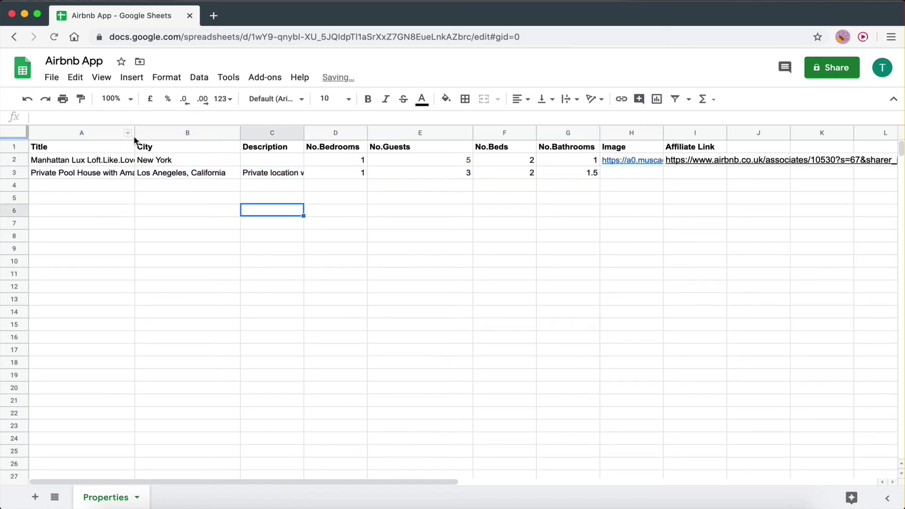
left_click_drag(135, 137, 147, 136)
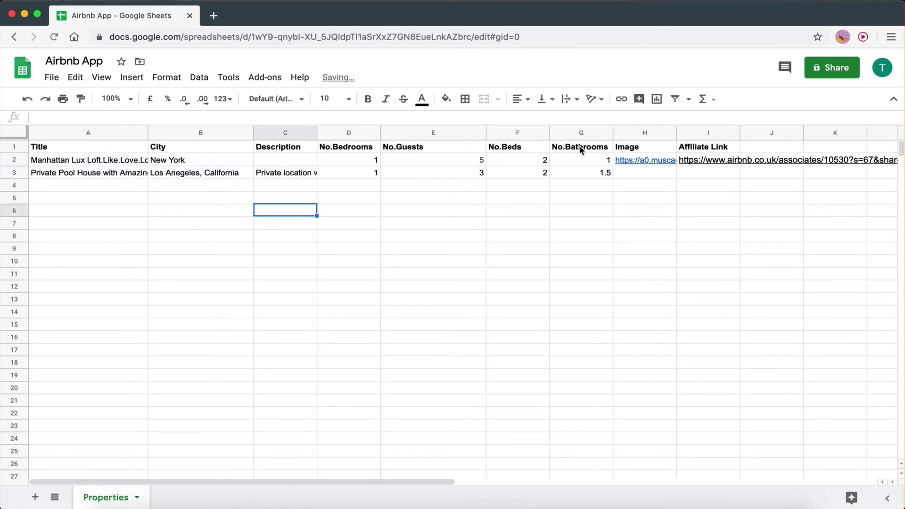
- Copy the opening description paragraph of the Manhattan loft's Airbnb listing into Description cell C2
key("ctrl+Left")
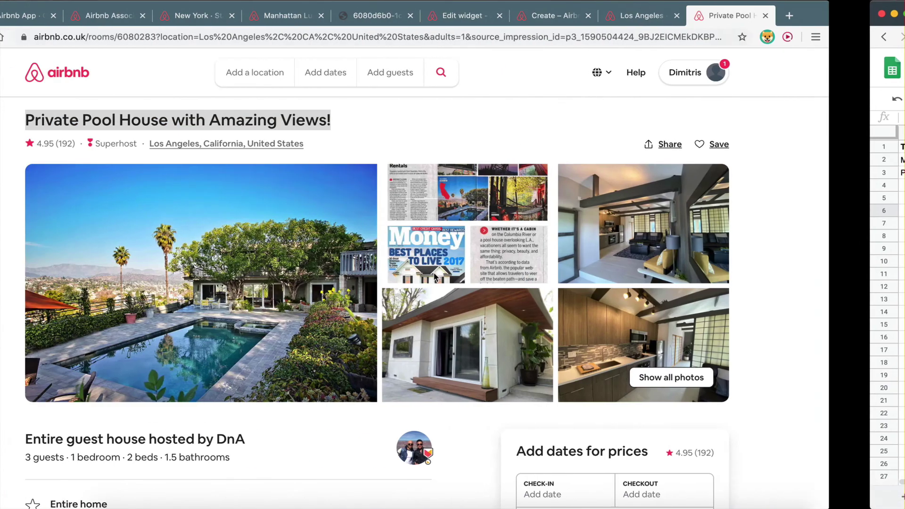
left_click(359, 16)
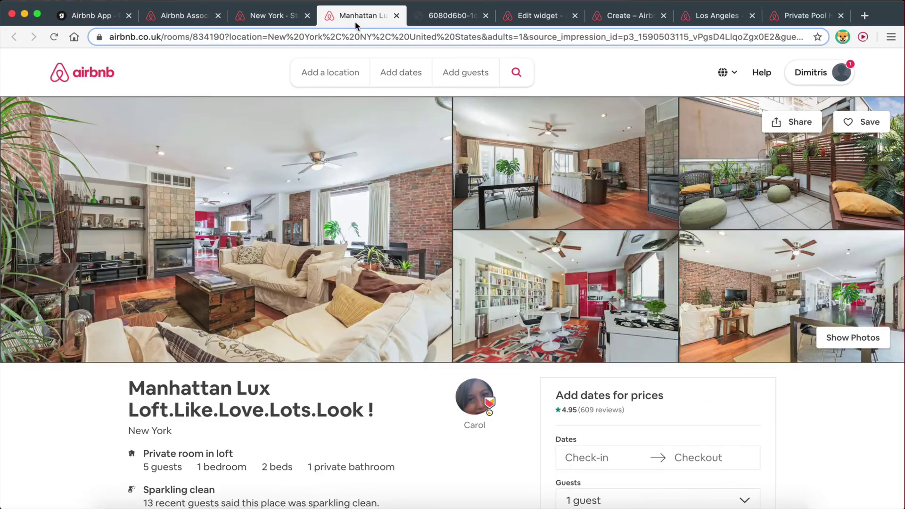
scroll(270, 421, "down", 10)
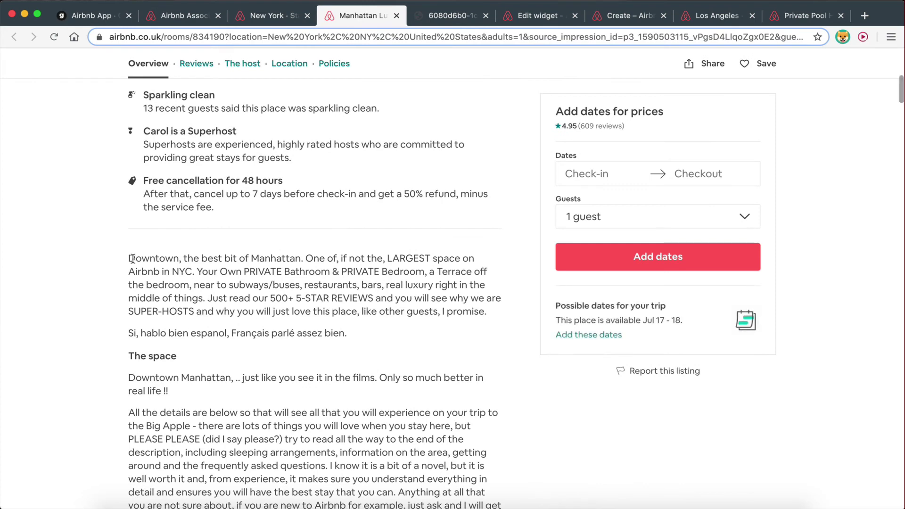
left_click_drag(140, 258, 501, 306)
key("ctrl+Right")
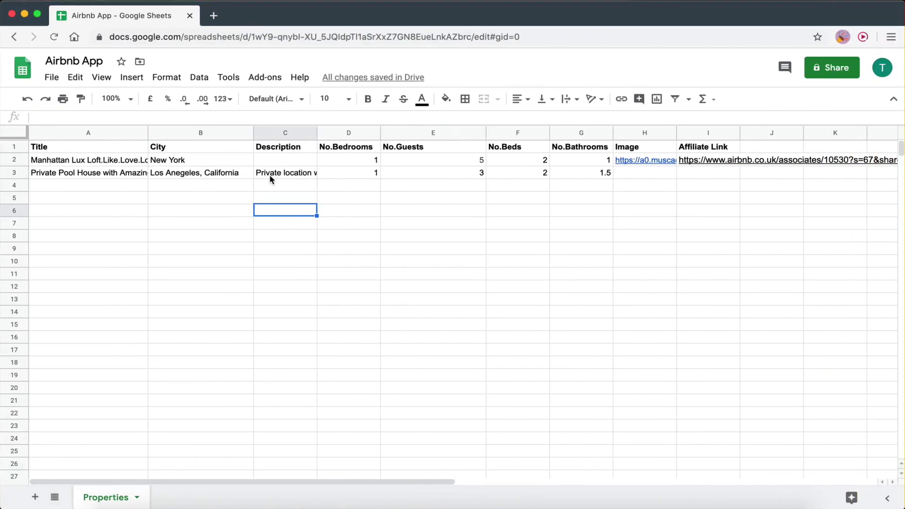
left_click(269, 159)
key("super+v")
left_click(271, 202)
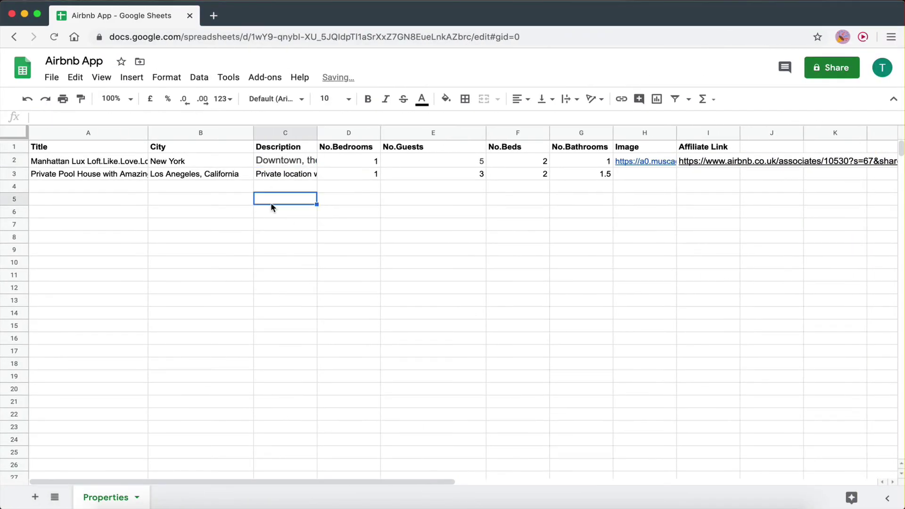
- Copy the formatting of description cell C3 onto the Manhattan loft's description in C2
left_click(284, 172)
left_click(80, 99)
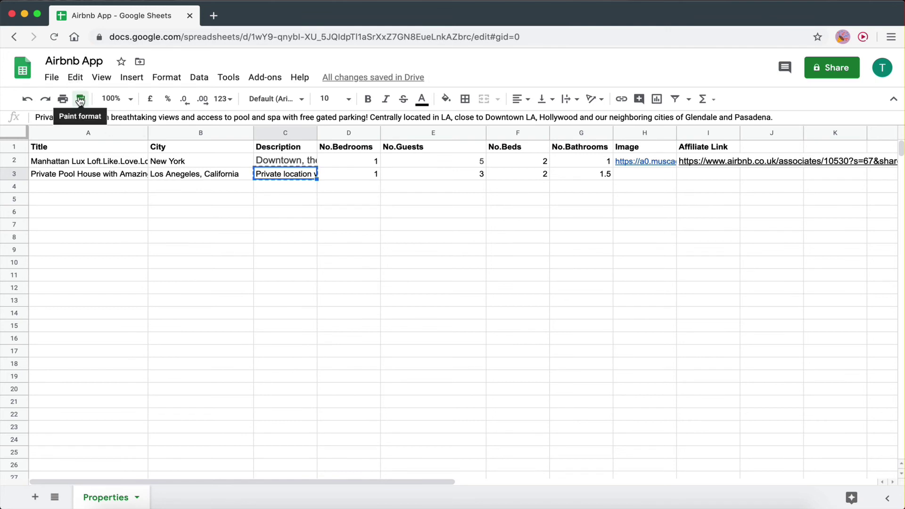
left_click(275, 161)
left_click(275, 248)
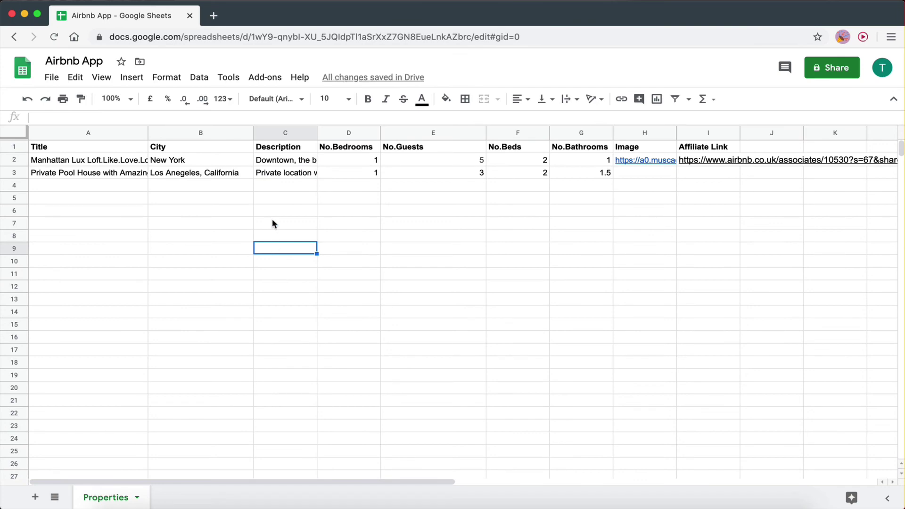
- Look through the open Airbnb pages and return to the Private Pool House with Amazing Views! listing
key("ctrl+Left")
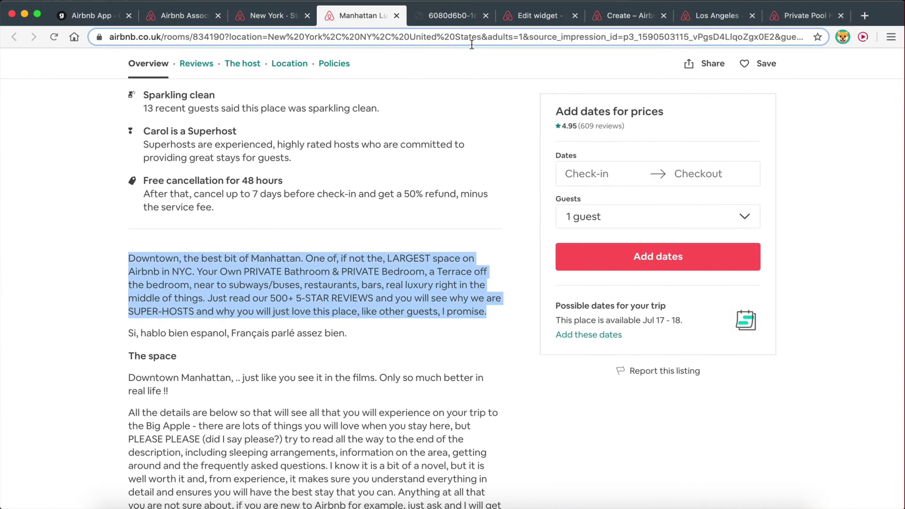
left_click(708, 16)
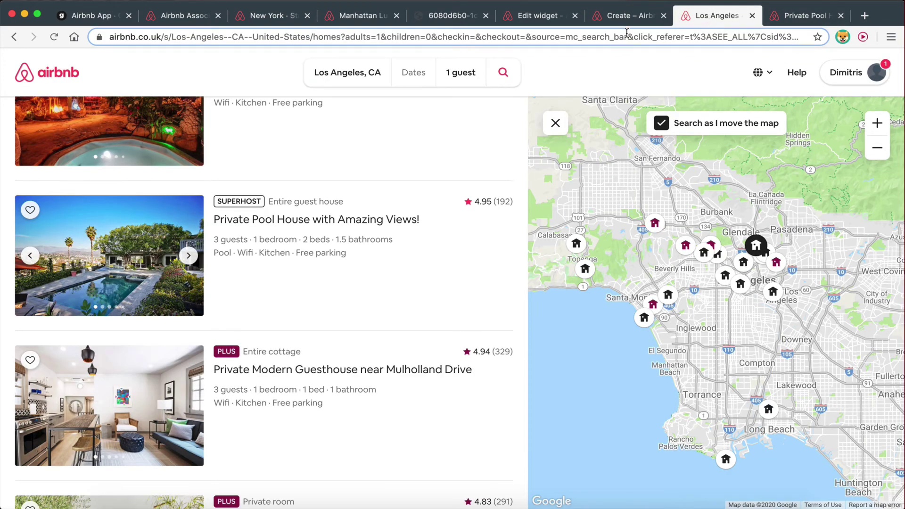
left_click(614, 18)
left_click(534, 22)
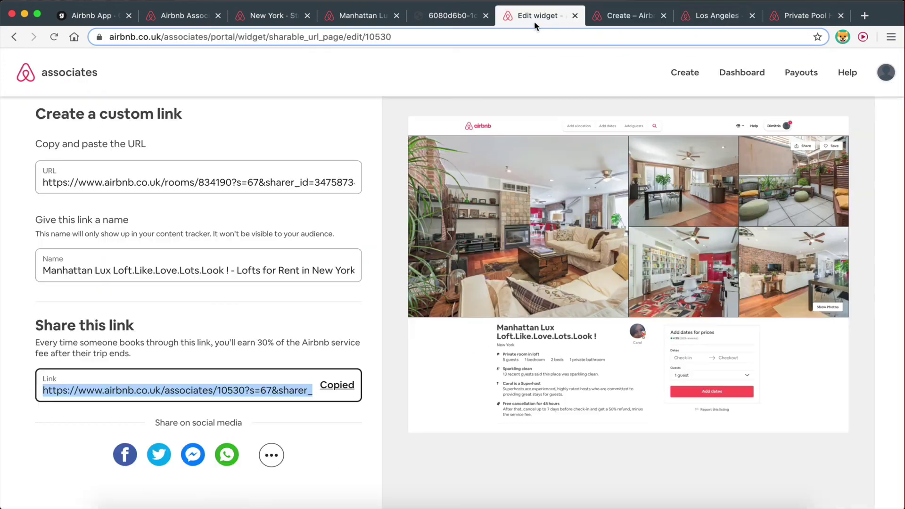
left_click(456, 21)
left_click(367, 24)
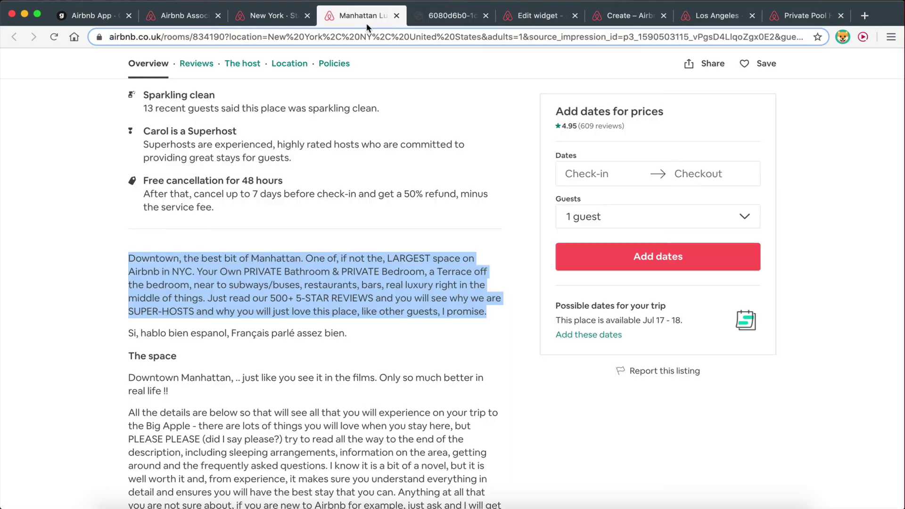
left_click(262, 19)
left_click(802, 17)
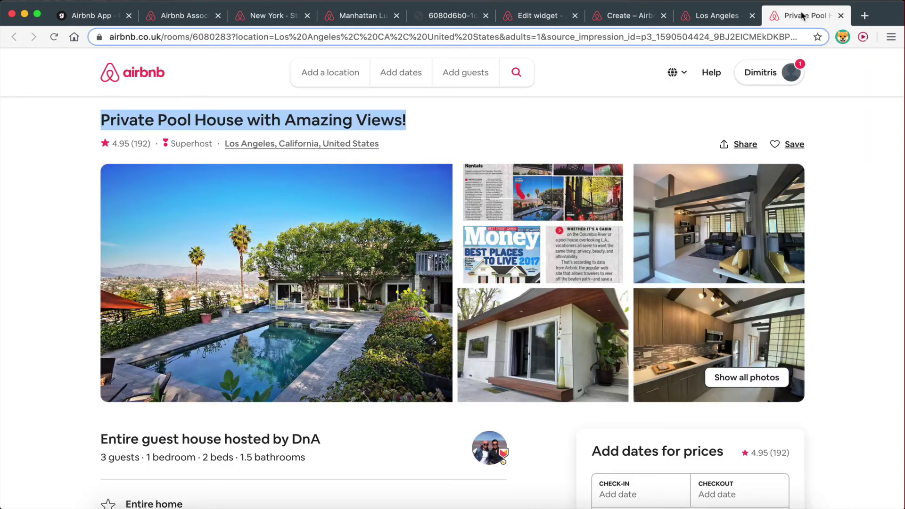
- Open the pool house listing's main pool photo as a standalone image in a new tab
scroll(311, 317, "down", 3)
scroll(253, 313, "up", 2)
right_click(213, 249)
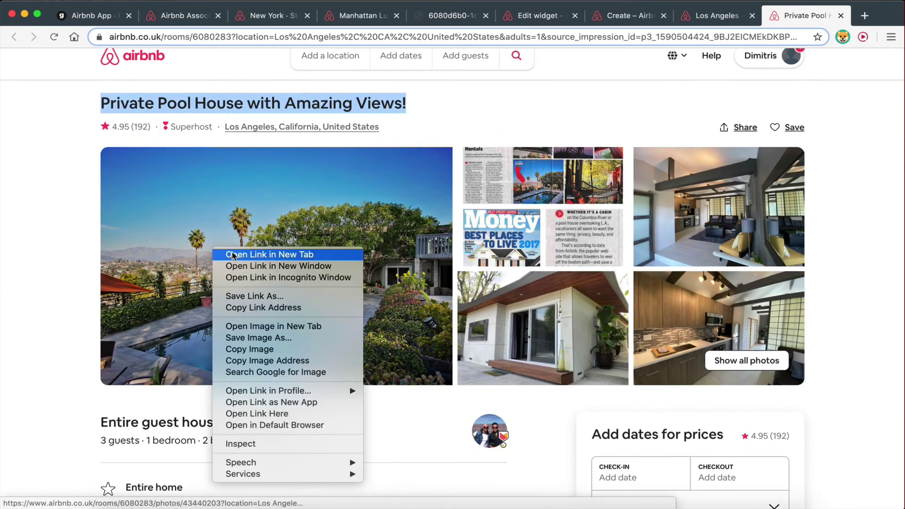
left_click(233, 255)
right_click(224, 266)
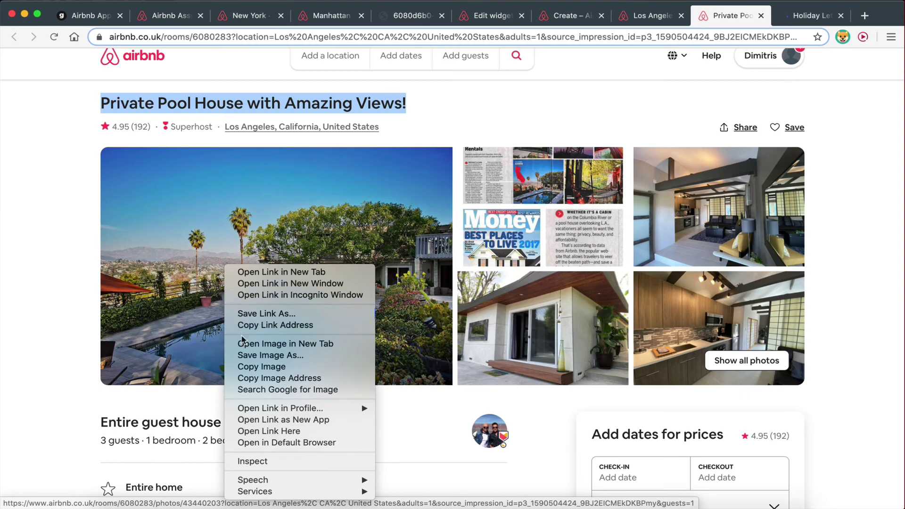
left_click(278, 344)
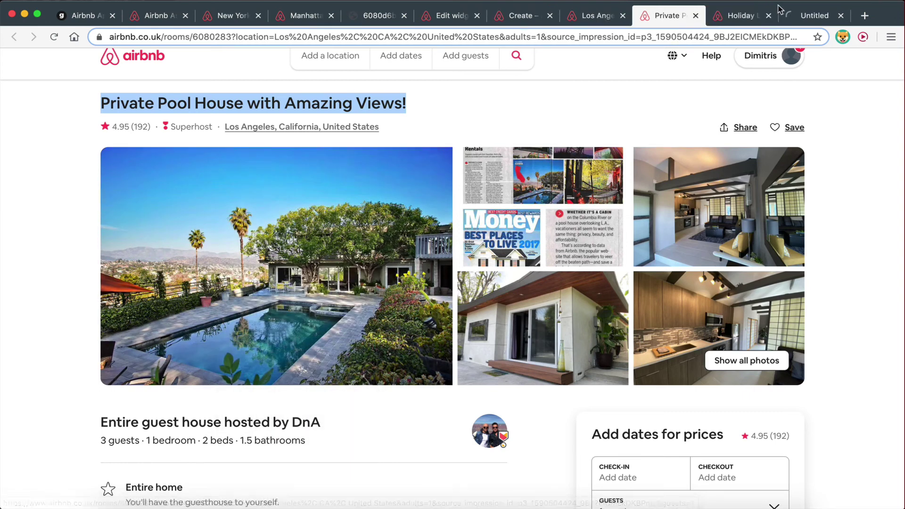
left_click(807, 15)
- Copy the standalone pool photo's web address into the pool house's Image cell H3 in the sheet
left_click(249, 37)
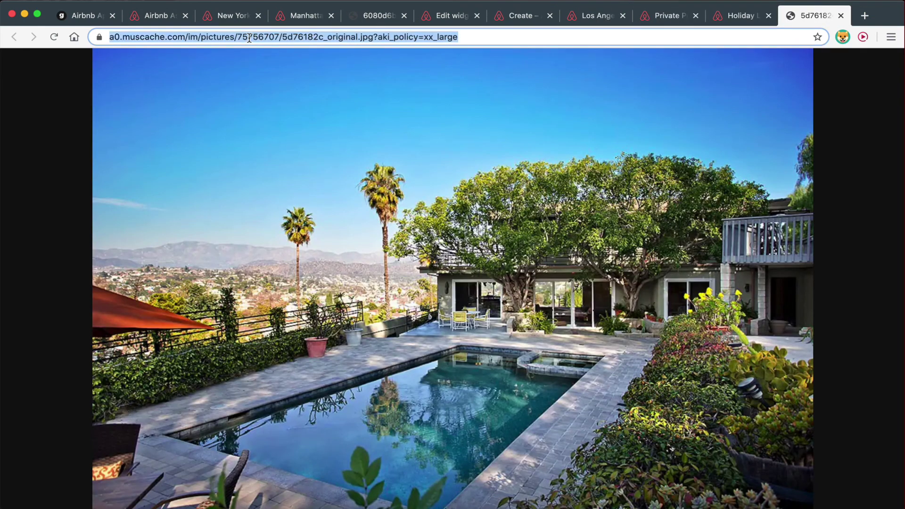
key("ctrl+Right")
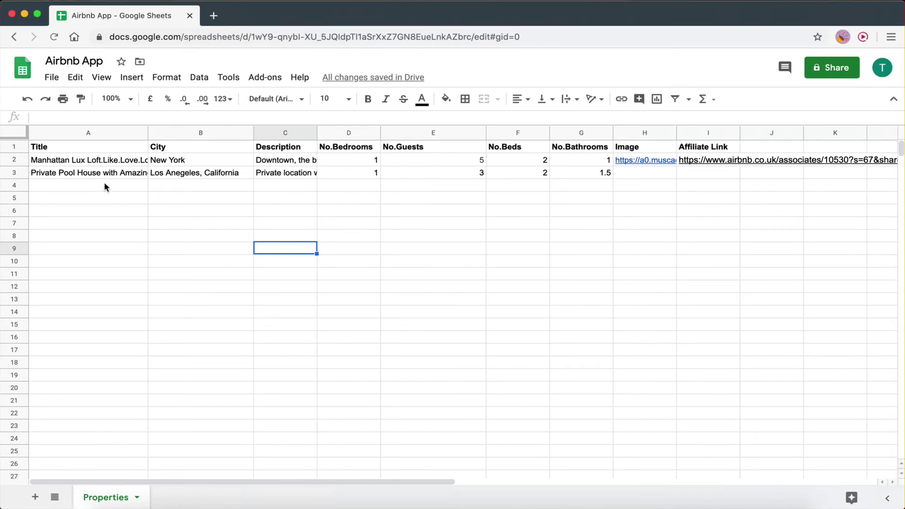
left_click(640, 175)
key("super+v")
left_click(620, 252)
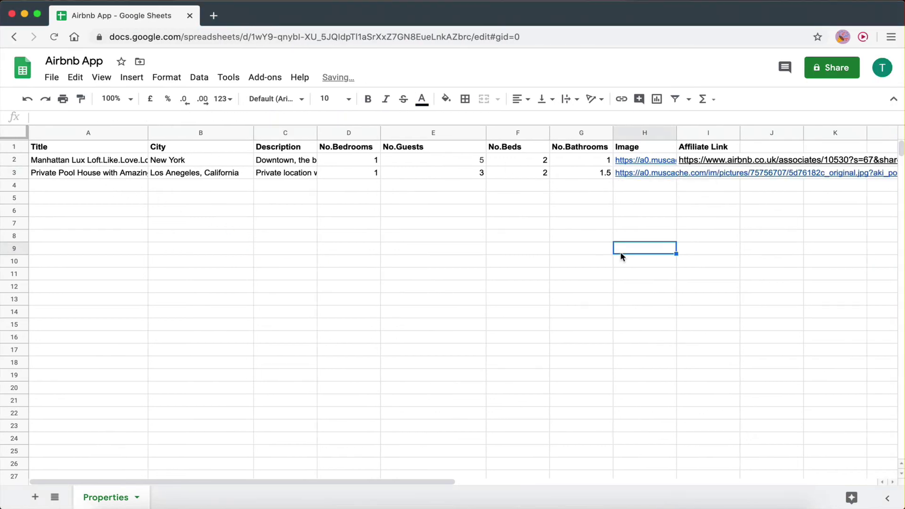
- Close the browser tabs with the standalone images, the Los Angeles search results and the pool photo viewer, keeping the pool house listing open
key("ctrl+Left")
key("super+l")
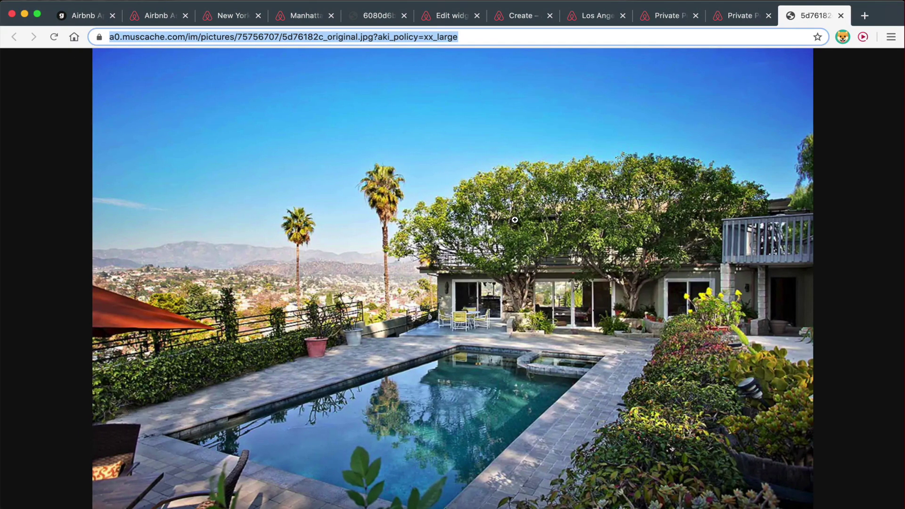
left_click(445, 21)
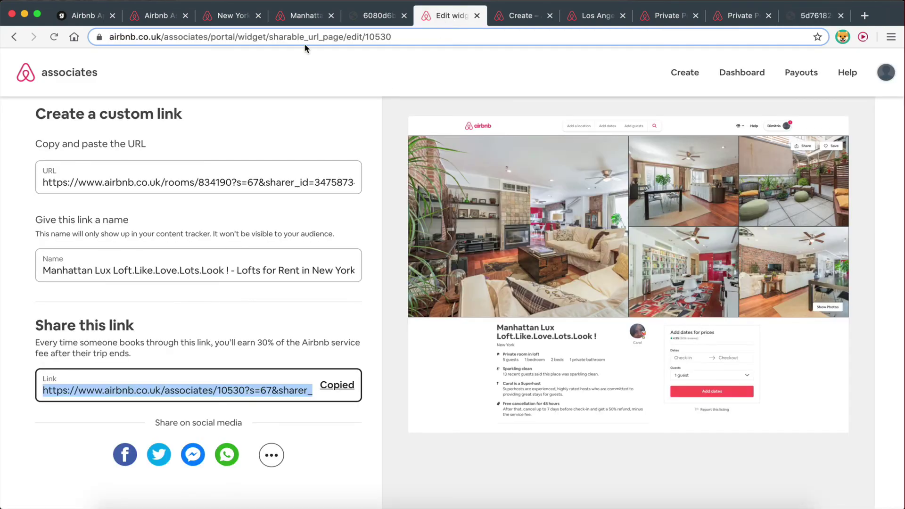
left_click(365, 18)
left_click(404, 16)
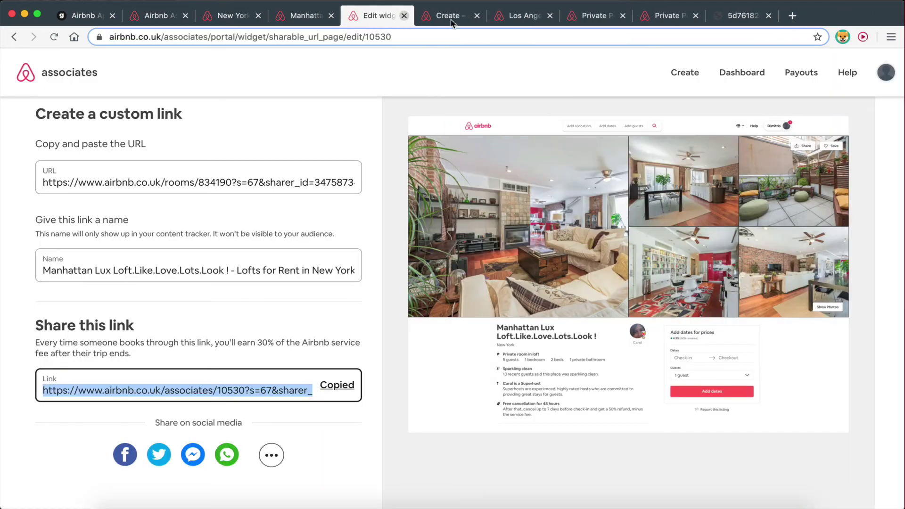
left_click(431, 15)
left_click(514, 21)
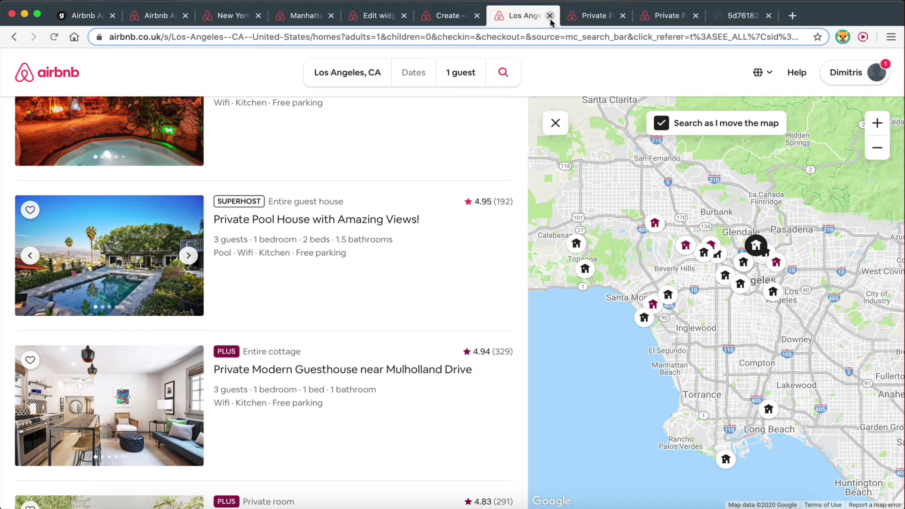
left_click(550, 18)
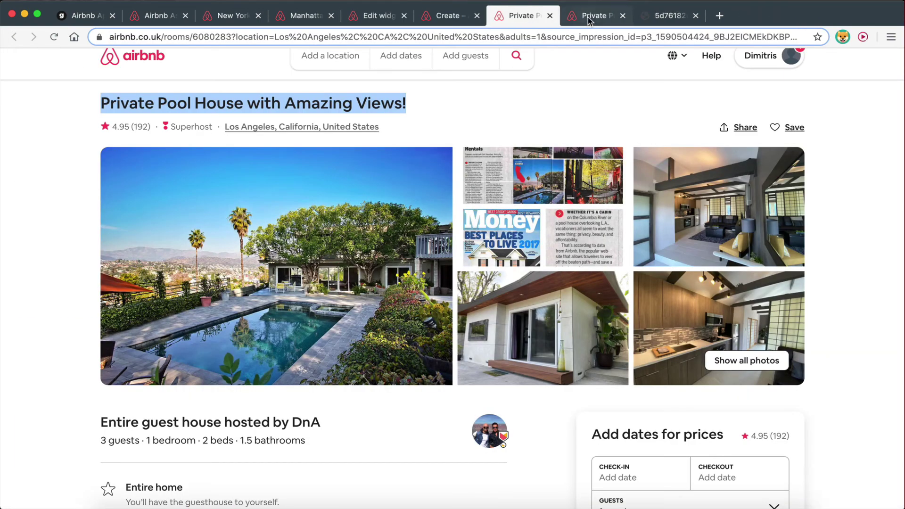
left_click(606, 16)
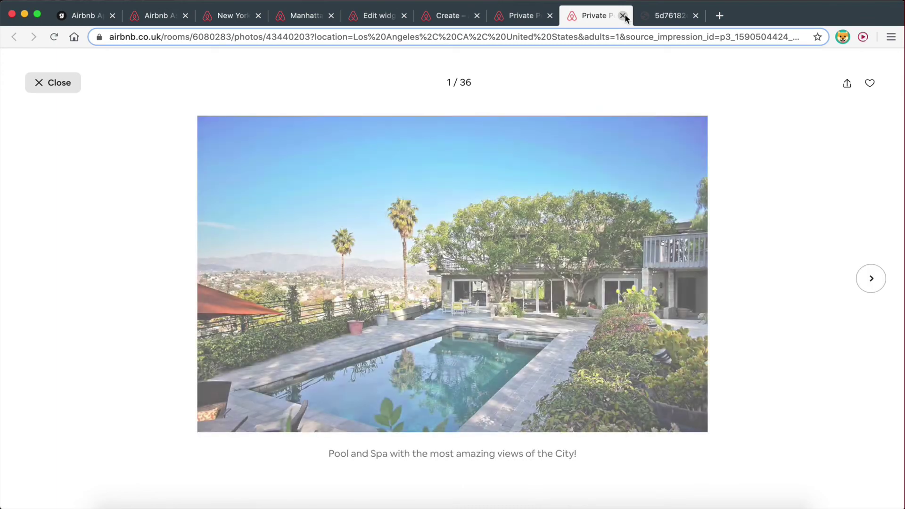
left_click(623, 16)
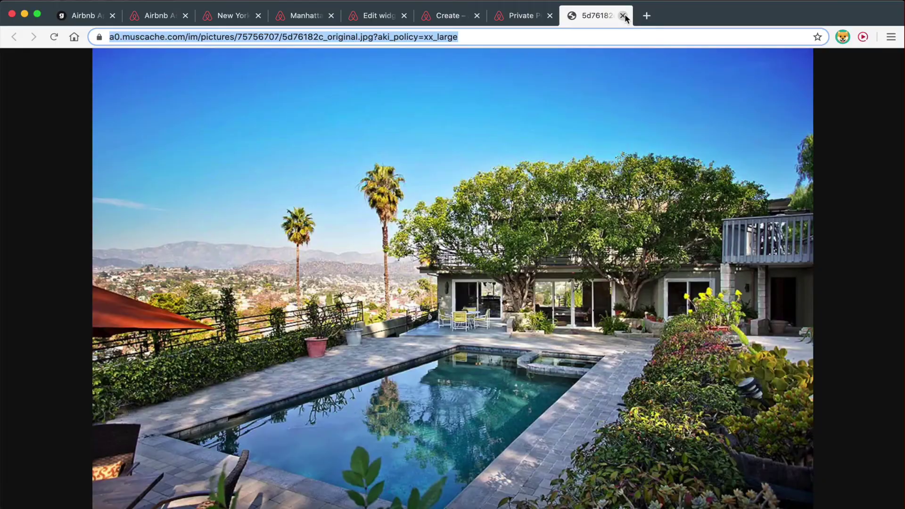
left_click(622, 16)
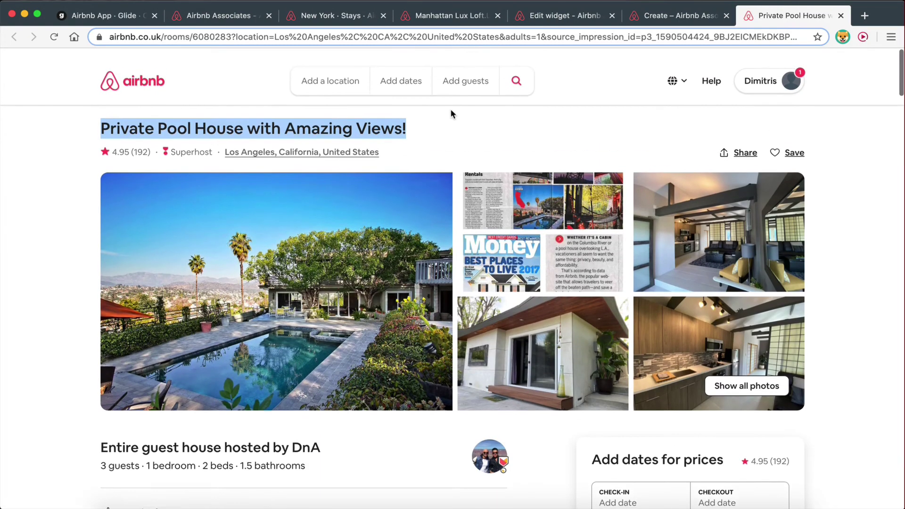
- Copy the share link of the Private Pool House with Amazing Views! listing
left_click(739, 146)
scroll(440, 352, "down", 3)
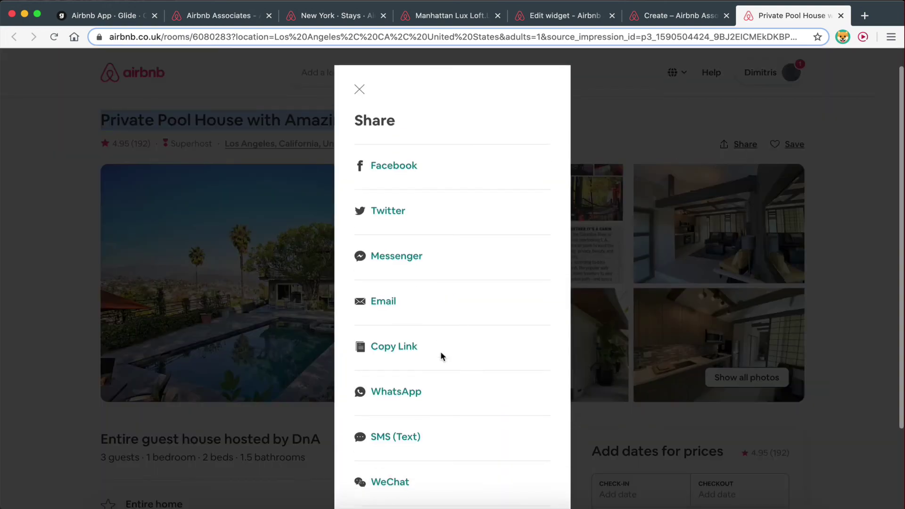
scroll(397, 305, "up", 3)
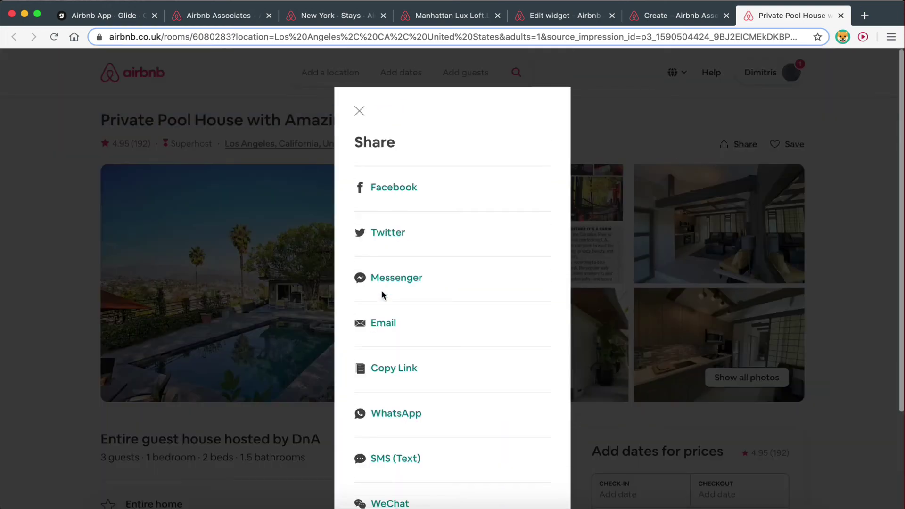
left_click(388, 369)
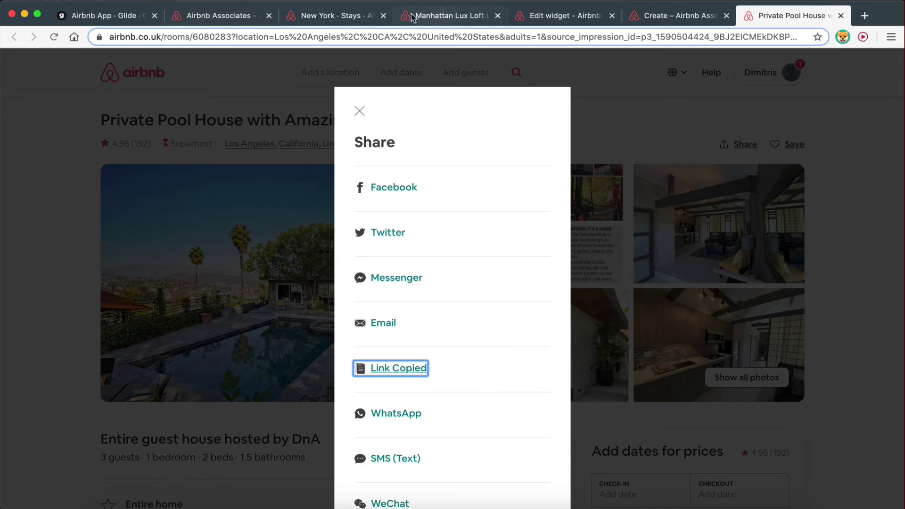
- Replace the listing URL in the Airbnb Associates custom link with the pool house's share link and copy the resulting affiliate link
left_click(547, 16)
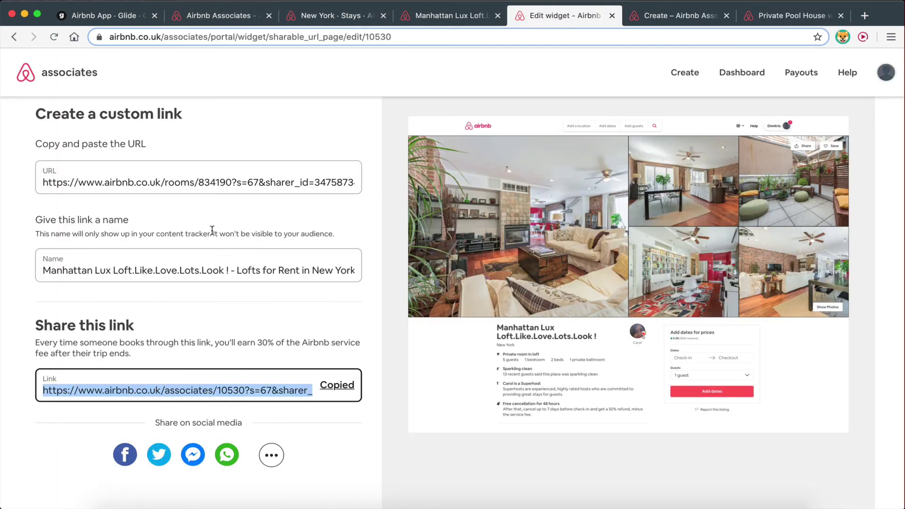
left_click_drag(43, 182, 383, 182)
key("BackSpace")
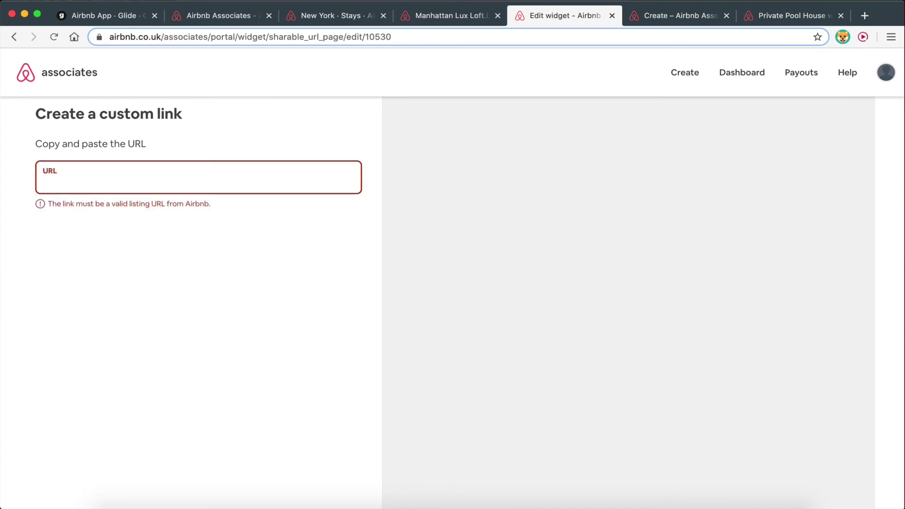
key("super+v")
left_click(113, 248)
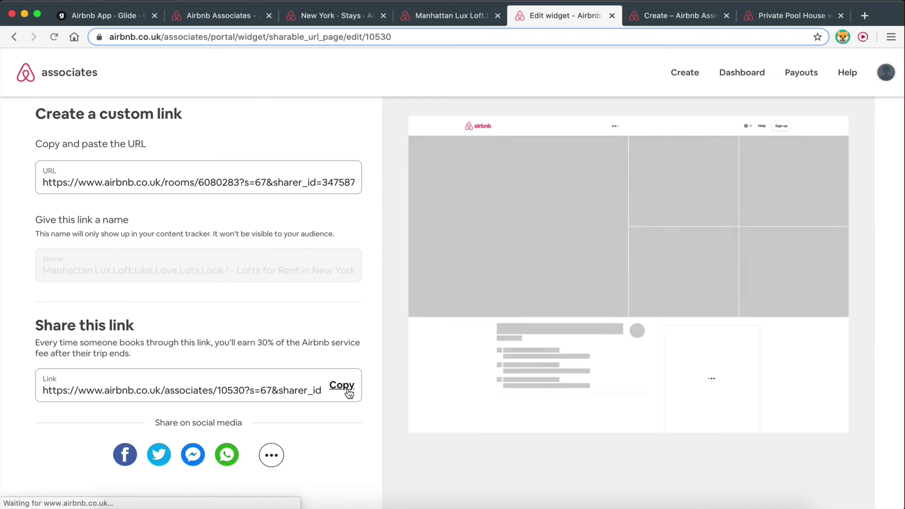
left_click(342, 386)
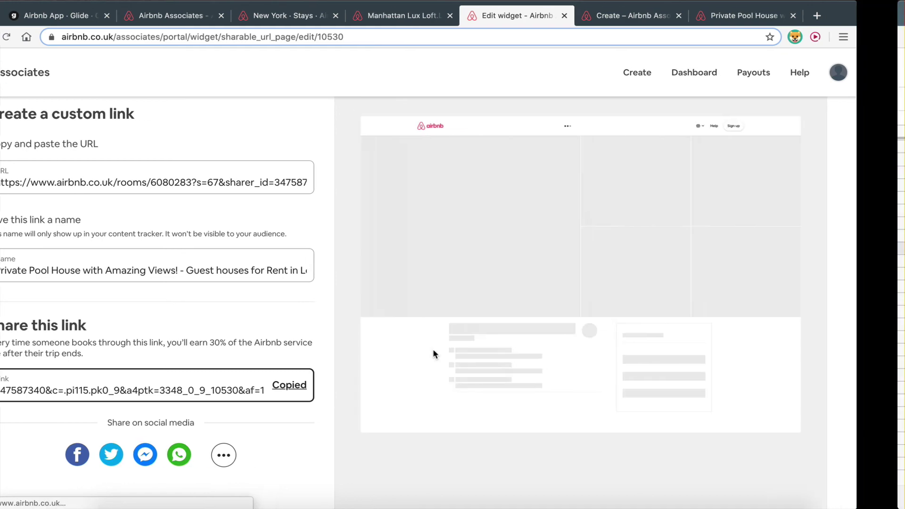
- Paste the copied affiliate link into the pool house's Affiliate Link cell I3 in the Google Sheet
key("ctrl+Right")
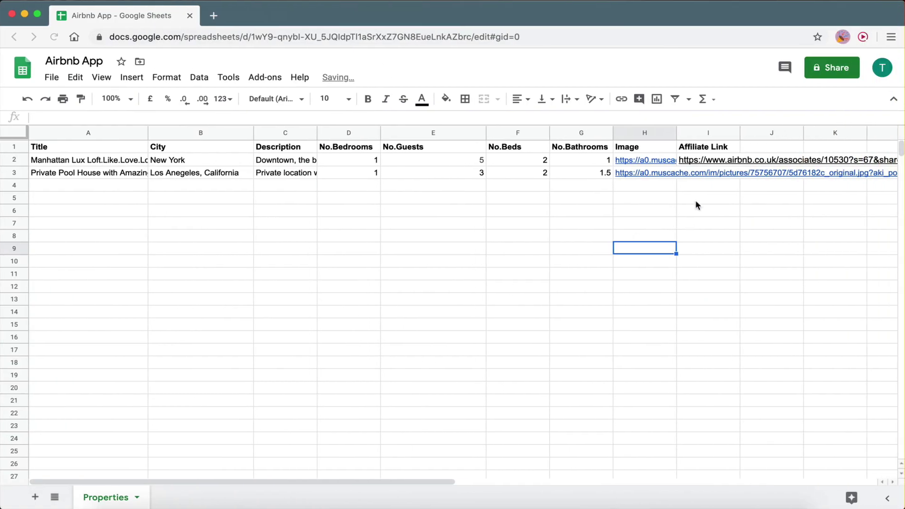
left_click(706, 177)
key("ctrl+v")
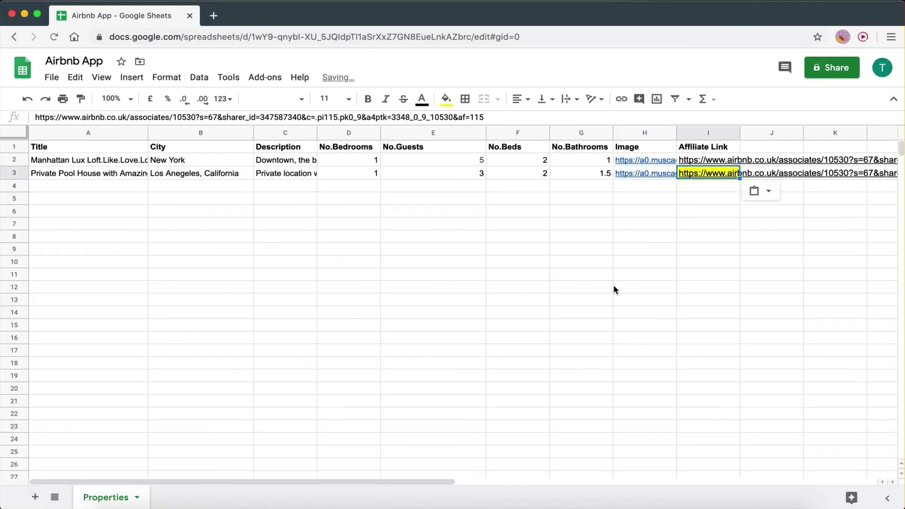
left_click(611, 286)
- Reset the fill colour of the pool house's Affiliate Link cell I3
left_click(715, 179)
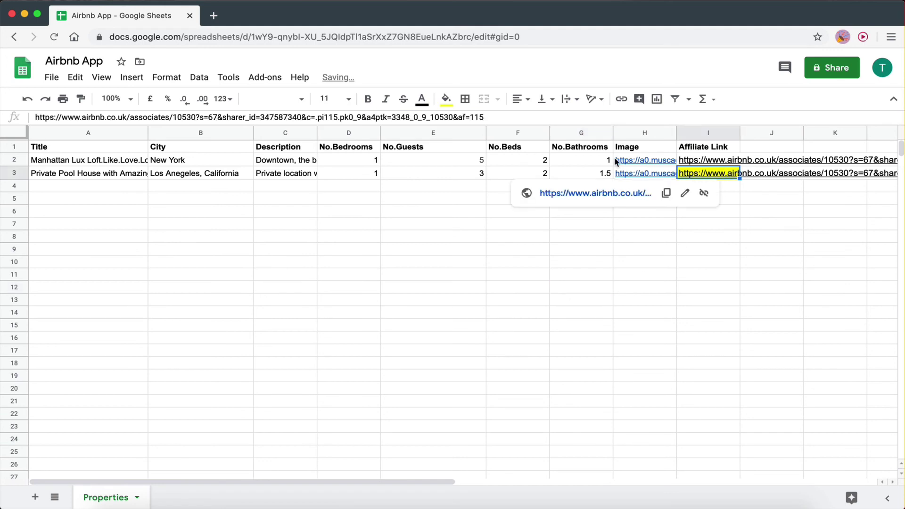
left_click(445, 98)
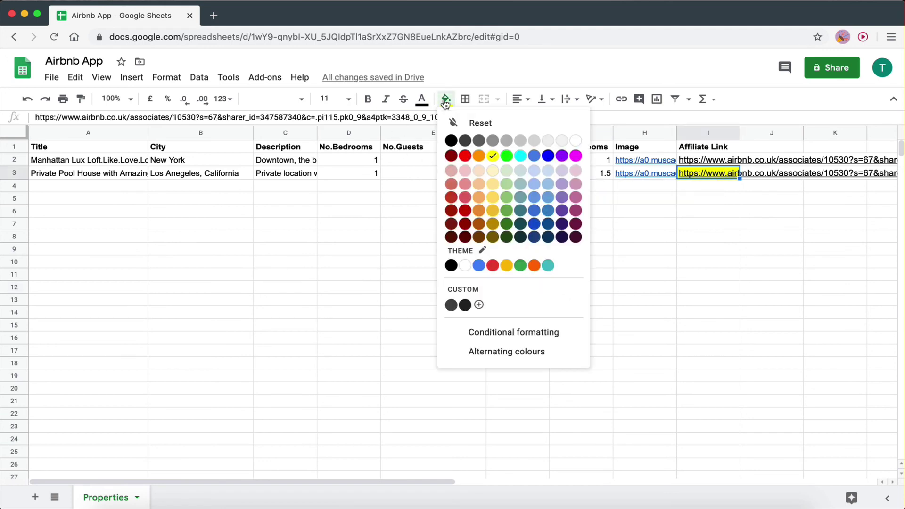
left_click(480, 124)
left_click(473, 224)
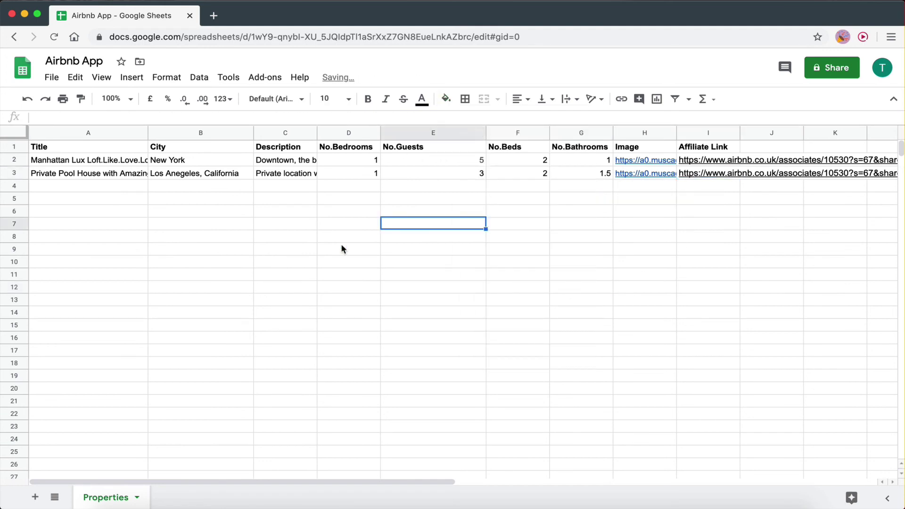
- Switch to the Glide editor and accept automatically adding components for the new sheet columns
key("super+grave")
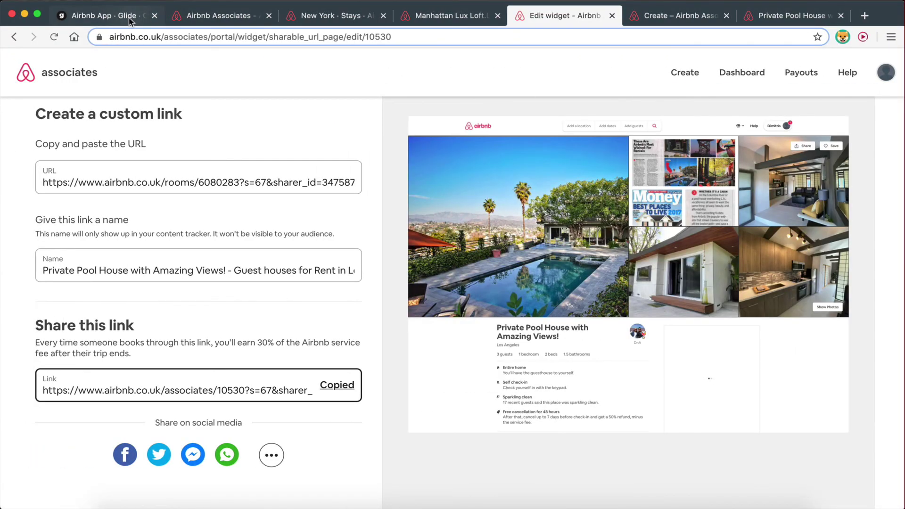
left_click(125, 17)
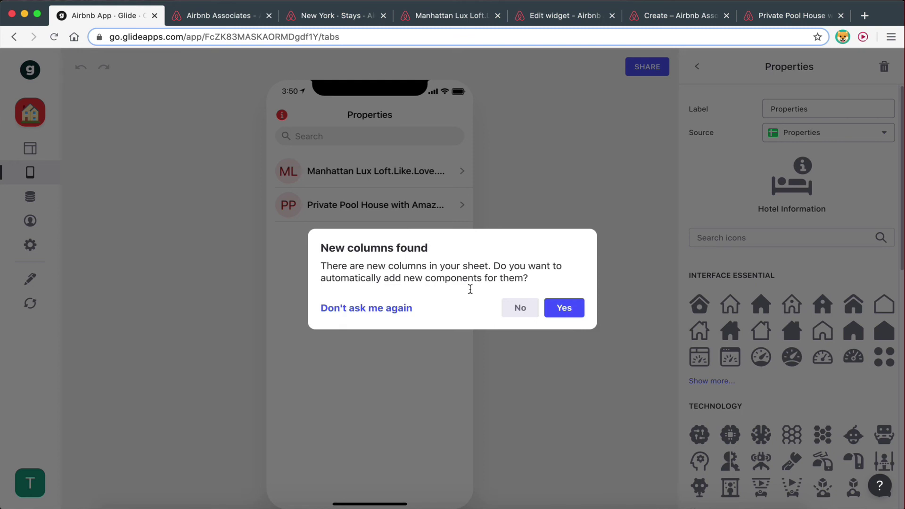
left_click(559, 318)
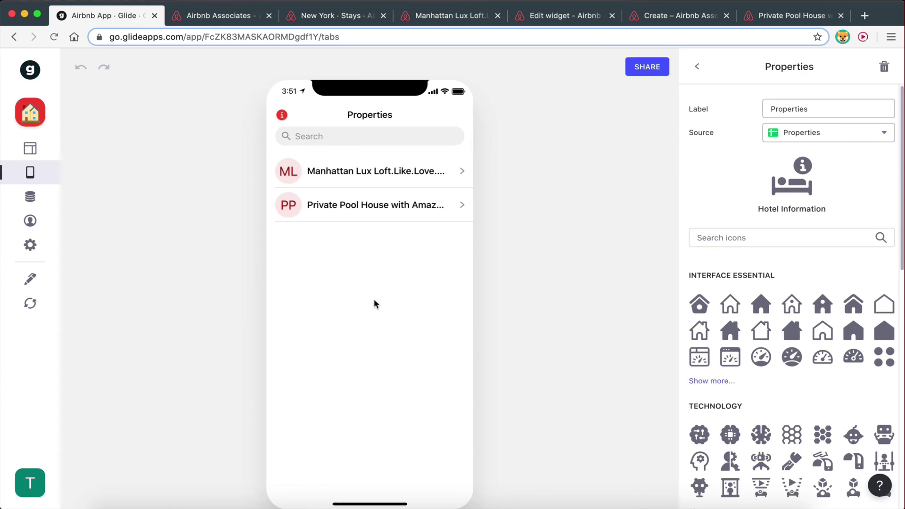
- Open the Manhattan loft's details in the app preview, test its affiliate link on Airbnb, and return to the Properties list
left_click(343, 173)
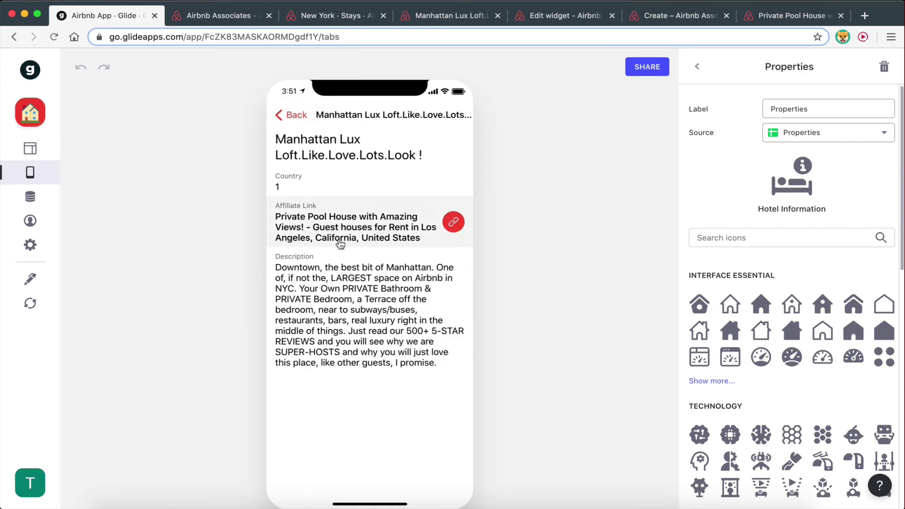
key("ctrl+Right")
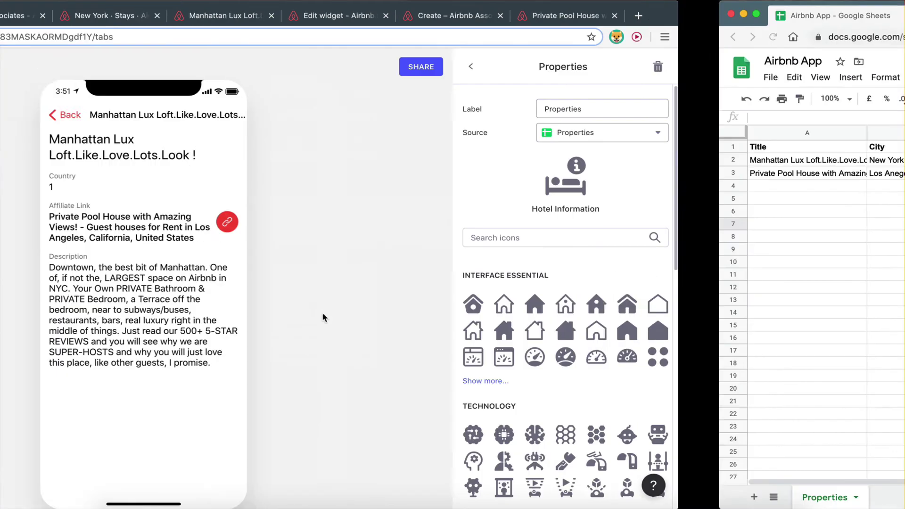
key("ctrl+Left")
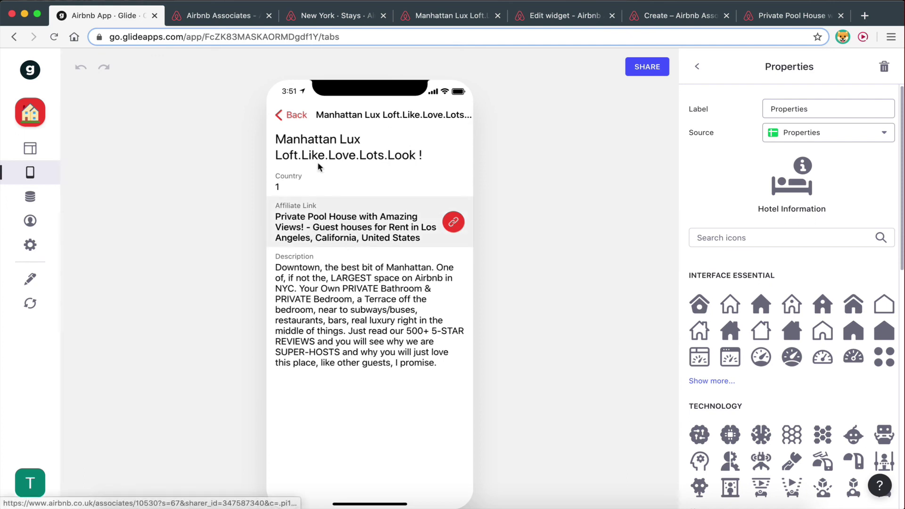
left_click(453, 224)
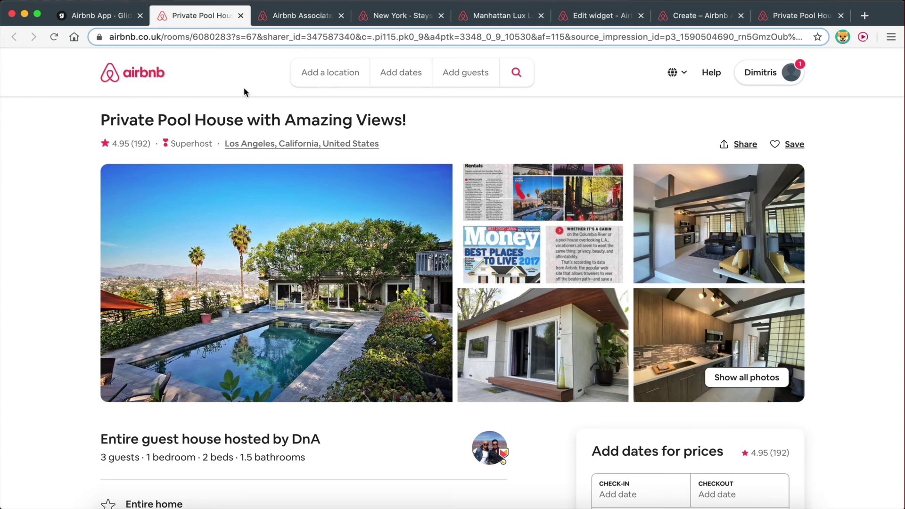
scroll(281, 256, "down", 10)
scroll(282, 255, "up", 10)
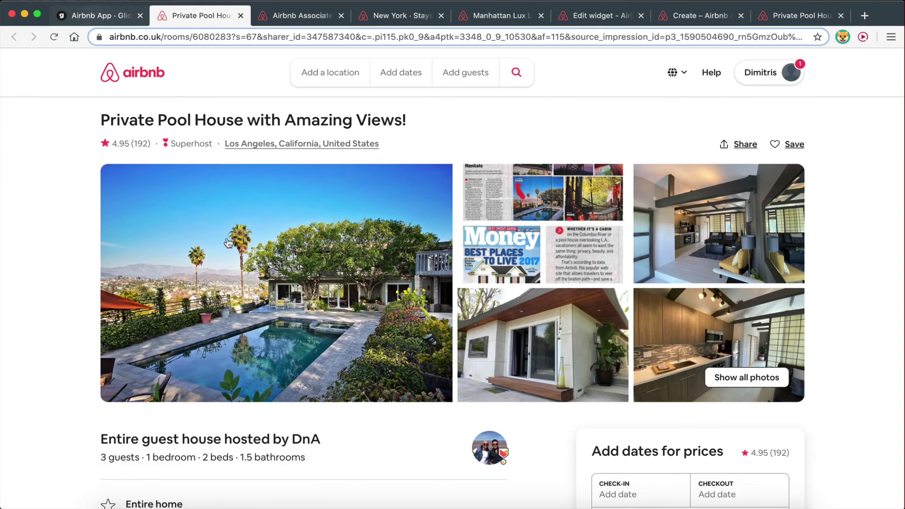
left_click(94, 16)
left_click(297, 117)
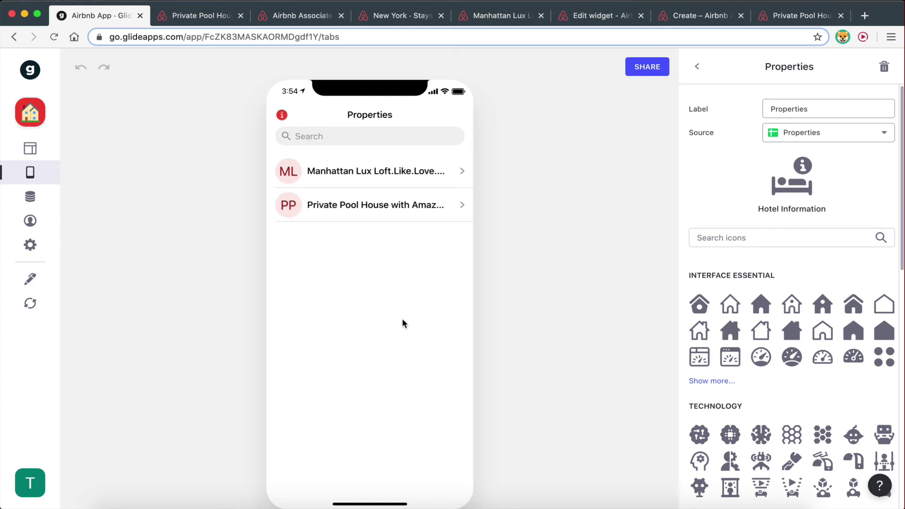
- Review the two property rows in the Google Sheet against the columns from Title to Affiliate Link, and return to Glide
key("ctrl+Right")
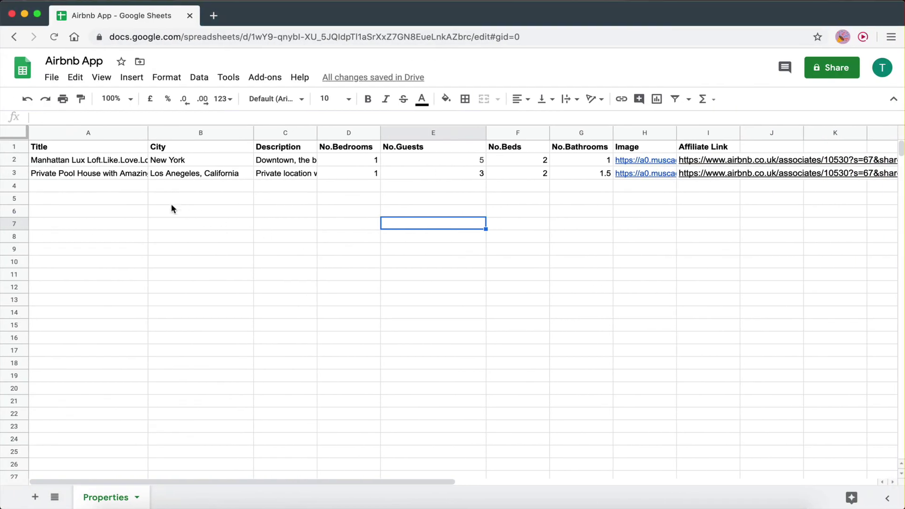
left_click_drag(71, 162, 679, 221)
left_click(678, 221)
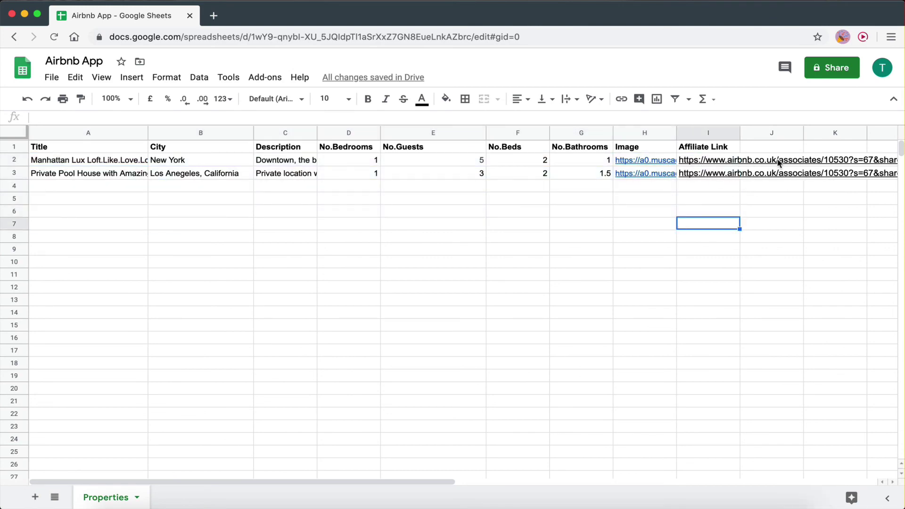
key("ctrl+Left")
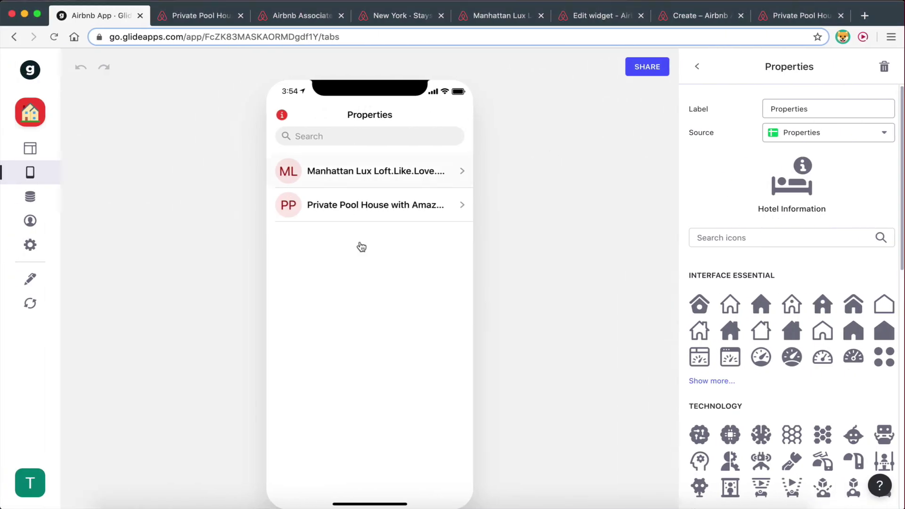